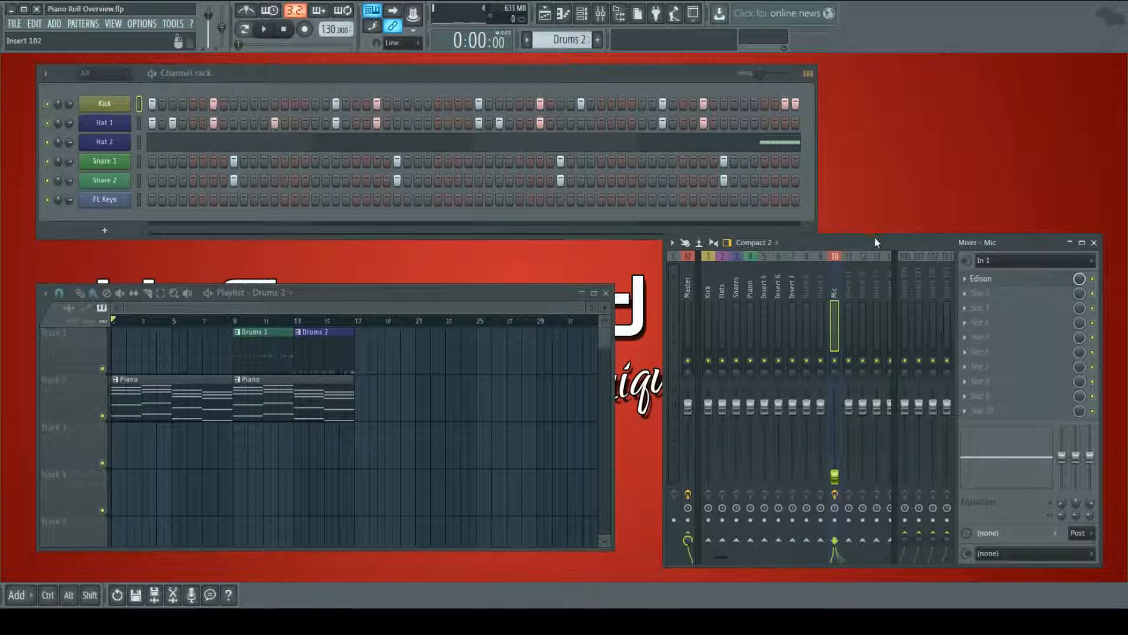
- Reposition the Mixer window, browse its tracks and select the Master track to display its effects
{"action": "left_click_drag", "start_coordinate": [874, 241], "coordinate": [848, 248]}
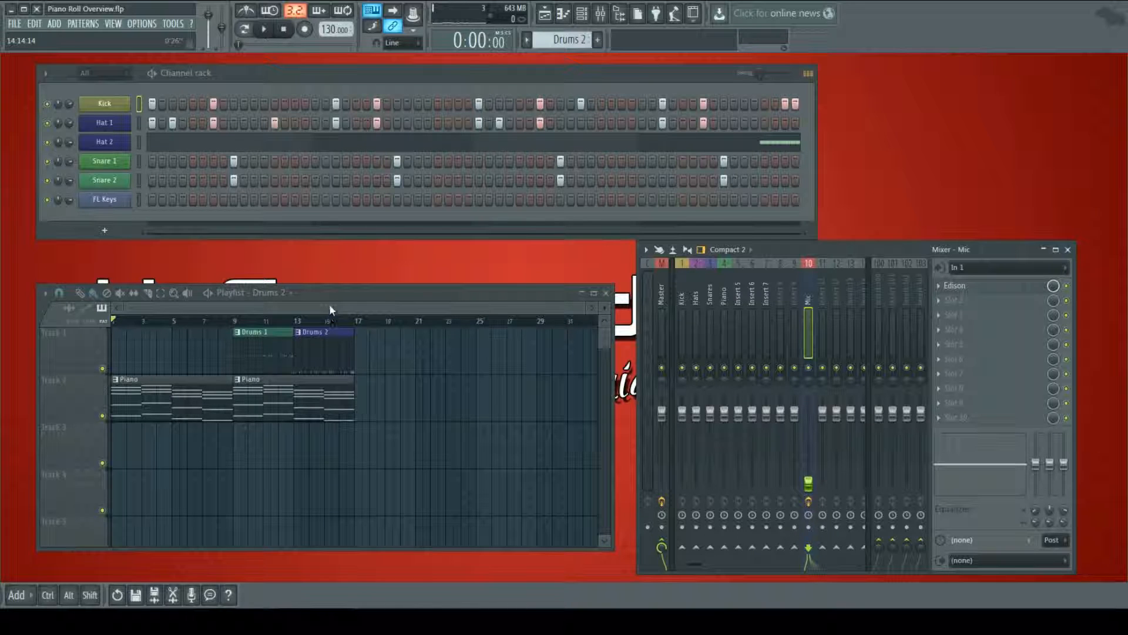
{"action": "scroll", "coordinate": [676, 291], "scroll_direction": "down", "scroll_amount": 2}
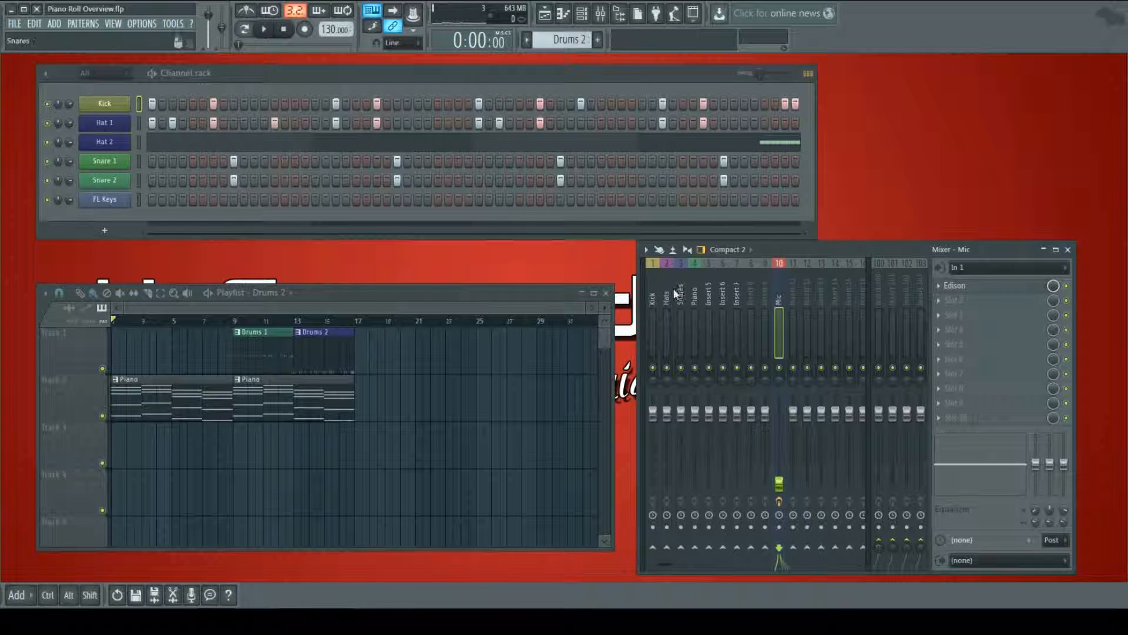
{"action": "scroll", "coordinate": [652, 288], "scroll_direction": "up", "scroll_amount": 2}
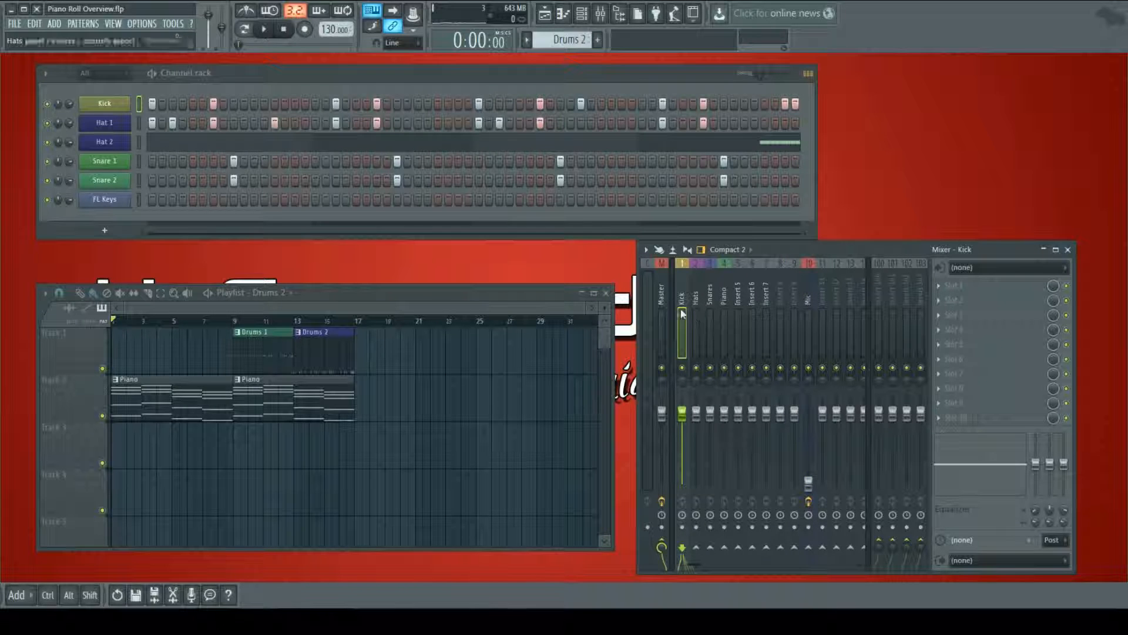
{"action": "left_click", "coordinate": [660, 300]}
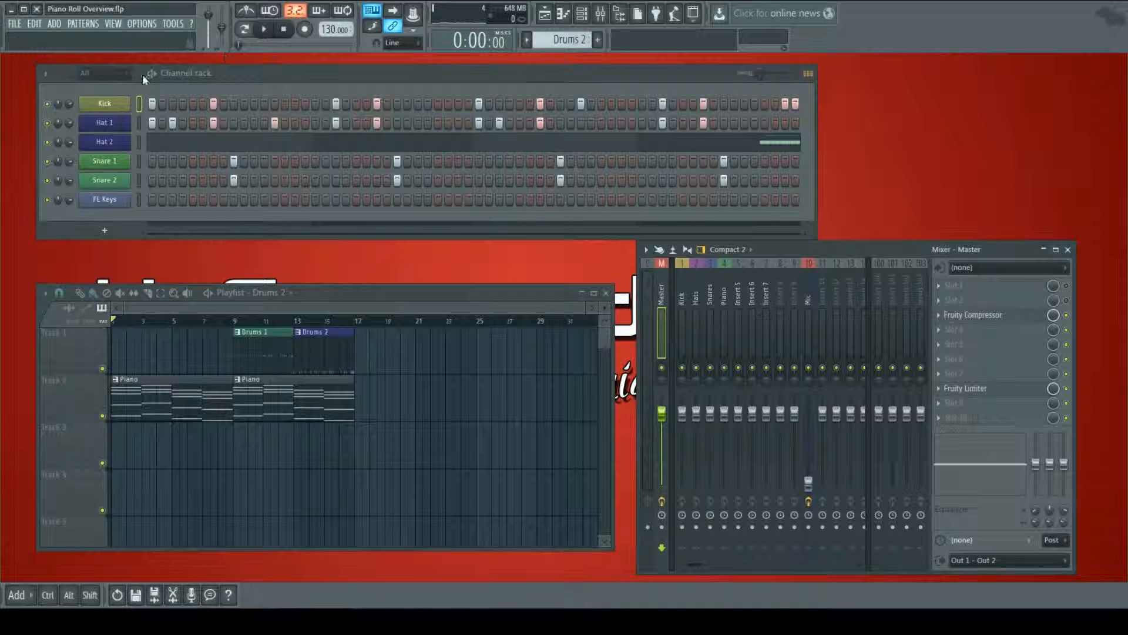
- Open the Kick channel's settings beside the Mixer and route the channel to mixer track 1 (Kick)
{"action": "left_click", "coordinate": [121, 108]}
{"action": "left_click_drag", "start_coordinate": [249, 121], "coordinate": [358, 251]}
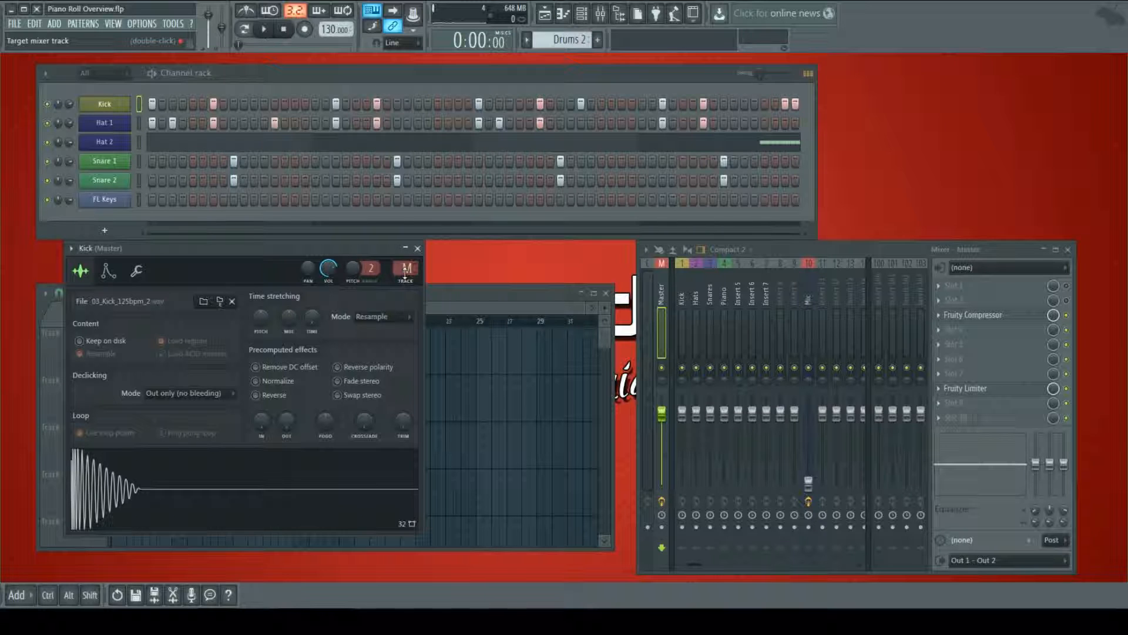
{"action": "scroll", "coordinate": [405, 271], "scroll_direction": "up", "scroll_amount": 1}
{"action": "scroll", "coordinate": [405, 272], "scroll_direction": "down", "scroll_amount": 1}
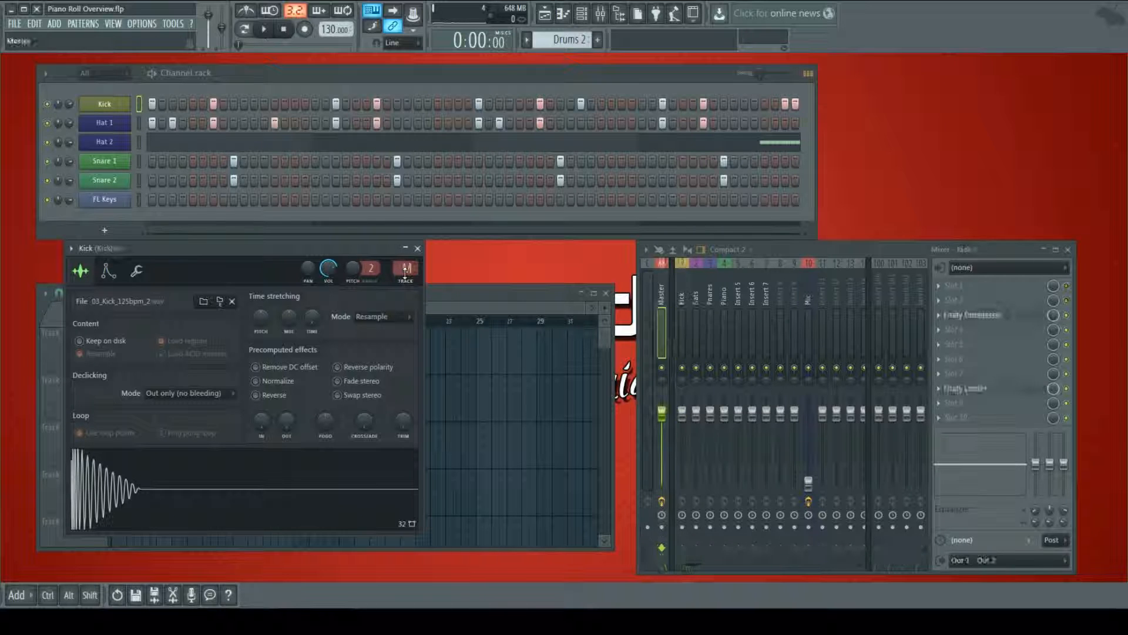
{"action": "scroll", "coordinate": [405, 272], "scroll_direction": "up", "scroll_amount": 1}
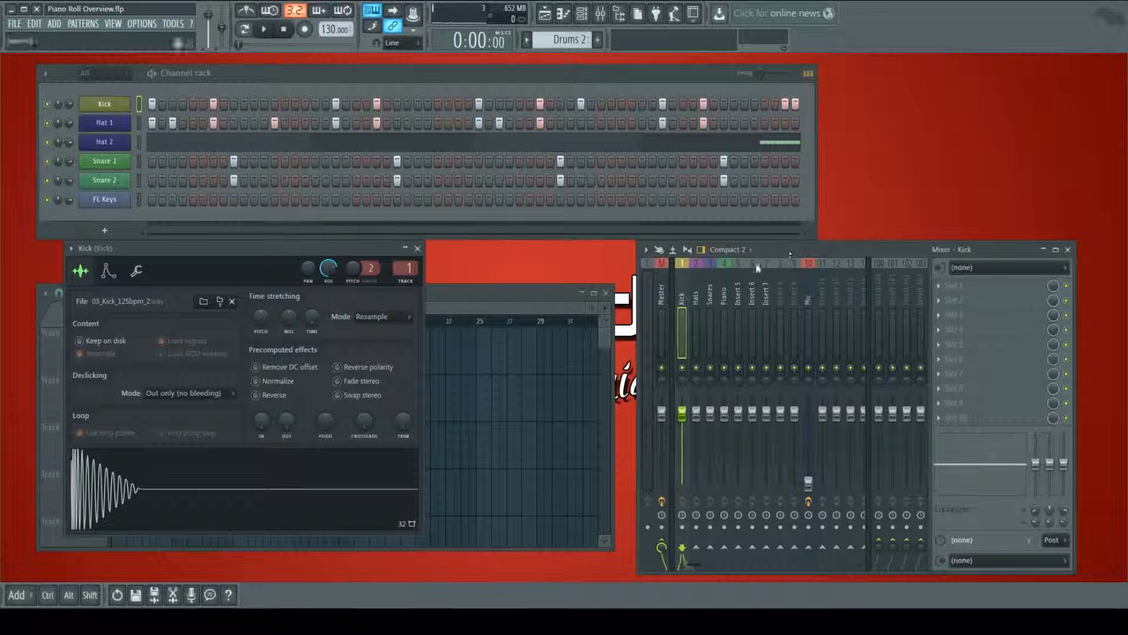
- Toggle the Mixer's visibility and reposition its window beside the Kick channel settings
{"action": "left_click_drag", "start_coordinate": [784, 250], "coordinate": [753, 257]}
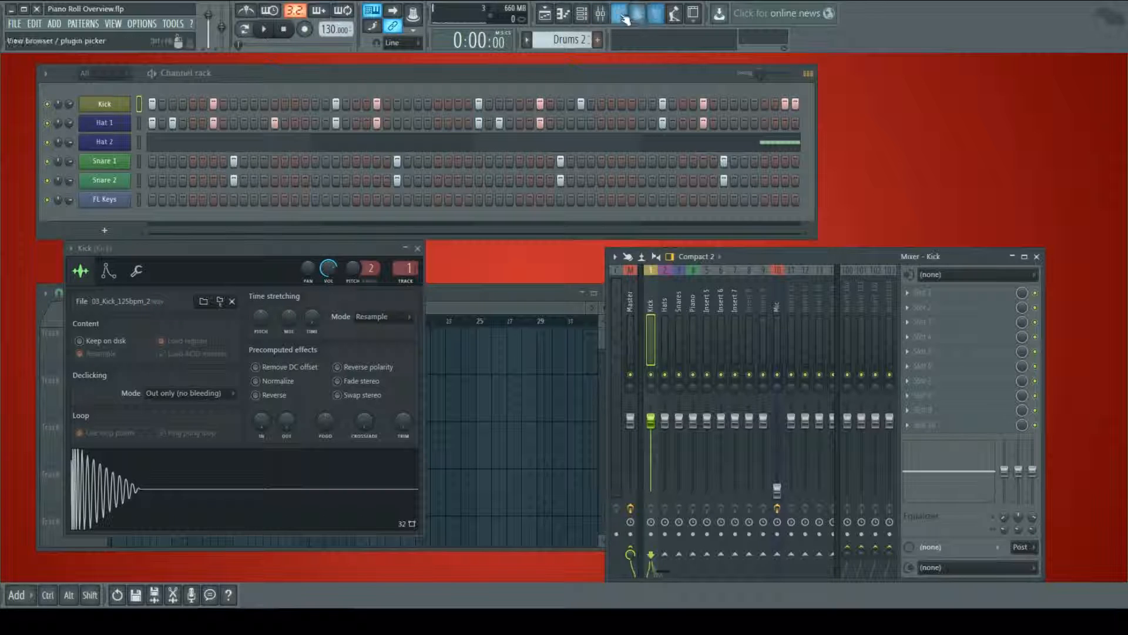
{"action": "left_click", "coordinate": [602, 14]}
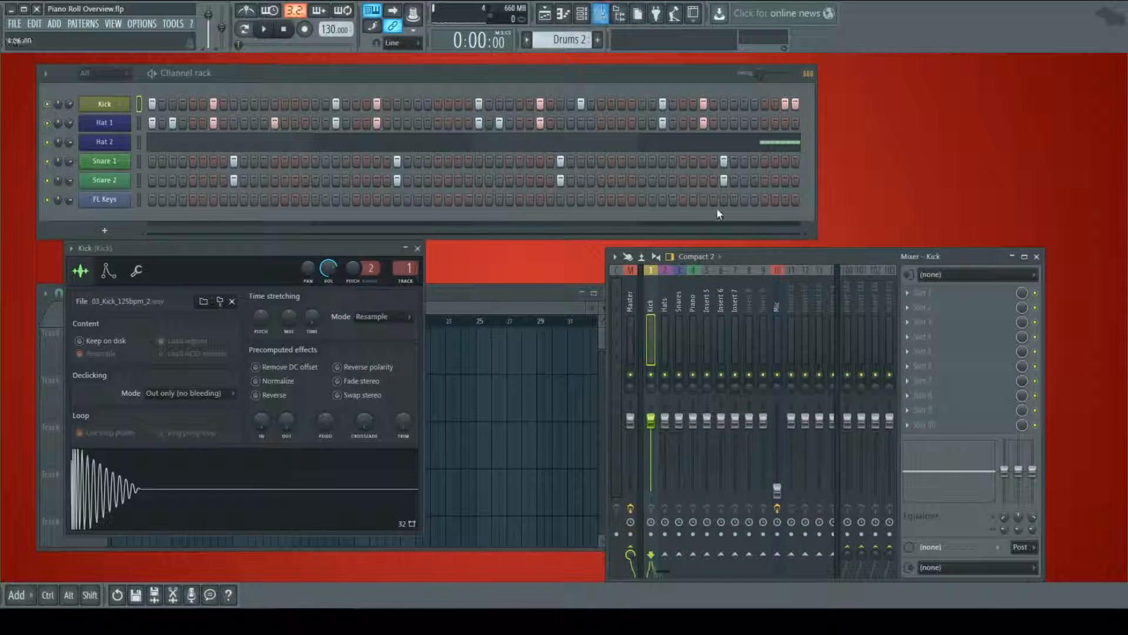
{"action": "left_click_drag", "start_coordinate": [758, 256], "coordinate": [800, 257]}
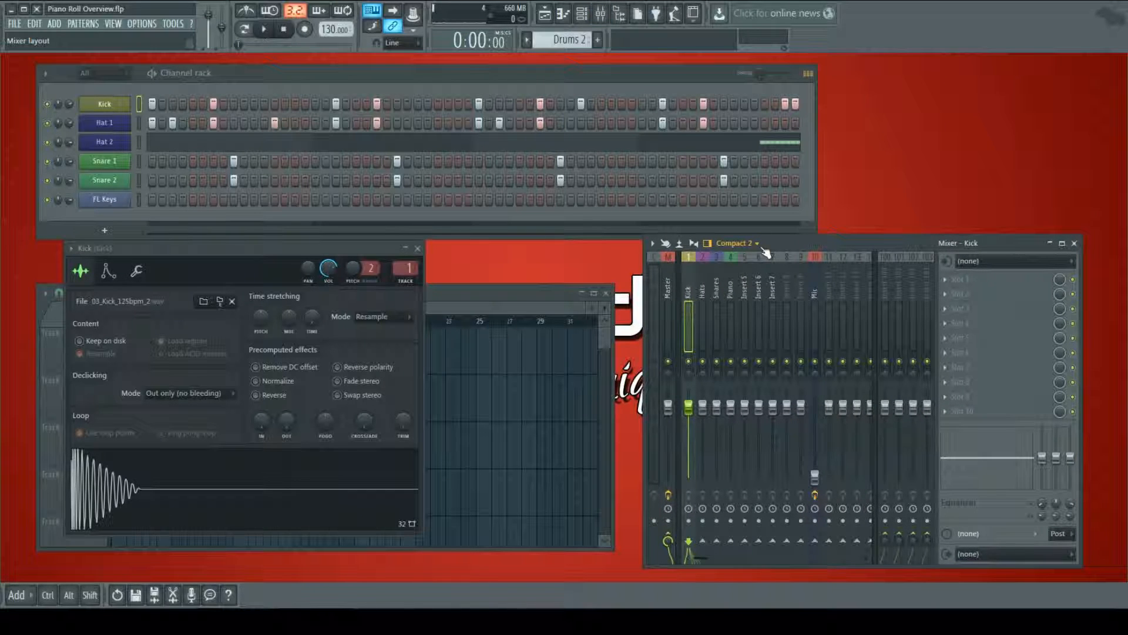
- Switch the Mixer to the Wide layout and extend the main track section over the docked tracks
{"action": "left_click", "coordinate": [760, 244]}
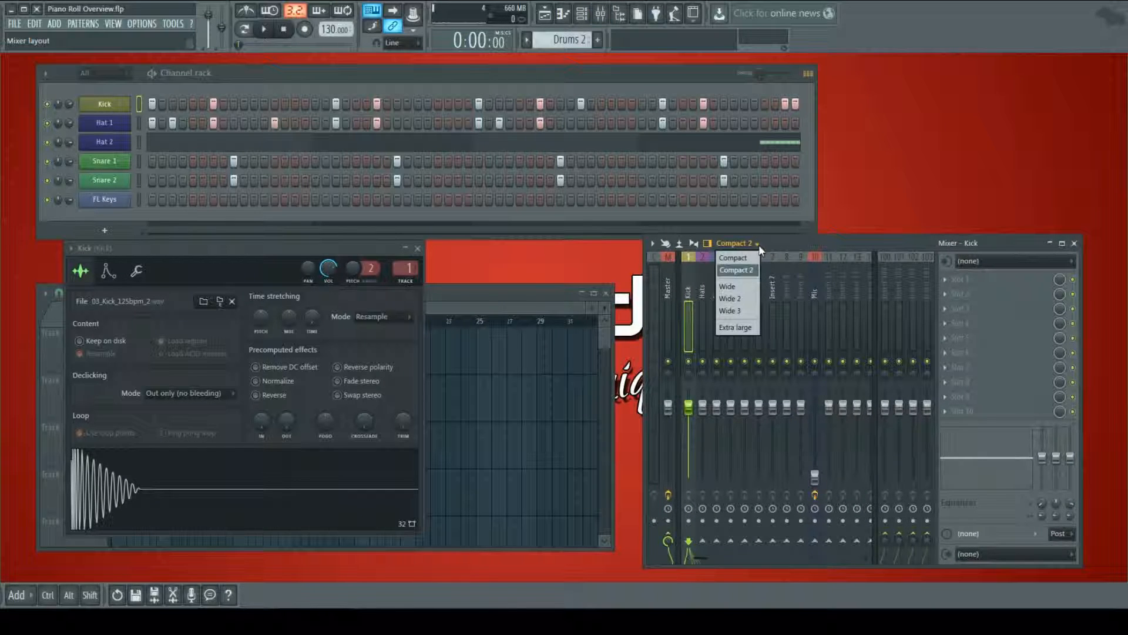
{"action": "left_click", "coordinate": [729, 286]}
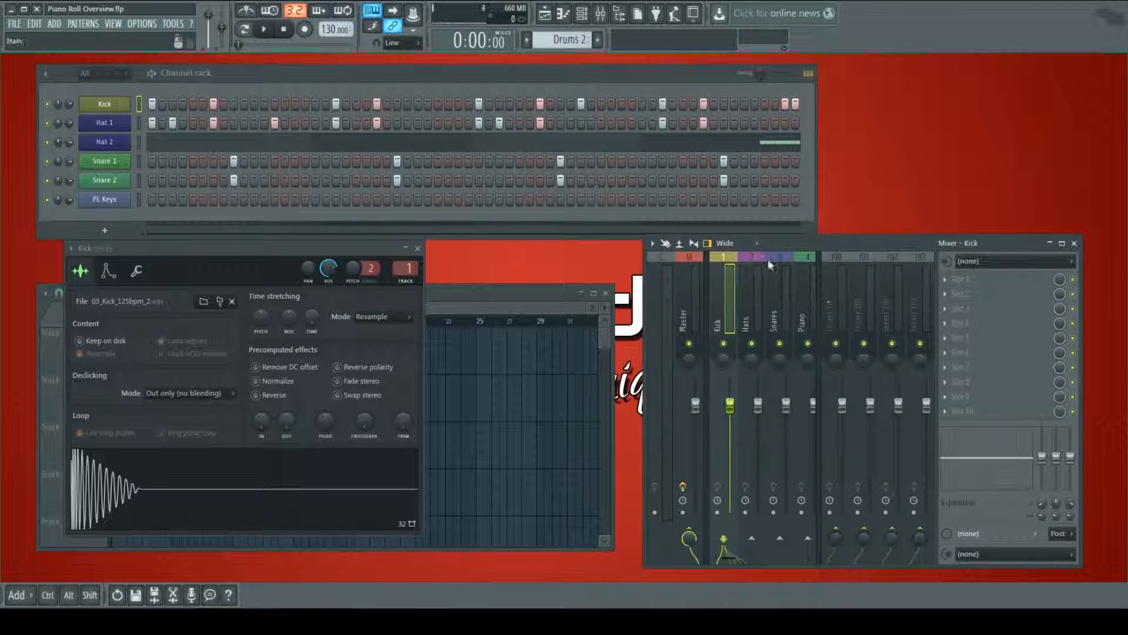
{"action": "left_click", "coordinate": [820, 266]}
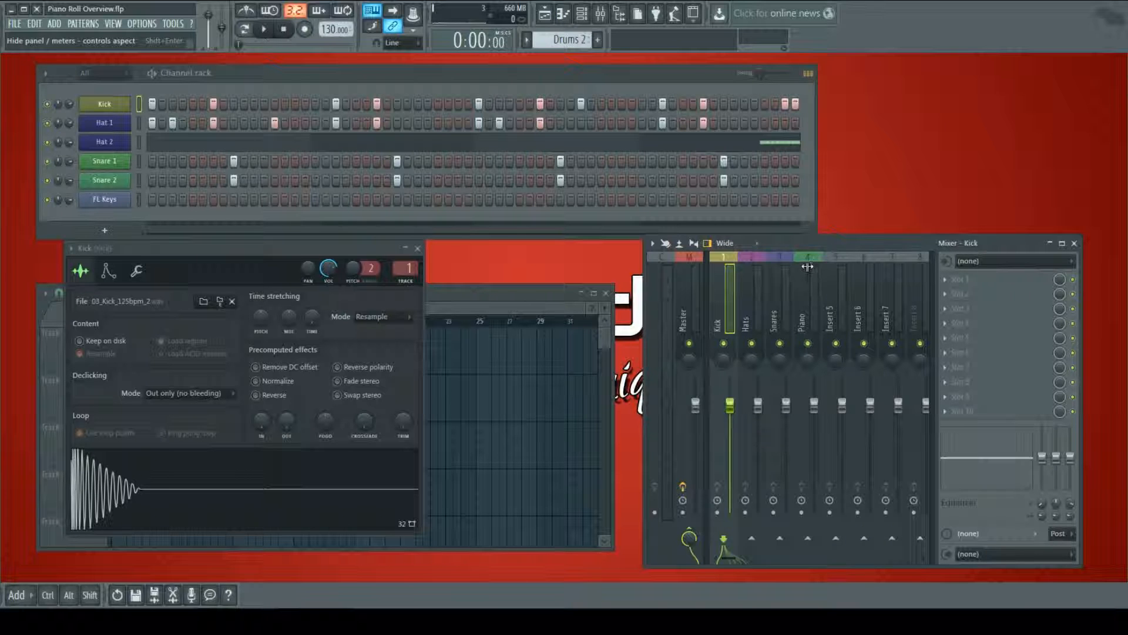
{"action": "mouse_move", "coordinate": [835, 243]}
{"action": "left_mouse_down"}
{"action": "mouse_move", "coordinate": [749, 241]}
{"action": "mouse_move", "coordinate": [824, 244]}
{"action": "left_mouse_up"}
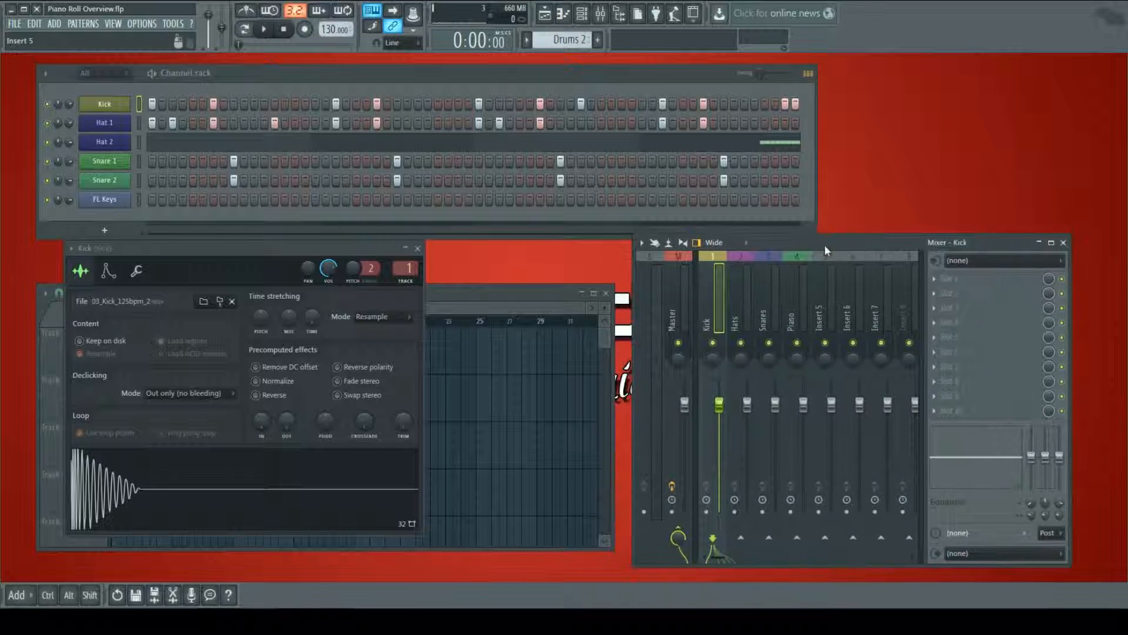
- Preview the Wide 2 and Wide 3 mixer layouts, and return the Mixer to the Compact 2 layout
{"action": "left_click", "coordinate": [746, 243]}
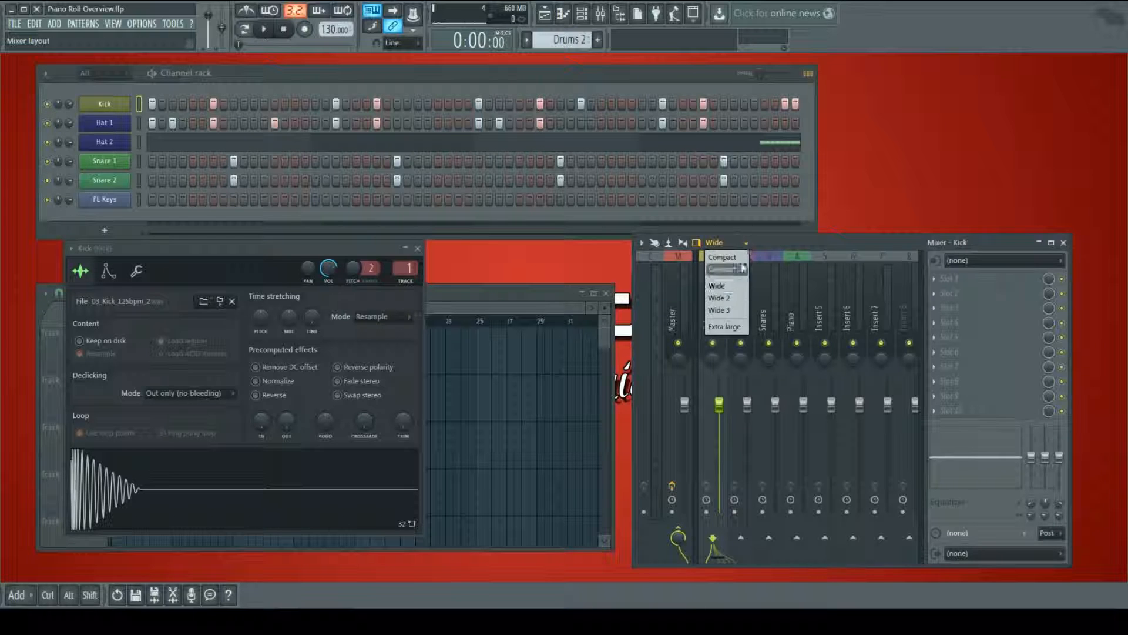
{"action": "left_click", "coordinate": [718, 298]}
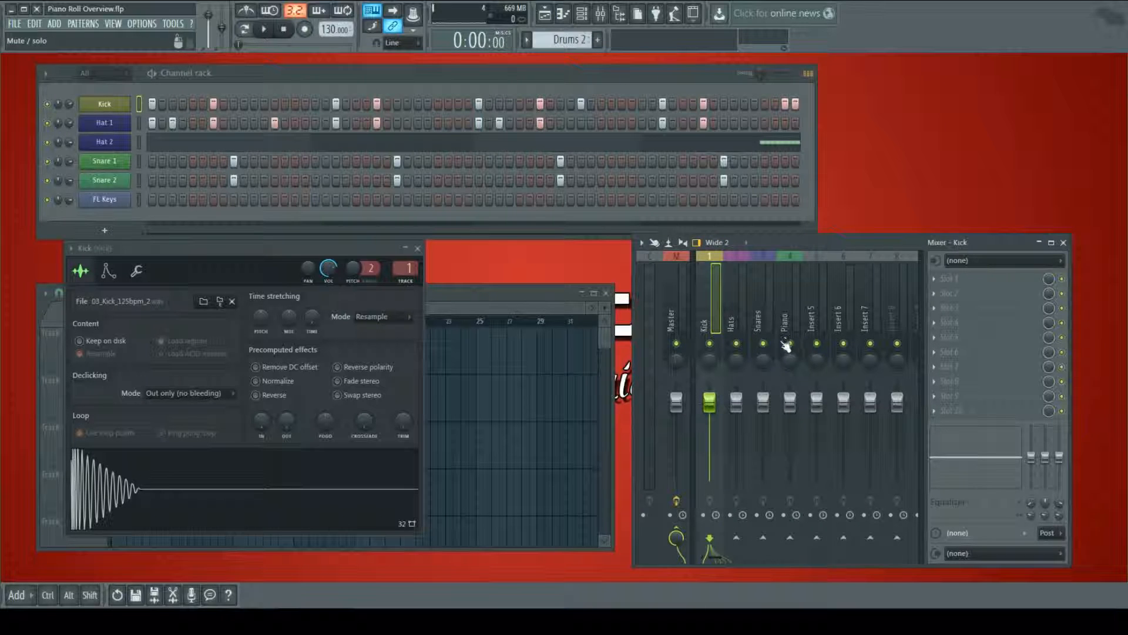
{"action": "left_click", "coordinate": [748, 244]}
{"action": "left_click", "coordinate": [720, 310]}
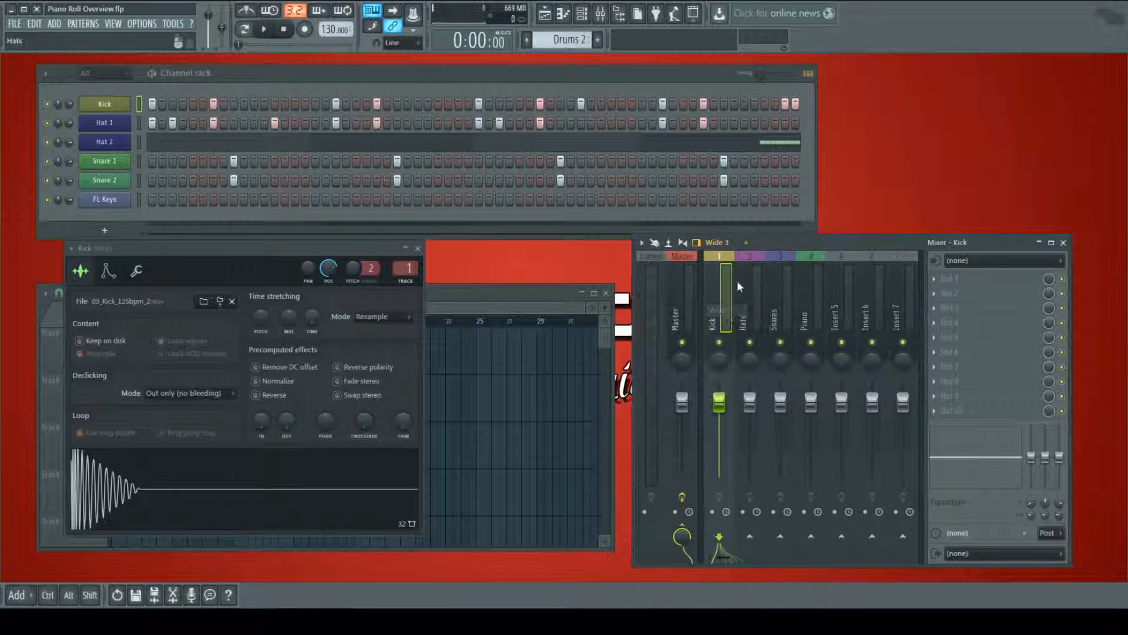
{"action": "left_click", "coordinate": [745, 243]}
{"action": "left_click", "coordinate": [727, 269]}
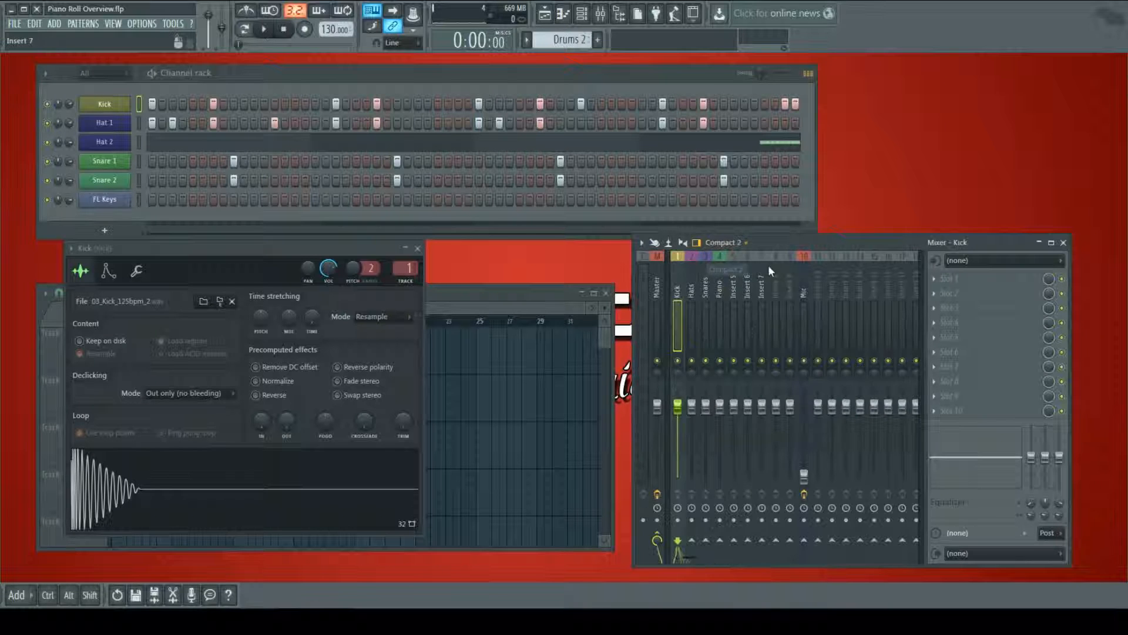
- Review the commands in the Mixer options and close them, repositioning the Mixer window
{"action": "left_click_drag", "start_coordinate": [768, 246], "coordinate": [785, 248]}
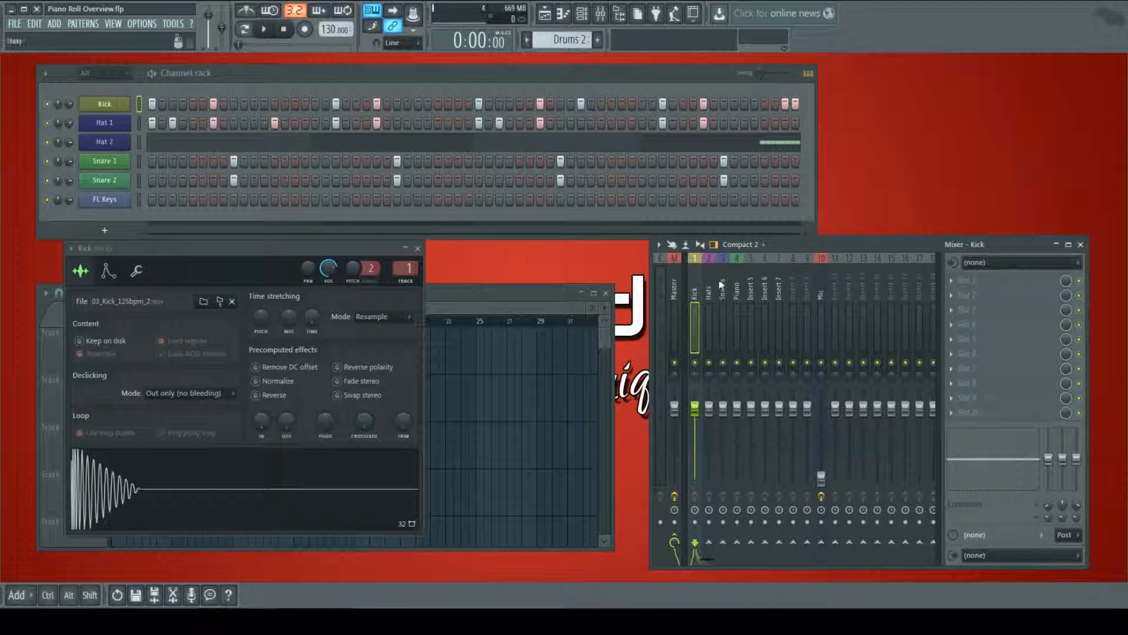
{"action": "left_click_drag", "start_coordinate": [841, 247], "coordinate": [804, 264]}
{"action": "left_click", "coordinate": [625, 261]}
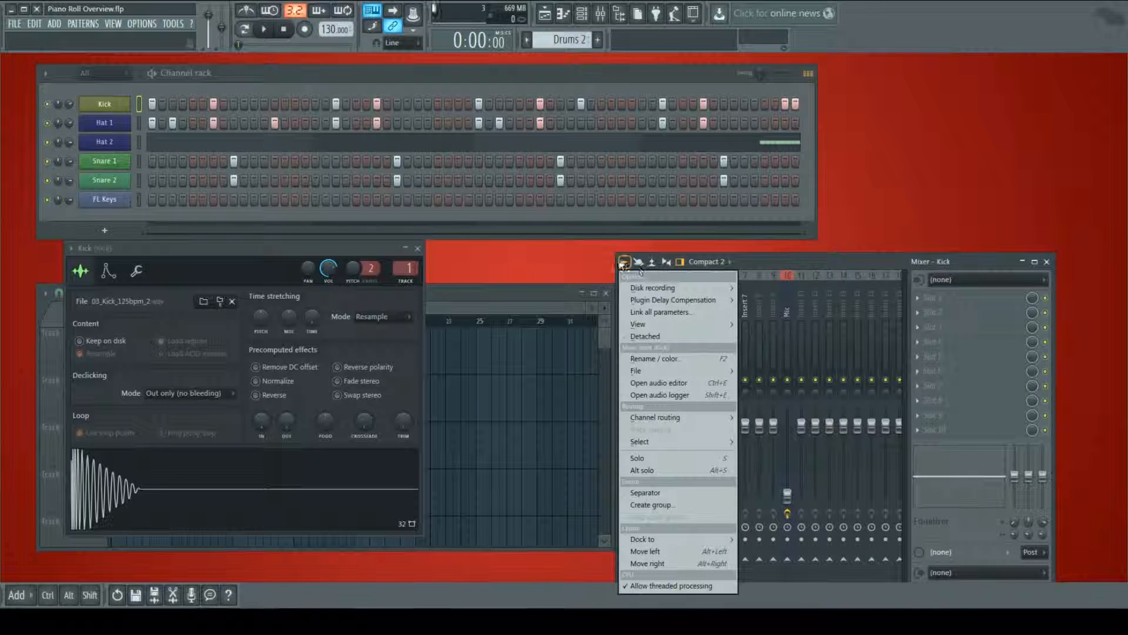
{"action": "left_click", "coordinate": [625, 261]}
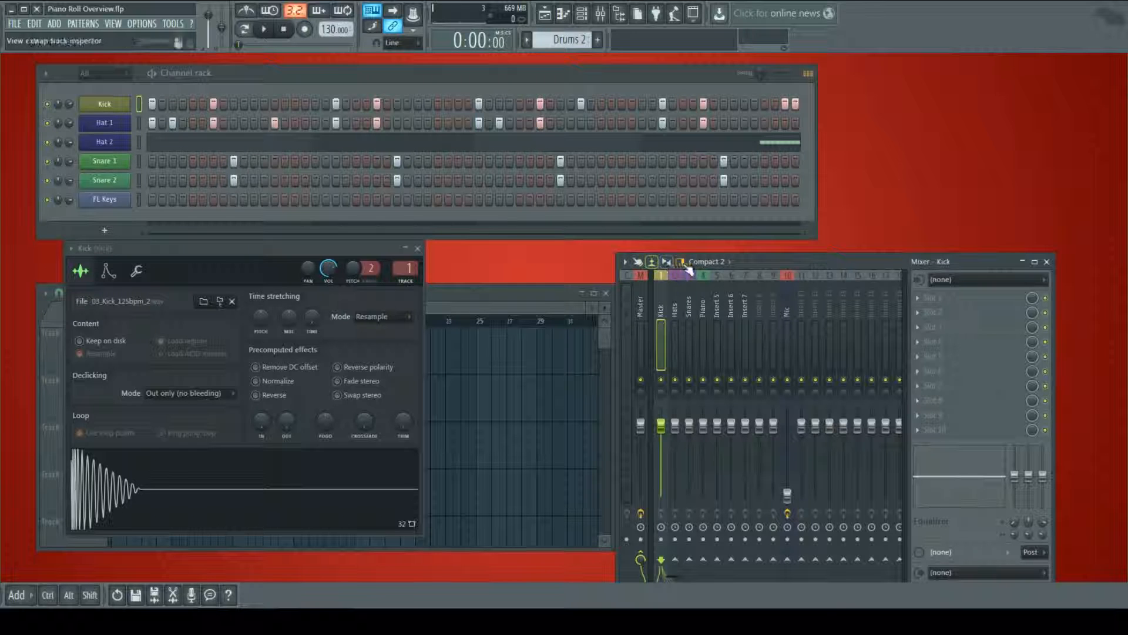
{"action": "left_click_drag", "start_coordinate": [765, 261], "coordinate": [770, 237]}
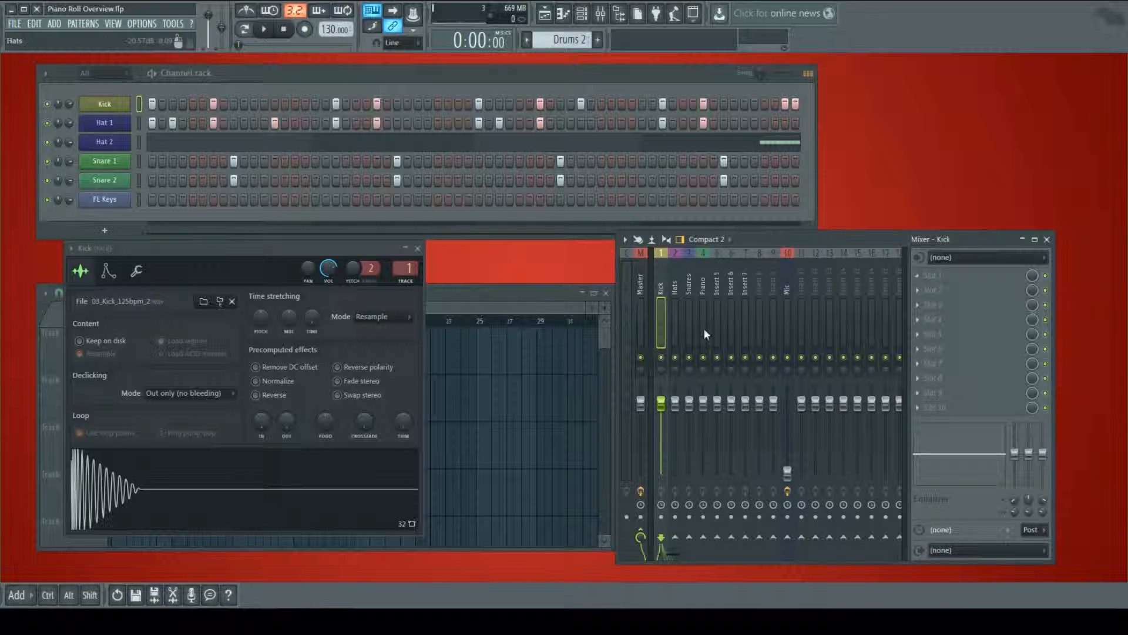
- Inspect the Edison recorder on the Mic mixer track and close its window
{"action": "left_click", "coordinate": [787, 292]}
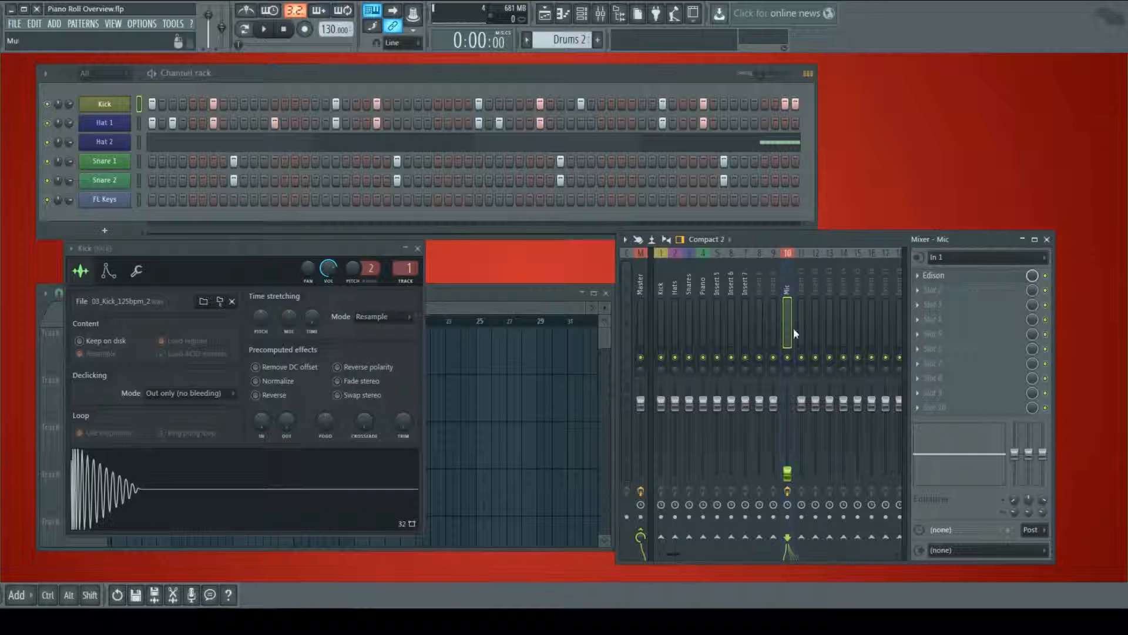
{"action": "left_click", "coordinate": [938, 276]}
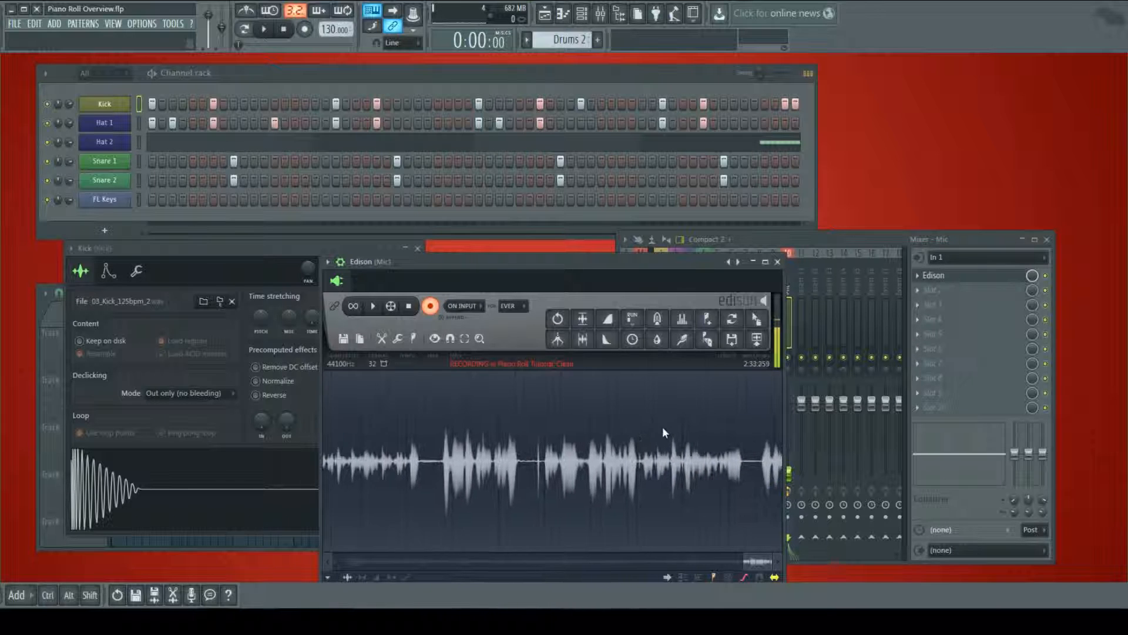
{"action": "left_click", "coordinate": [777, 262]}
{"action": "left_click_drag", "start_coordinate": [838, 242], "coordinate": [863, 241]}
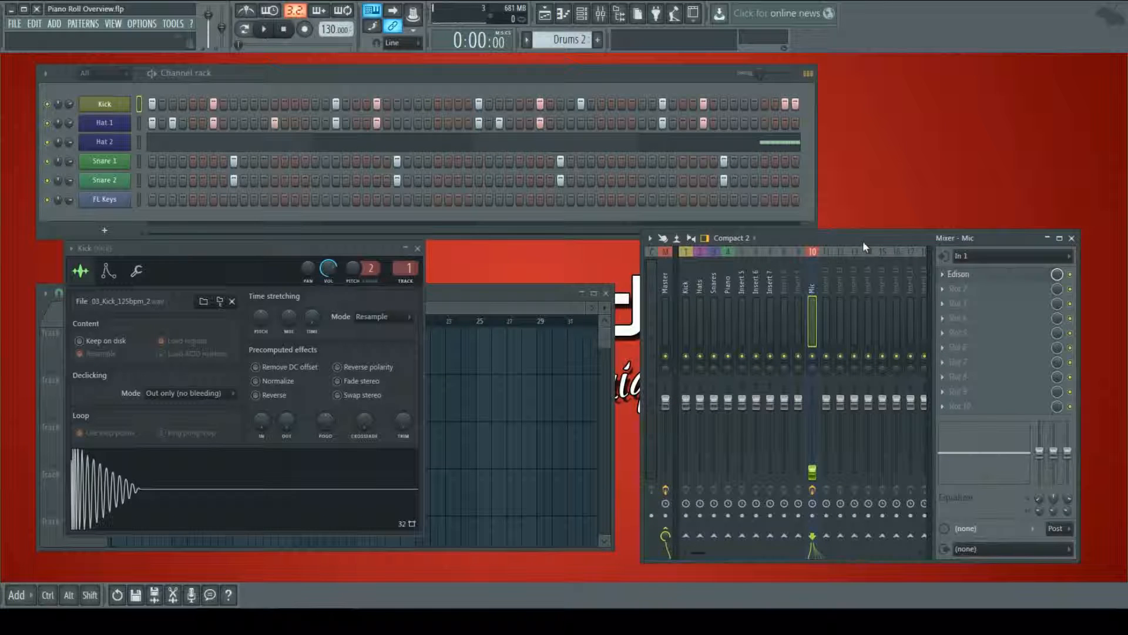
- Select the Master and Kick mixer tracks, and reopen the Kick channel's settings to check its mixer routing
{"action": "left_click", "coordinate": [671, 275]}
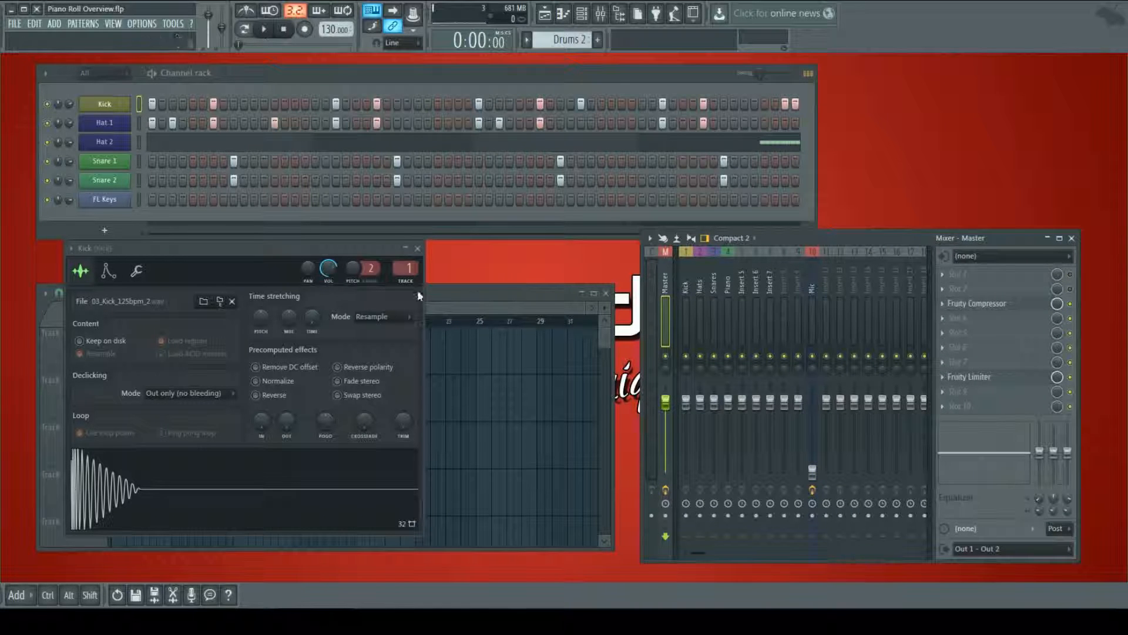
{"action": "left_click", "coordinate": [683, 285]}
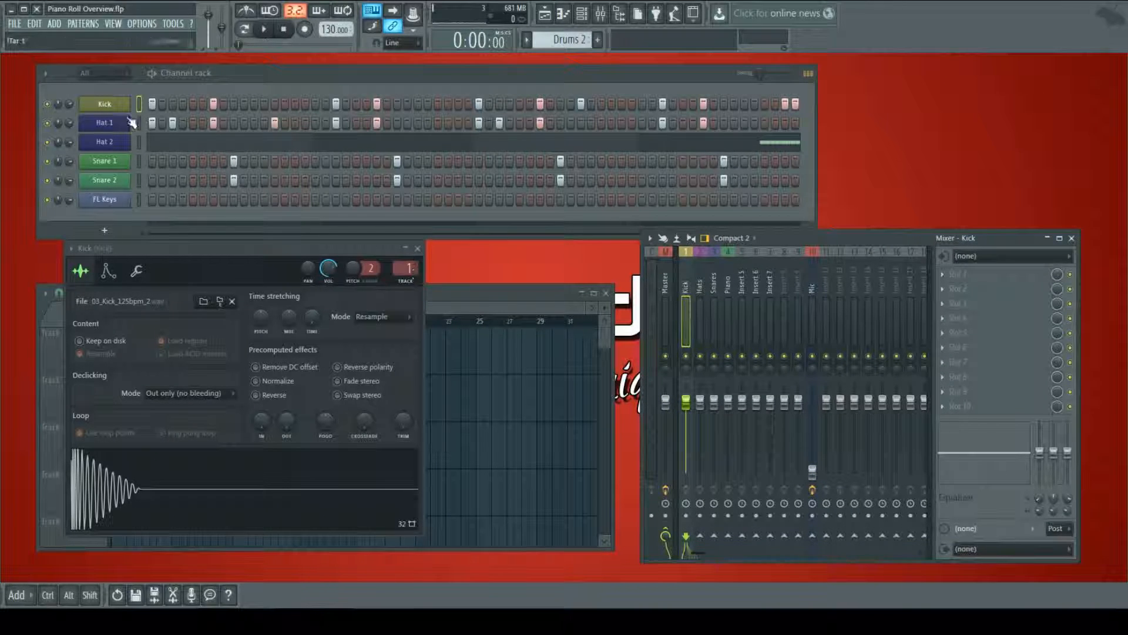
{"action": "left_click", "coordinate": [104, 103]}
{"action": "left_click", "coordinate": [105, 103]}
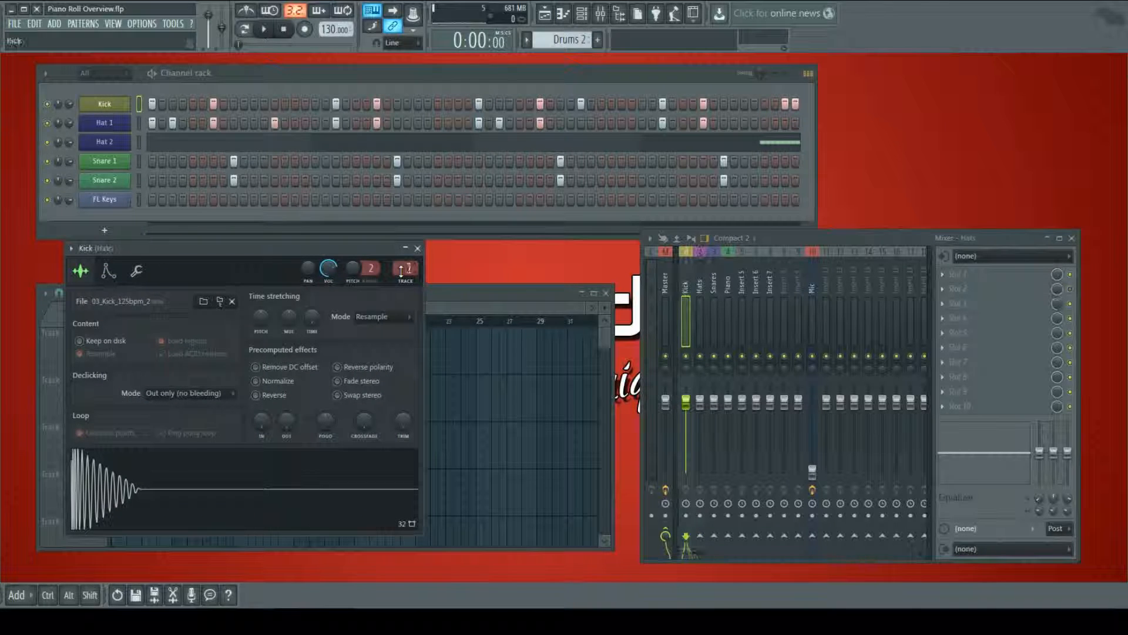
- Route the Hat 1 and Hat 2 channels to mixer track 2 (Hats)
{"action": "left_click", "coordinate": [103, 123]}
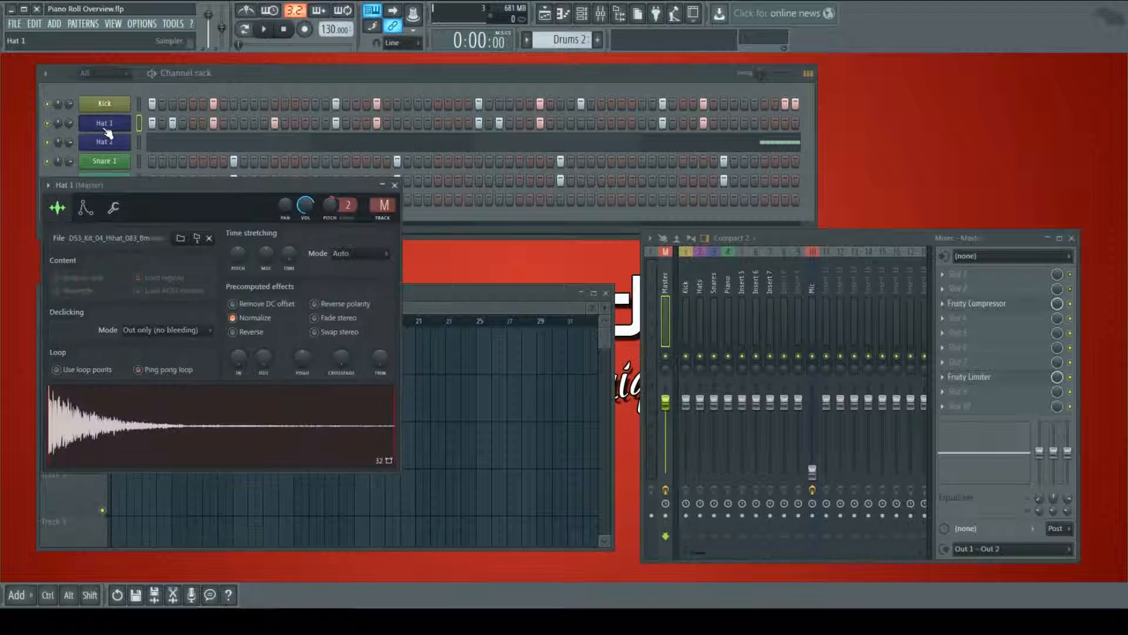
{"action": "scroll", "coordinate": [379, 199], "scroll_direction": "up", "scroll_amount": 2}
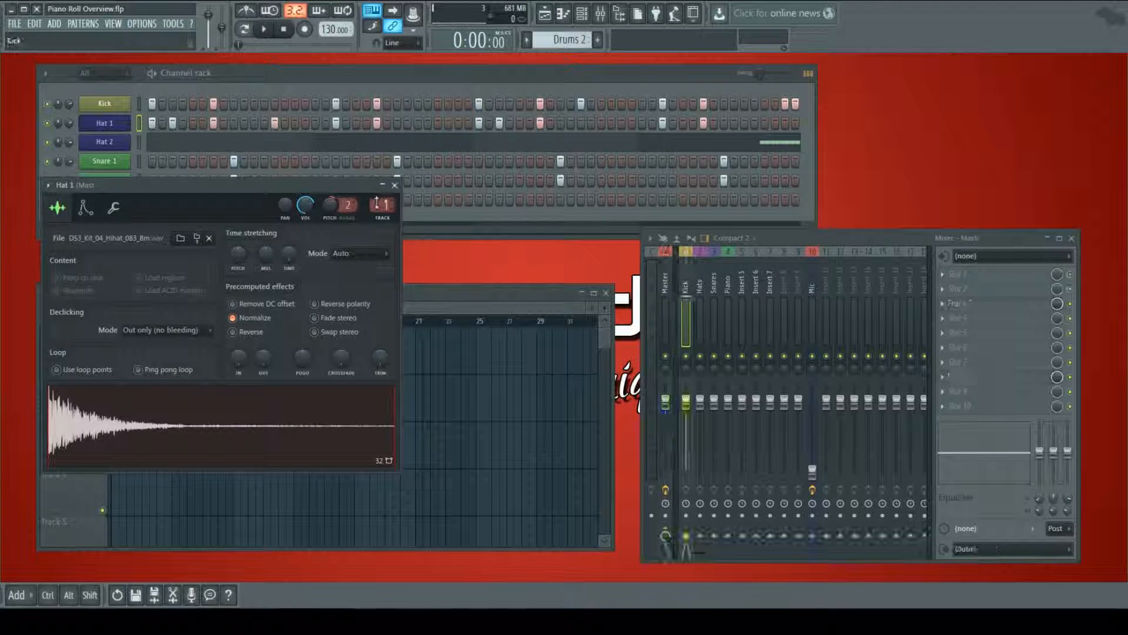
{"action": "left_click", "coordinate": [105, 141]}
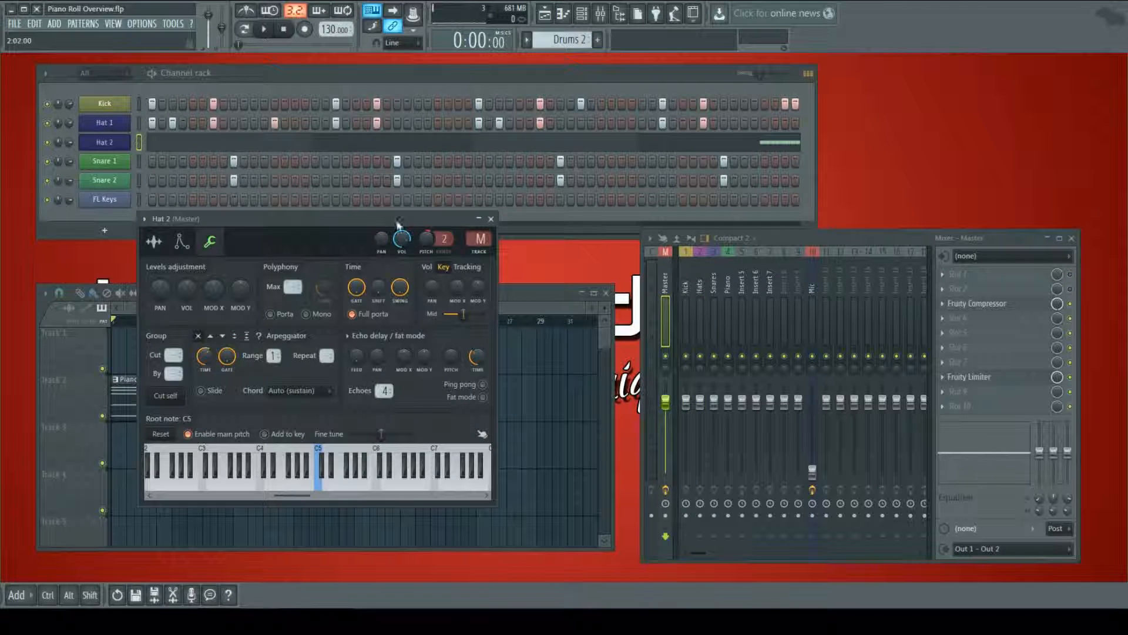
{"action": "left_click_drag", "start_coordinate": [376, 213], "coordinate": [310, 222]}
{"action": "scroll", "coordinate": [406, 238], "scroll_direction": "up", "scroll_amount": 2}
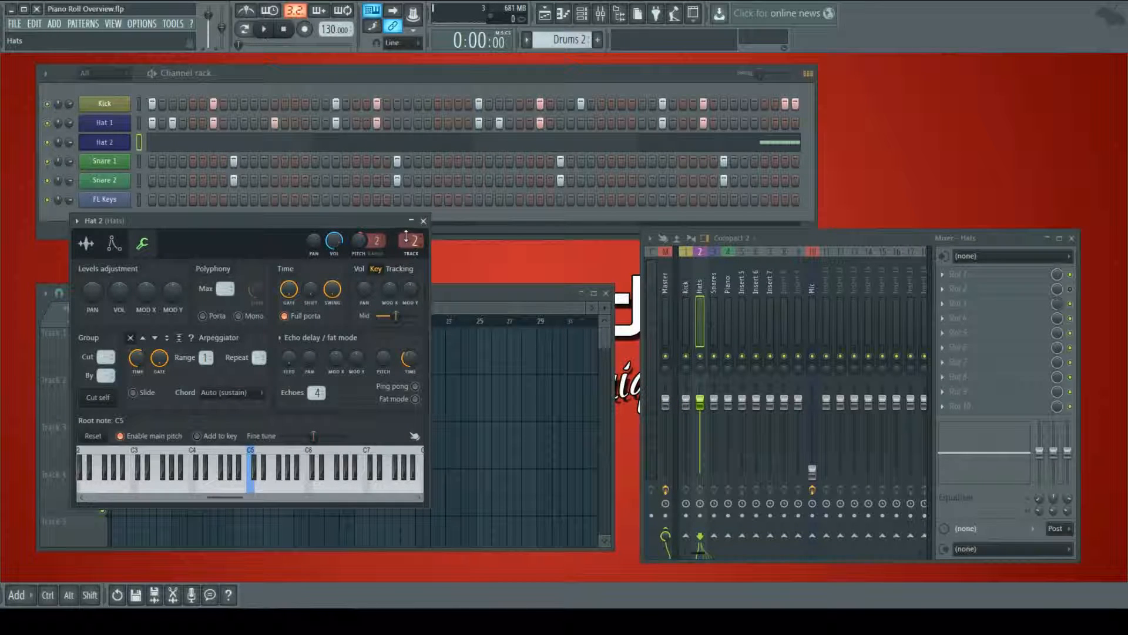
- Route the Snare 1 and Snare 2 channels to mixer track 3 (Snares)
{"action": "left_click", "coordinate": [115, 162]}
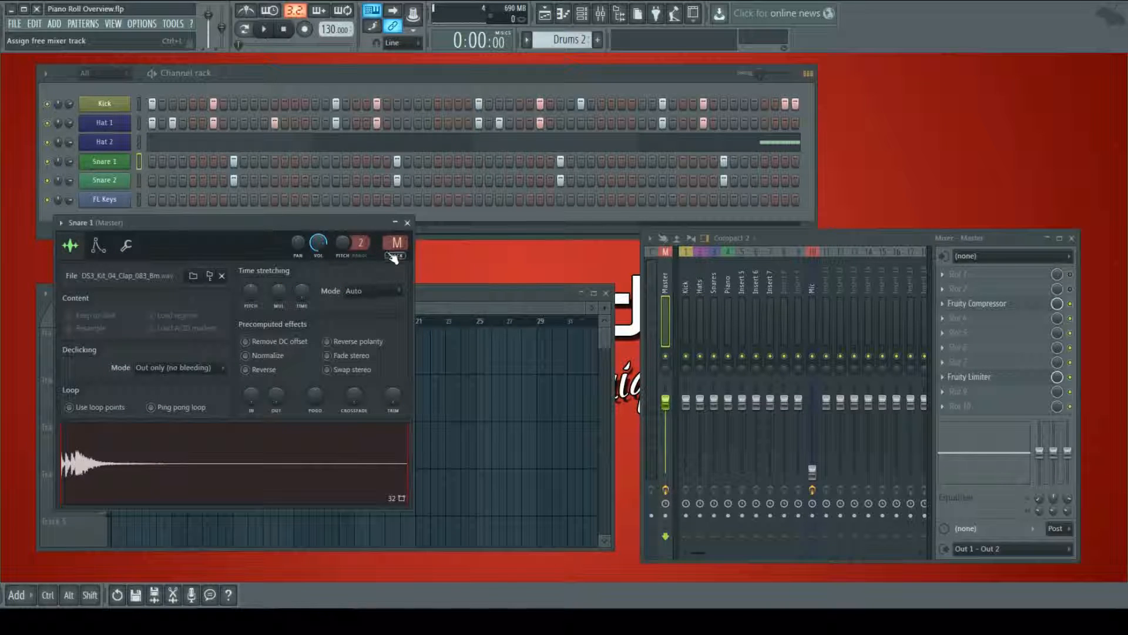
{"action": "scroll", "coordinate": [389, 244], "scroll_direction": "up", "scroll_amount": 1}
{"action": "scroll", "coordinate": [387, 245], "scroll_direction": "up", "scroll_amount": 2}
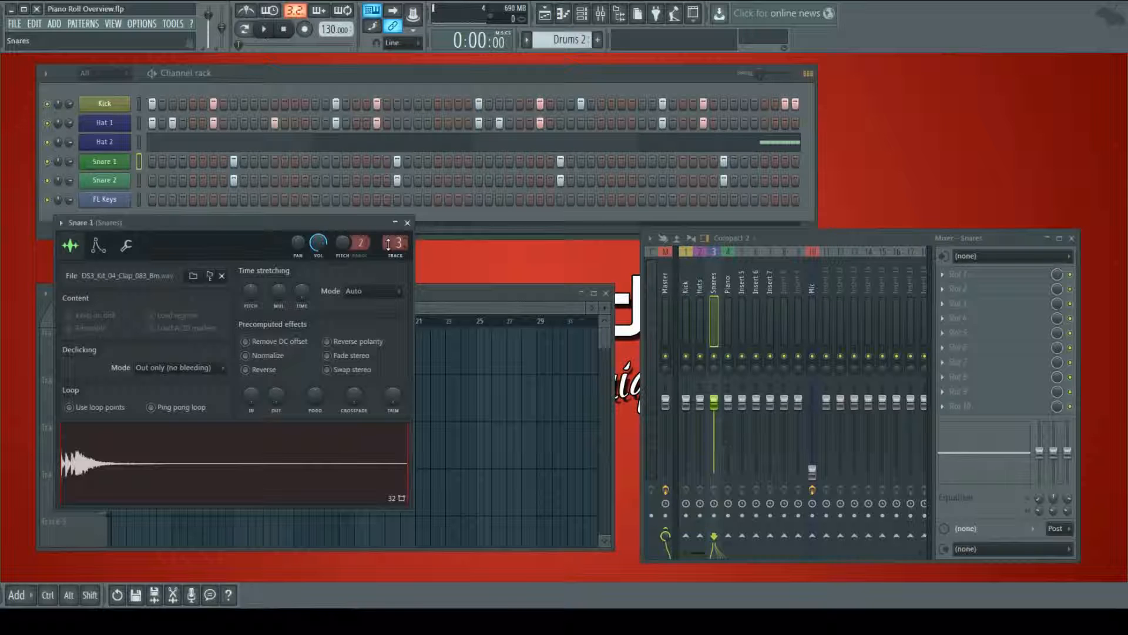
{"action": "left_click", "coordinate": [104, 180]}
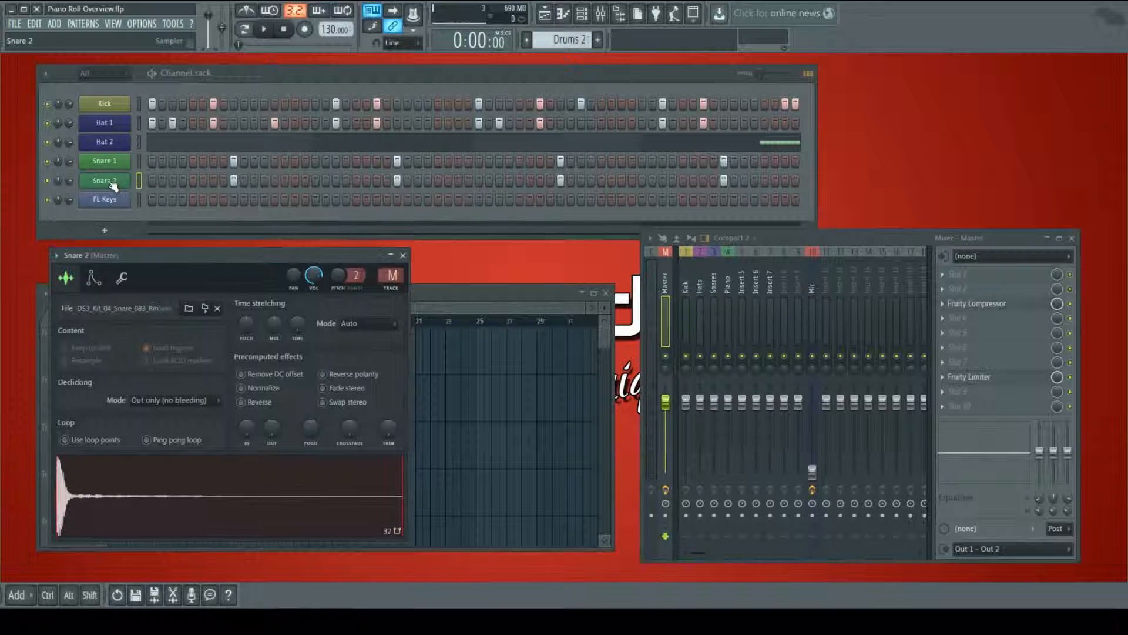
{"action": "left_click_drag", "start_coordinate": [330, 256], "coordinate": [326, 245]}
{"action": "scroll", "coordinate": [390, 262], "scroll_direction": "up", "scroll_amount": 2}
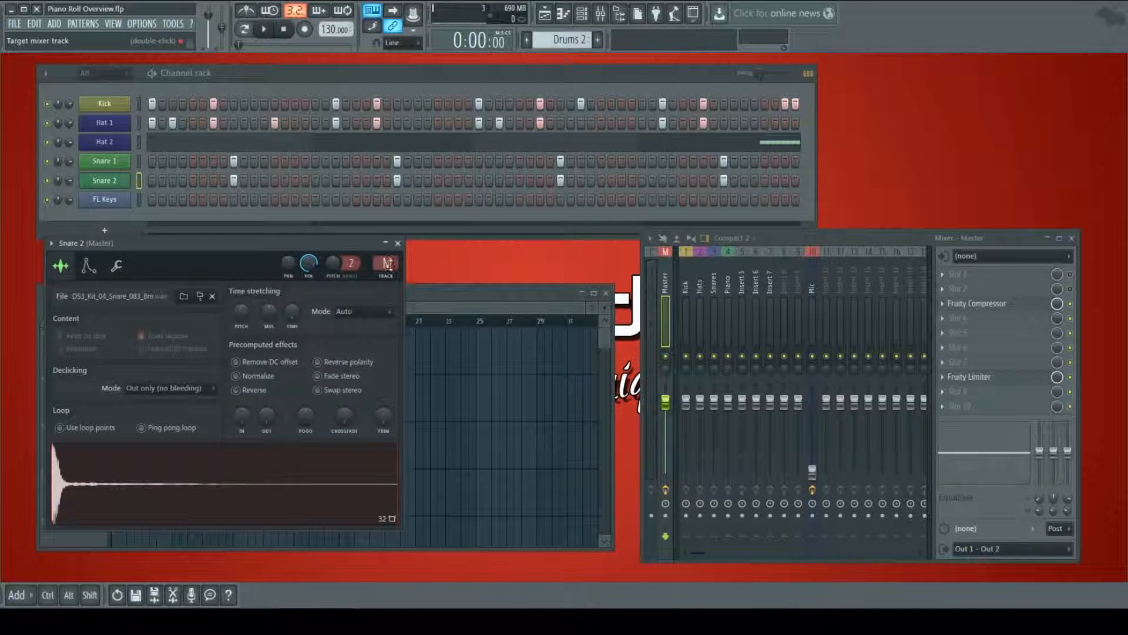
{"action": "scroll", "coordinate": [390, 262], "scroll_direction": "up", "scroll_amount": 1}
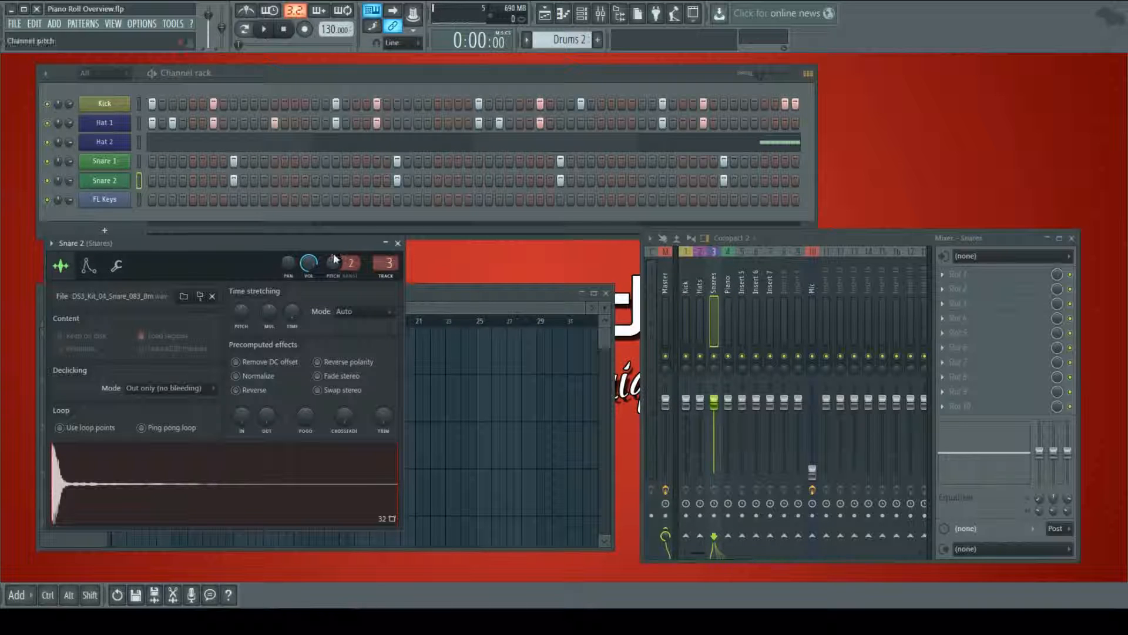
- Try a different pitch on the Snare 2 channel, reset it to default, and reposition the channel window
{"action": "left_click_drag", "start_coordinate": [339, 238], "coordinate": [361, 316]}
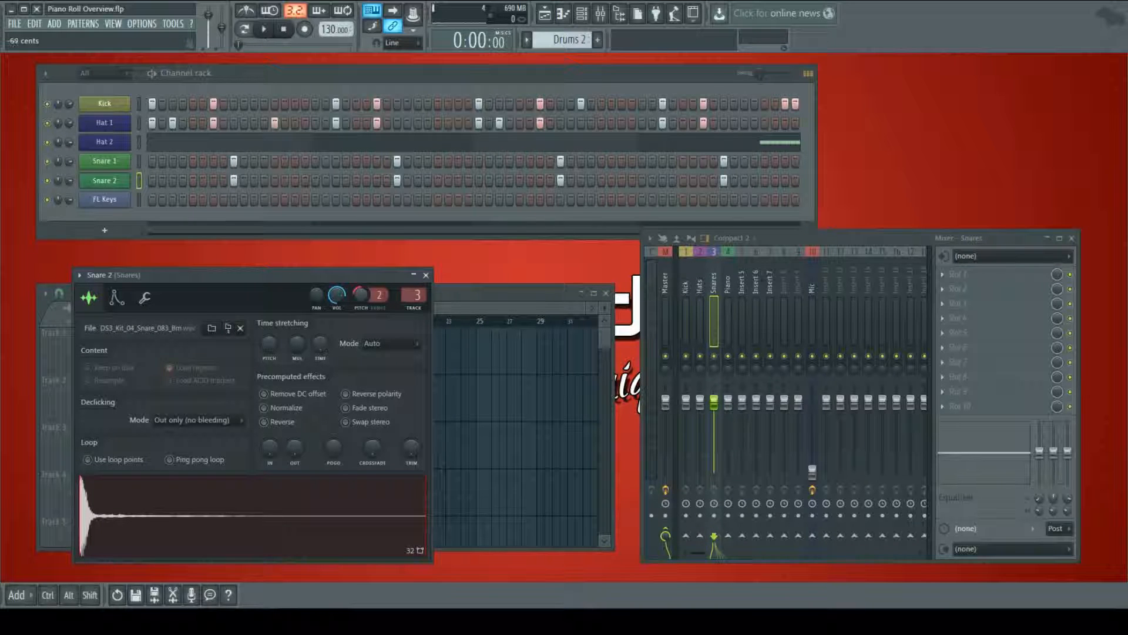
{"action": "left_click", "coordinate": [361, 297], "text": "alt"}
{"action": "left_click", "coordinate": [361, 292], "text": "alt"}
{"action": "left_click_drag", "start_coordinate": [362, 280], "coordinate": [407, 261]}
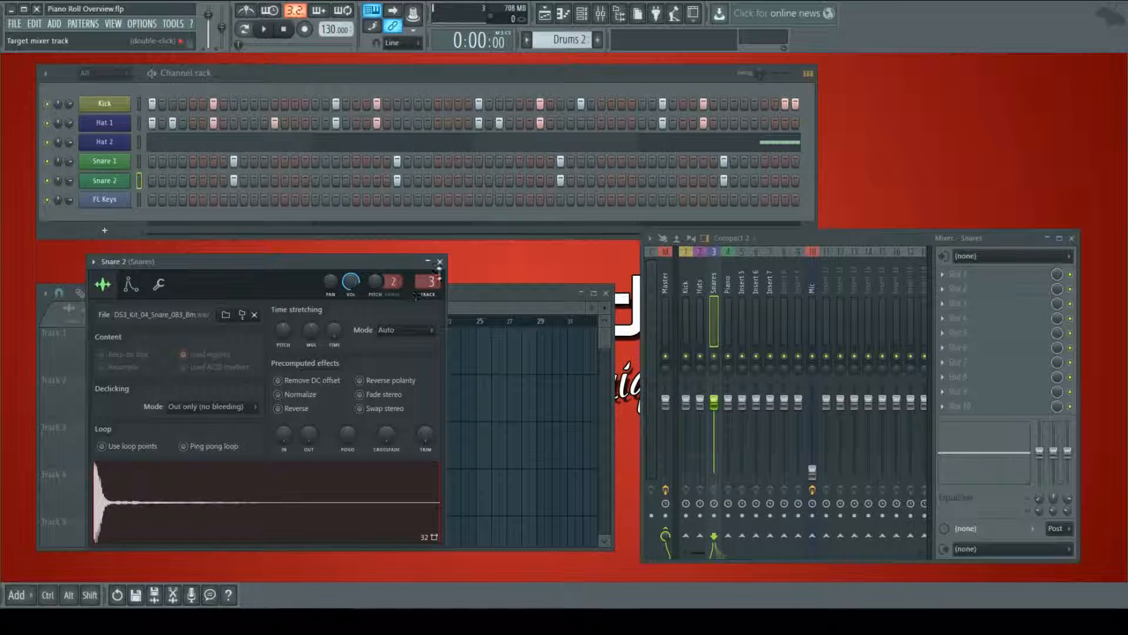
{"action": "left_click", "coordinate": [110, 181]}
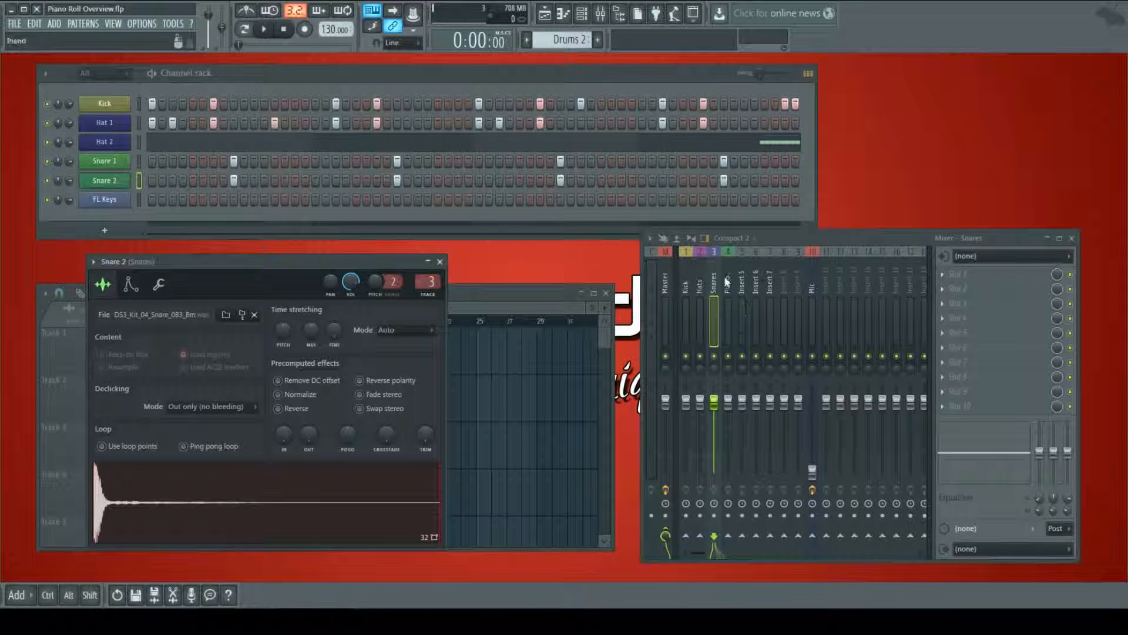
- Route the FL Keys channel to mixer track 4 (Piano) and close its window
{"action": "left_click", "coordinate": [105, 200]}
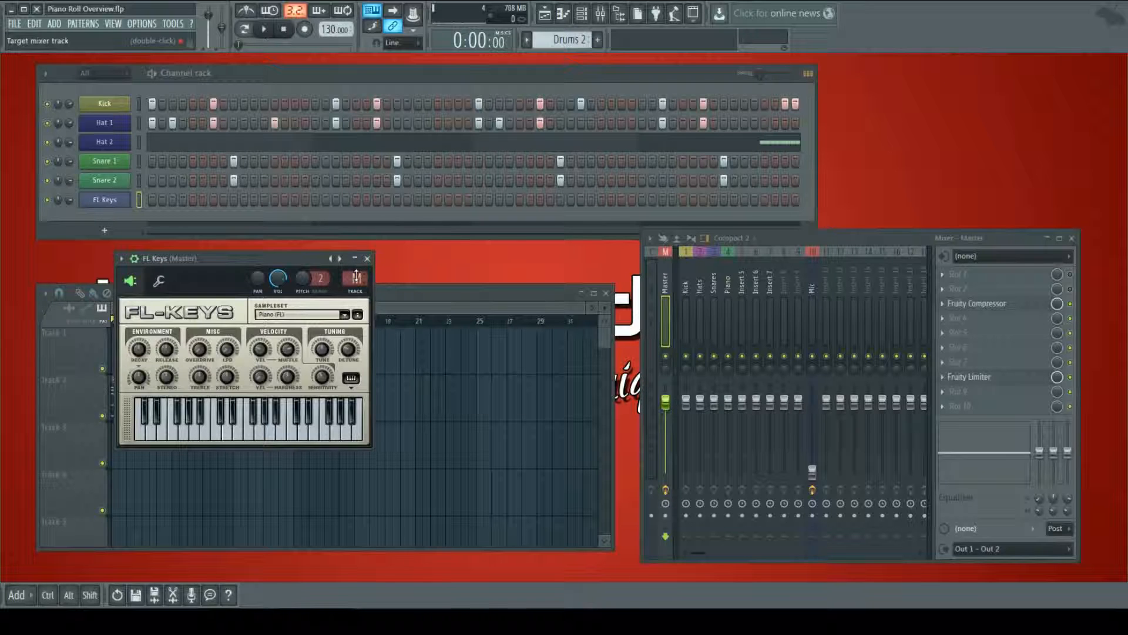
{"action": "scroll", "coordinate": [356, 276], "scroll_direction": "up", "scroll_amount": 4}
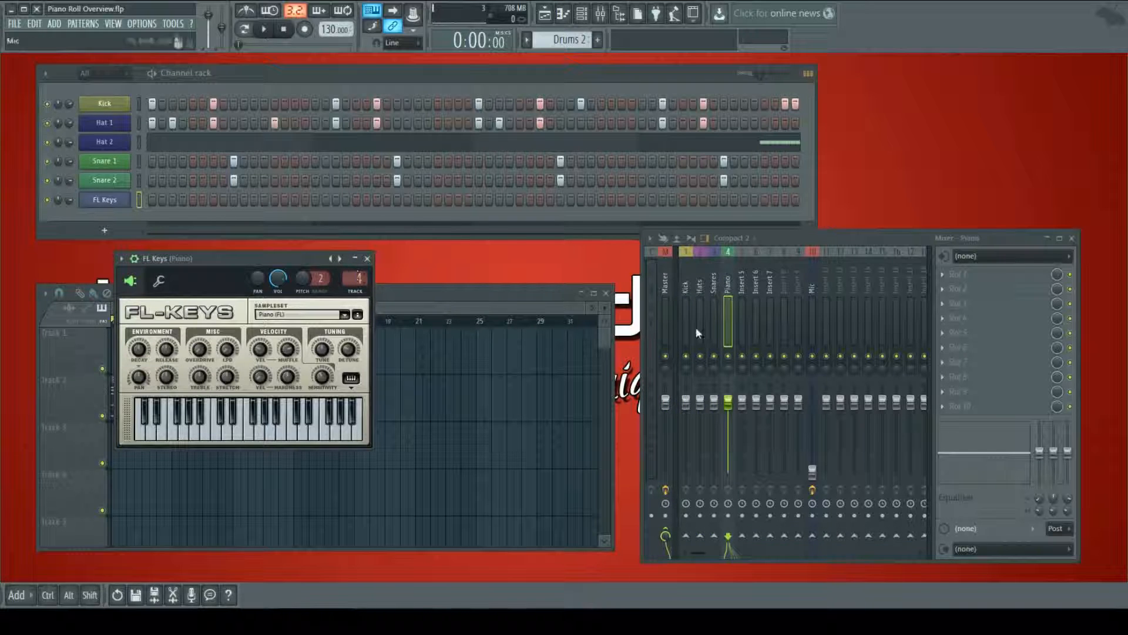
{"action": "left_click", "coordinate": [367, 258]}
- Reposition the Mixer window and select the Insert 6, Kick and Insert 8 tracks in turn
{"action": "mouse_move", "coordinate": [788, 236]}
{"action": "left_mouse_down"}
{"action": "mouse_move", "coordinate": [731, 247]}
{"action": "mouse_move", "coordinate": [779, 248]}
{"action": "left_mouse_up"}
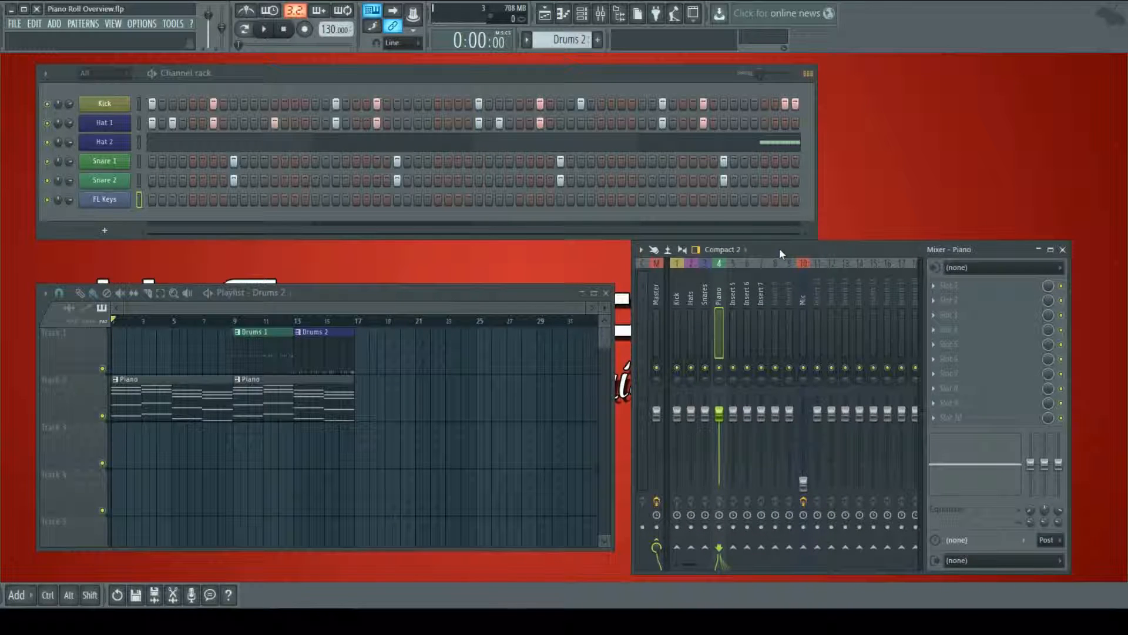
{"action": "left_click", "coordinate": [743, 294]}
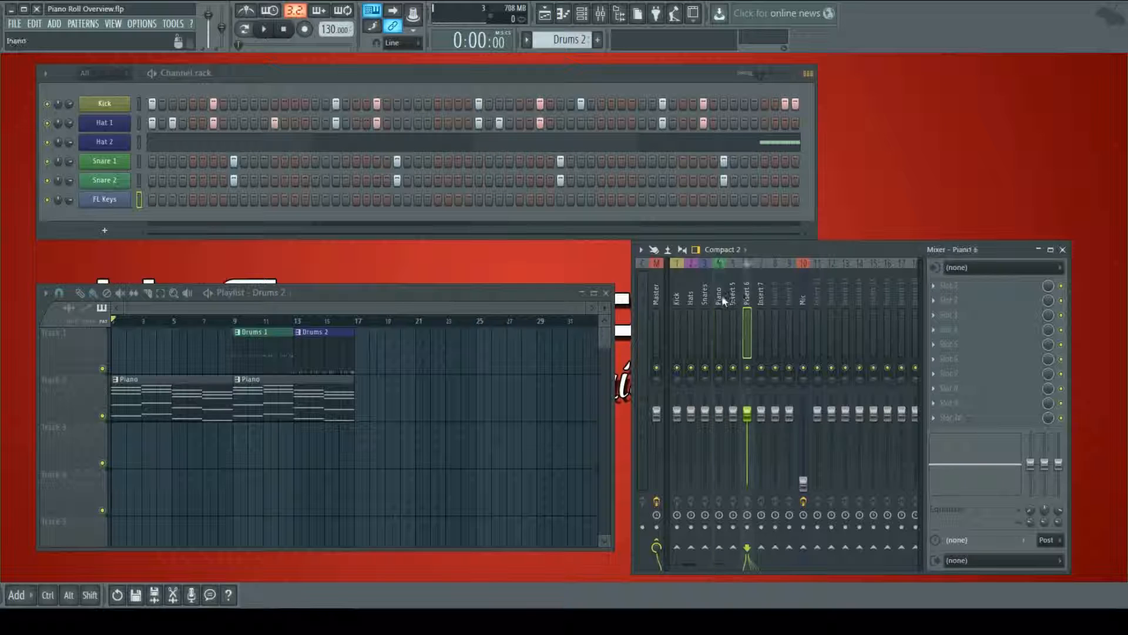
{"action": "left_click", "coordinate": [684, 295]}
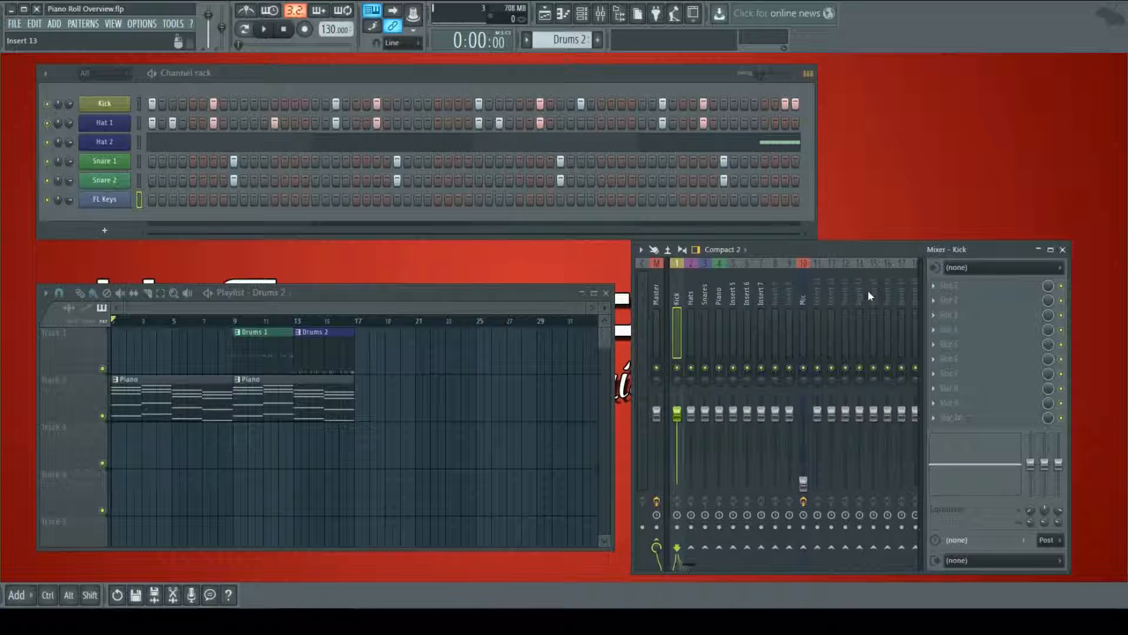
{"action": "left_click", "coordinate": [868, 290]}
{"action": "left_click", "coordinate": [777, 291]}
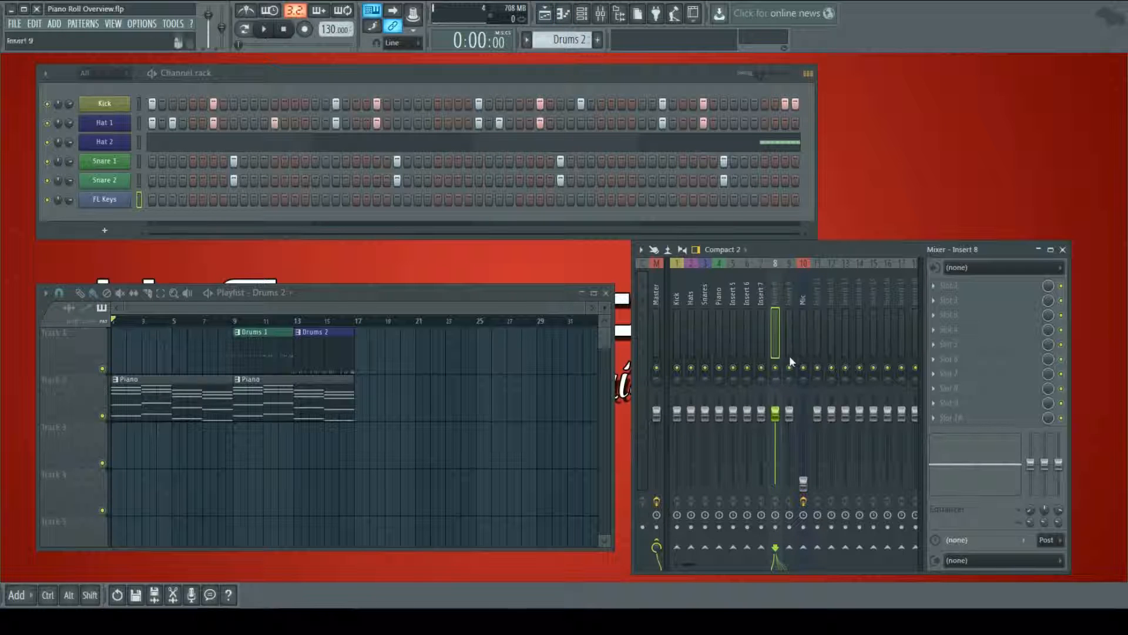
- Open the name editor for the Insert 8 track, cancel it, and review the track's available commands
{"action": "key", "text": "F2"}
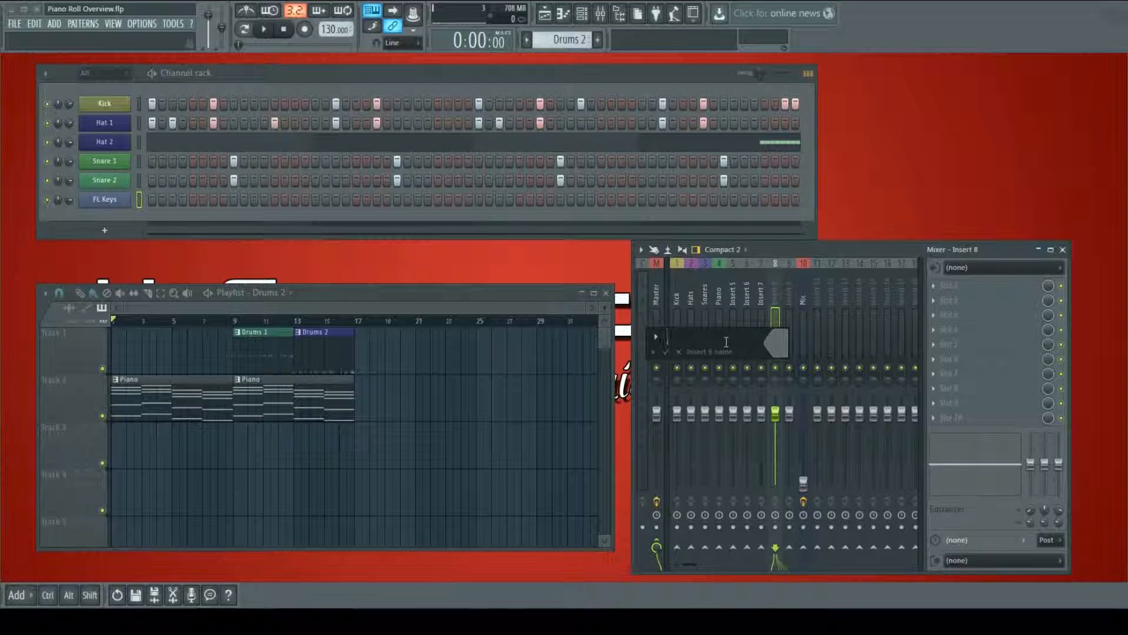
{"action": "key", "text": "Escape"}
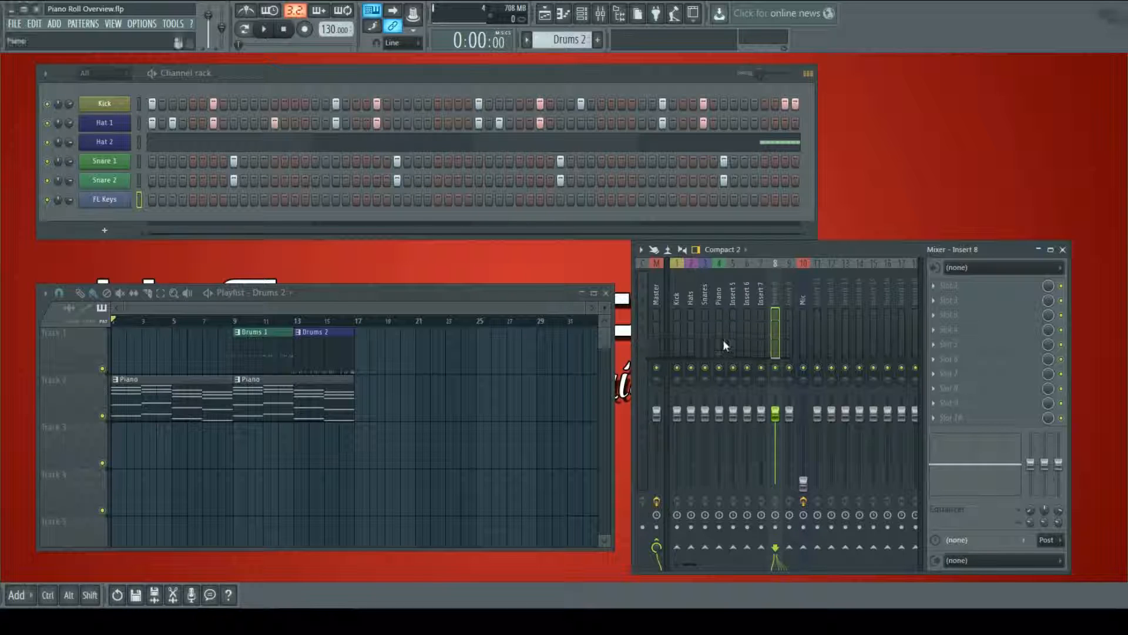
{"action": "right_click", "coordinate": [779, 263]}
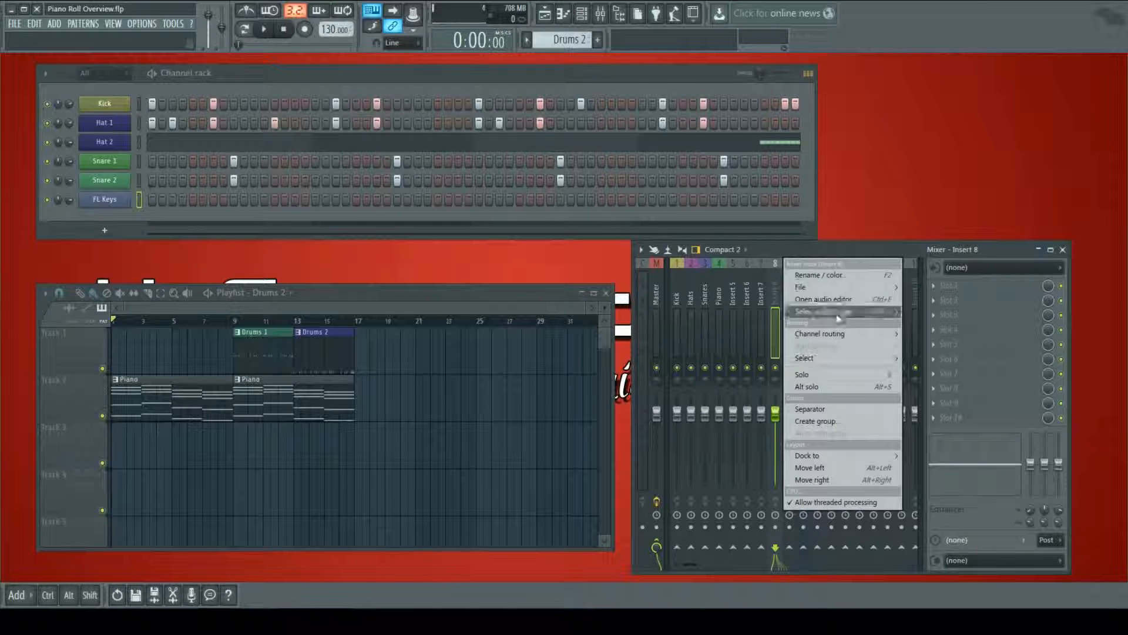
{"action": "mouse_move", "coordinate": [893, 359]}
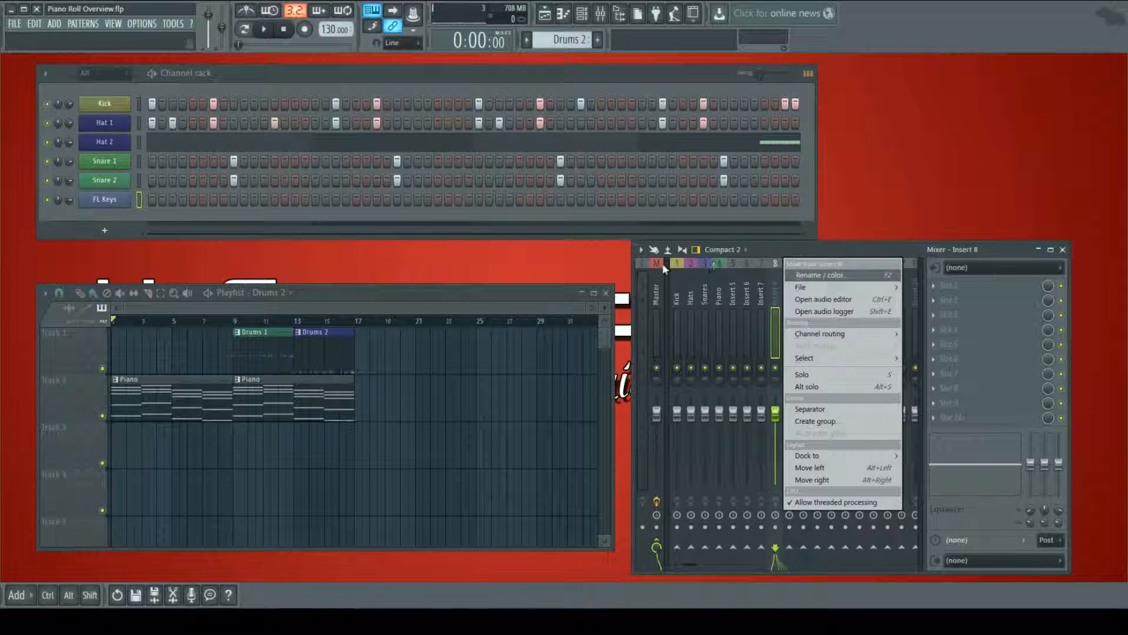
{"action": "left_click", "coordinate": [764, 244]}
- Inspect the Snares track's name and color editor, keep its name, and review the track's commands again
{"action": "right_click", "coordinate": [706, 287]}
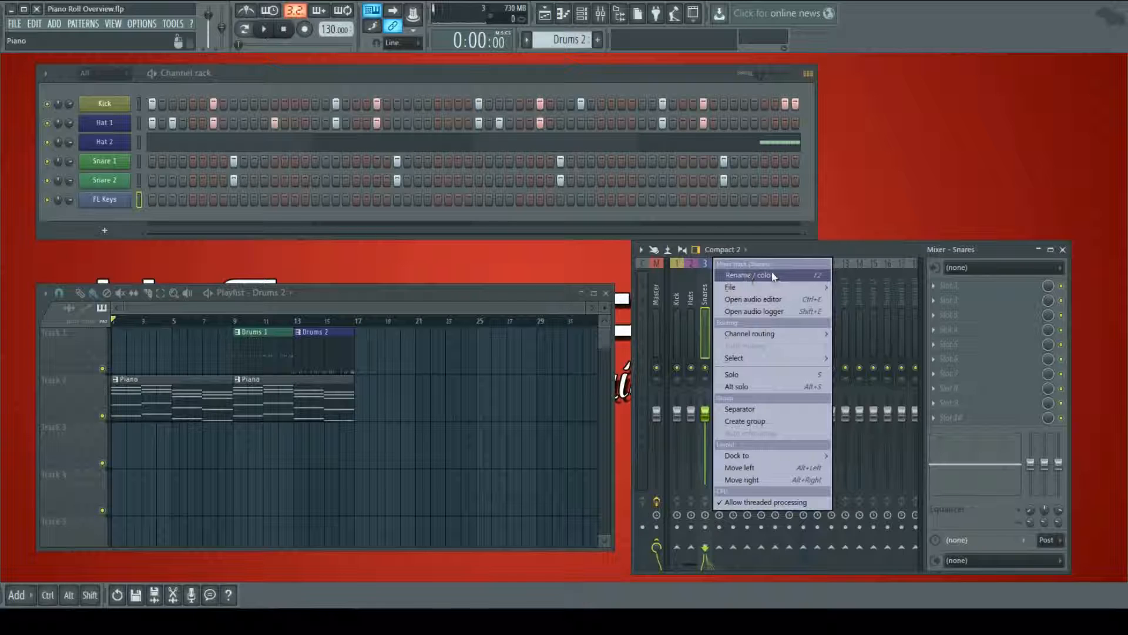
{"action": "left_click", "coordinate": [742, 275]}
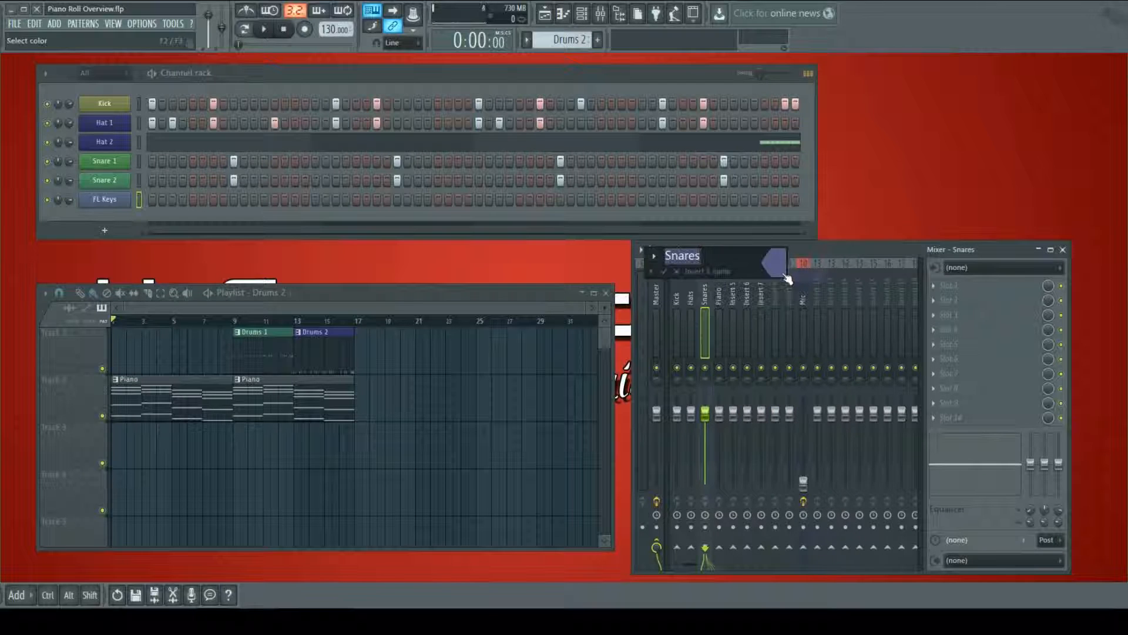
{"action": "key", "text": "Return"}
{"action": "right_click", "coordinate": [706, 264]}
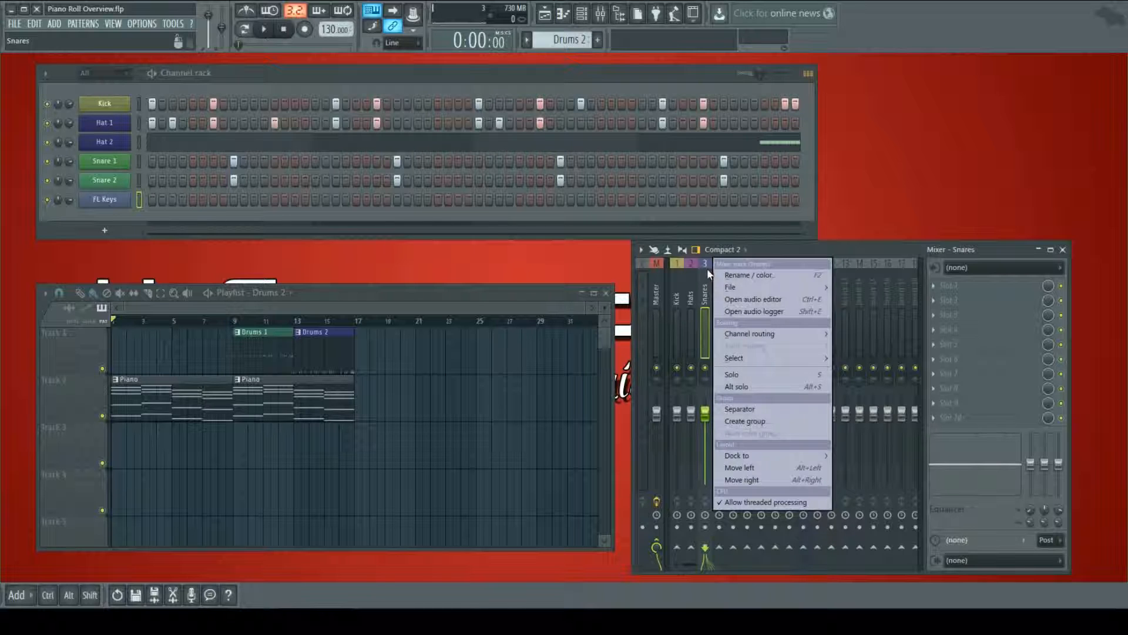
{"action": "left_click", "coordinate": [753, 243]}
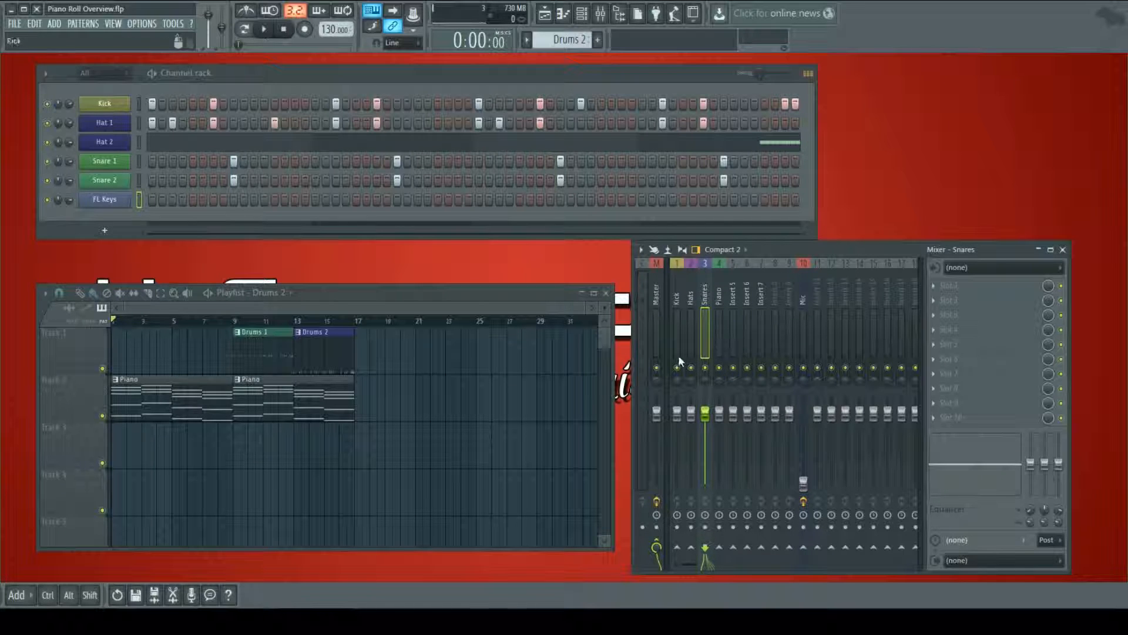
- Open the Snare 1 channel and play its sound repeatedly to check the signal on the Snares and Master meters
{"action": "left_click", "coordinate": [115, 161]}
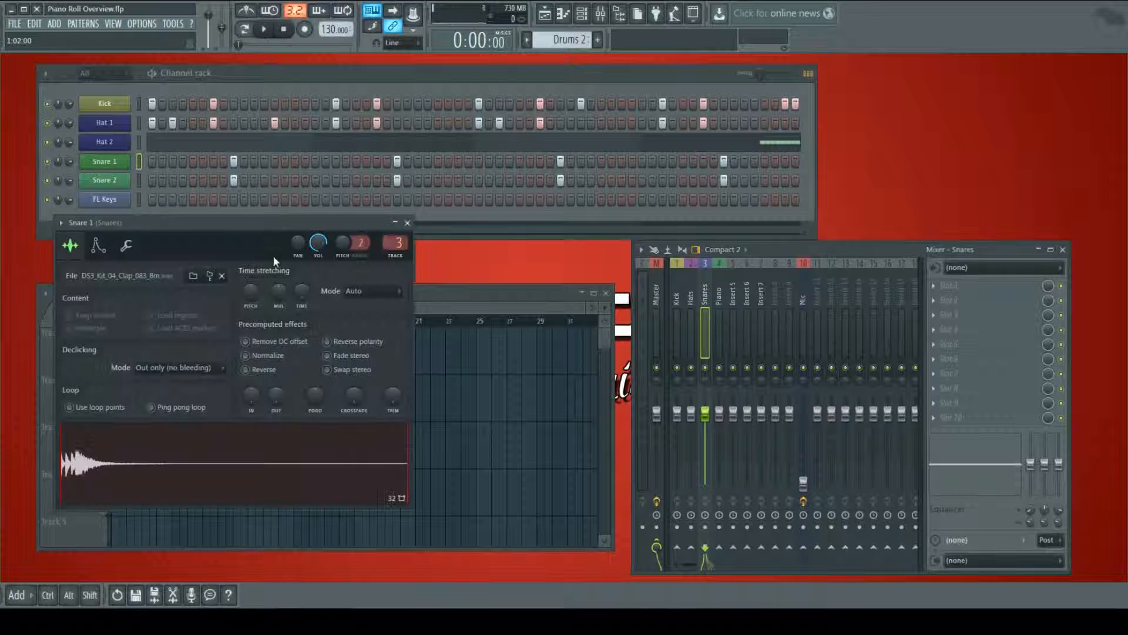
{"action": "key", "text": "q"}
{"action": "key", "text": "q"}
{"action": "key", "text": "q"}
{"action": "key", "text": "q"}
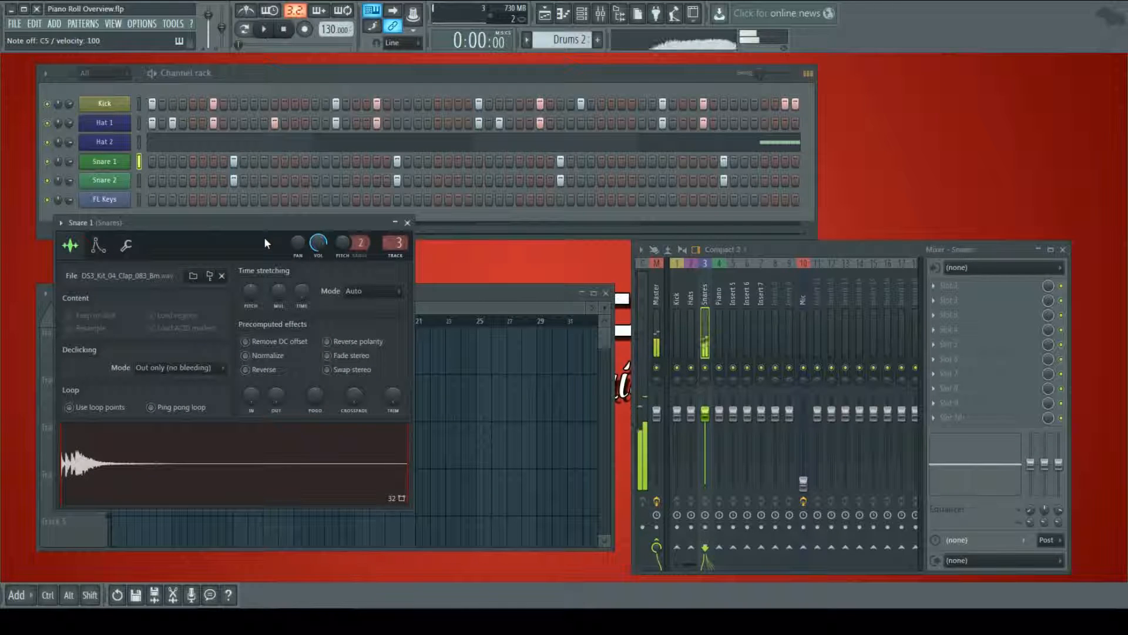
{"action": "key", "text": "q"}
{"action": "key", "text": "q"}
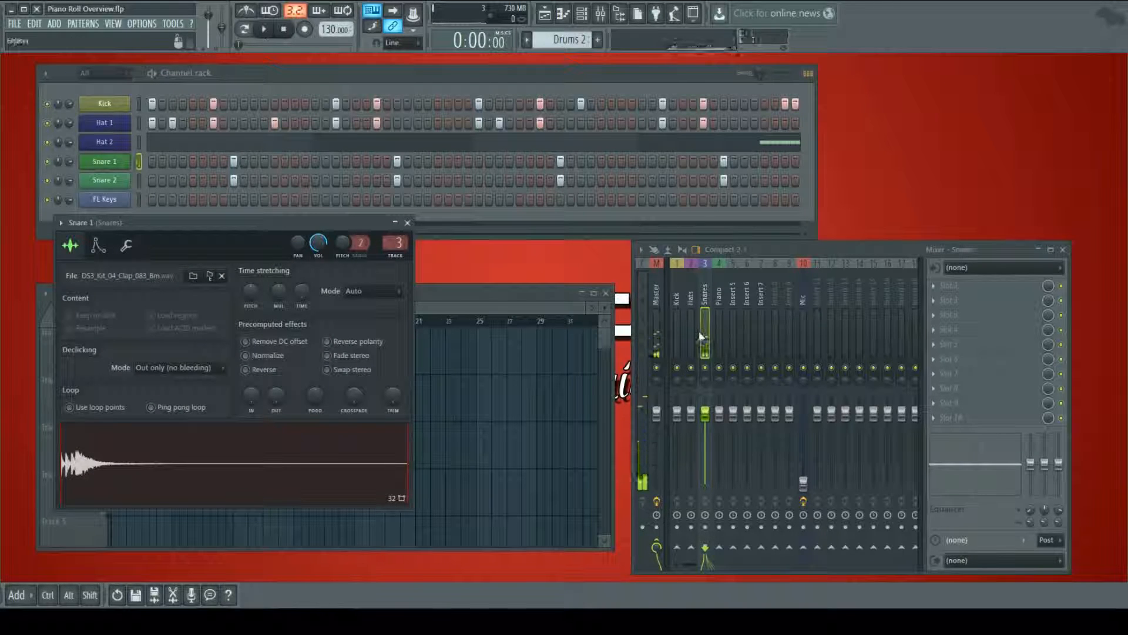
{"action": "key", "text": "q"}
{"action": "key", "text": "q"}
{"action": "key", "text": "q"}
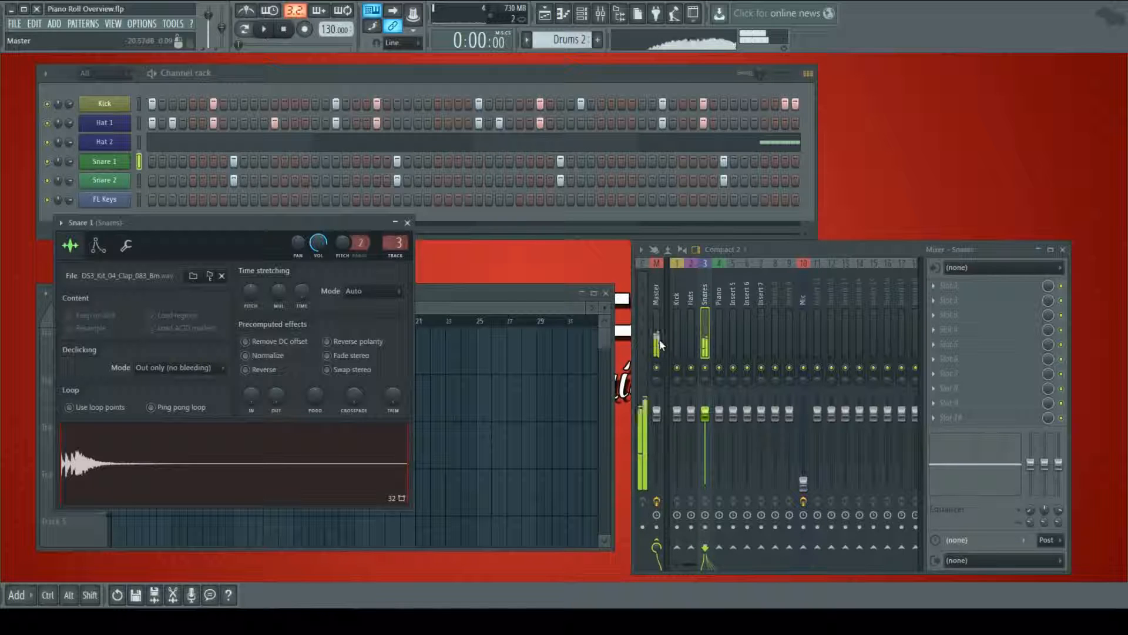
{"action": "key", "text": "q"}
{"action": "key", "text": "q"}
{"action": "key", "text": "q"}
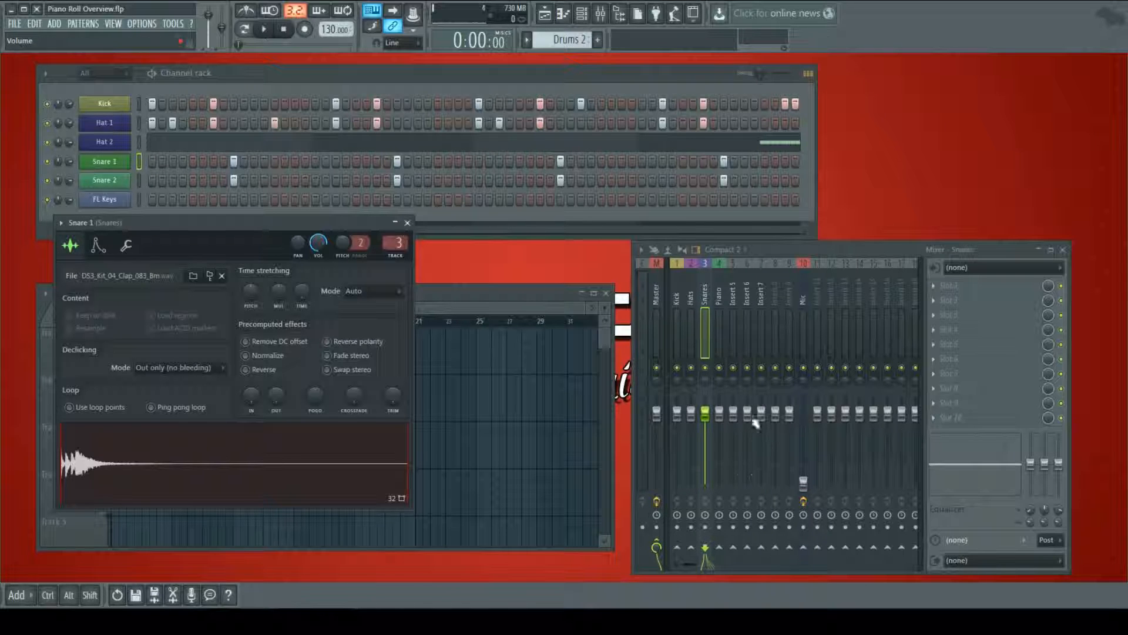
{"action": "key", "text": "q"}
{"action": "key", "text": "q"}
{"action": "key", "text": "q"}
{"action": "key", "text": "q"}
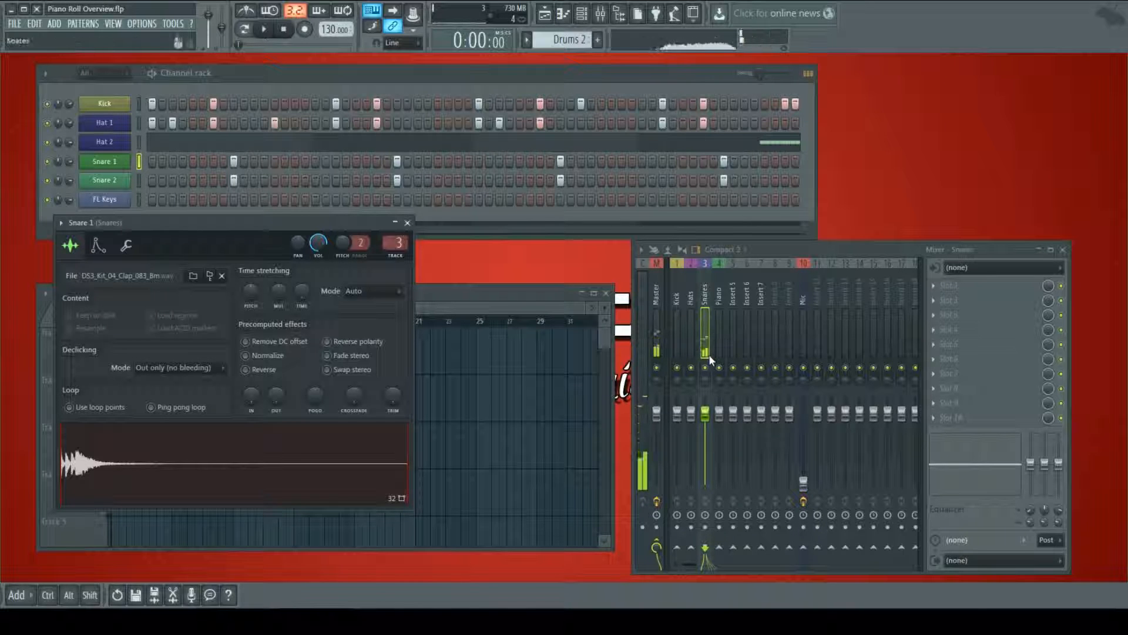
- Select the Master track and return to the Snares track while playing Snare 1 to compare their levels
{"action": "left_click", "coordinate": [659, 333]}
{"action": "key", "text": "q"}
{"action": "key", "text": "q"}
{"action": "key", "text": "q"}
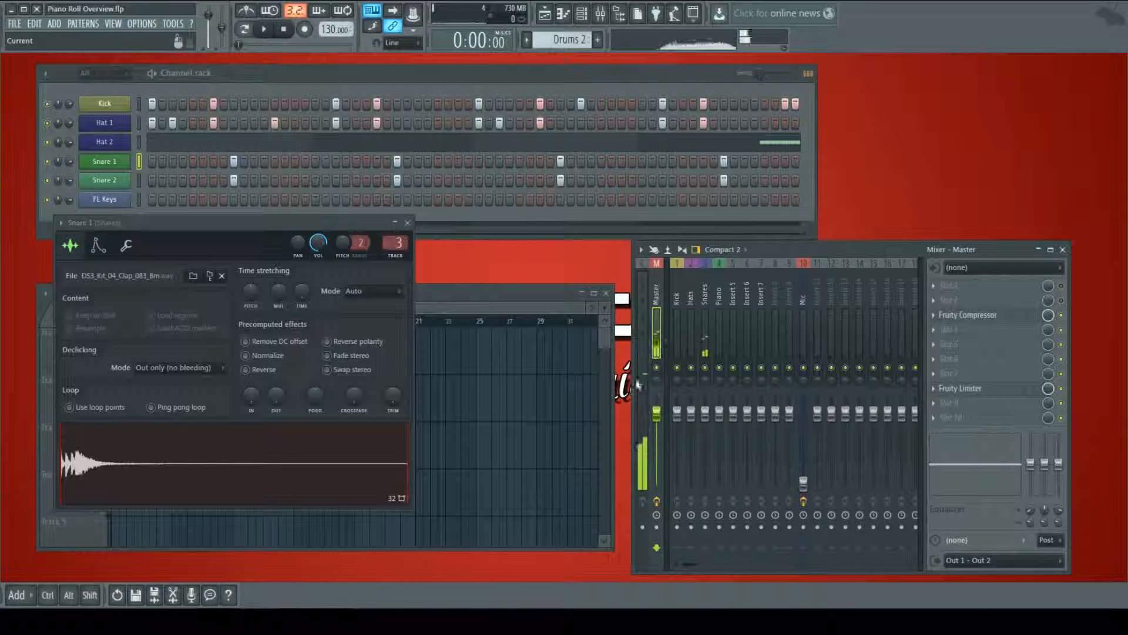
{"action": "left_click", "coordinate": [704, 355]}
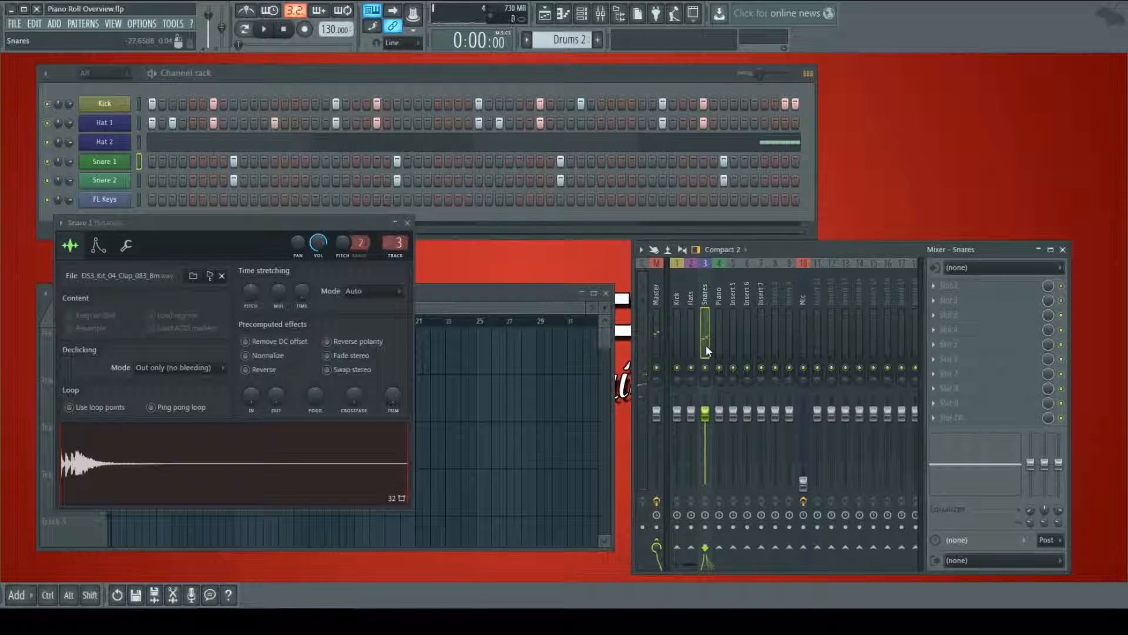
{"action": "key", "text": "q"}
{"action": "key", "text": "q"}
{"action": "key", "text": "q"}
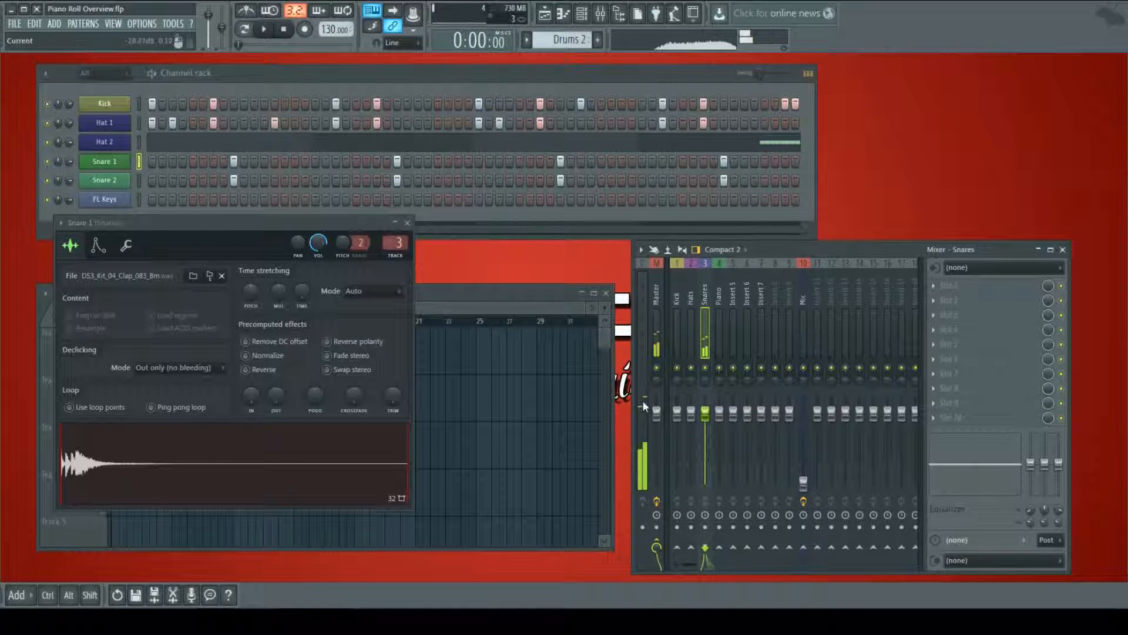
{"action": "key", "text": "q"}
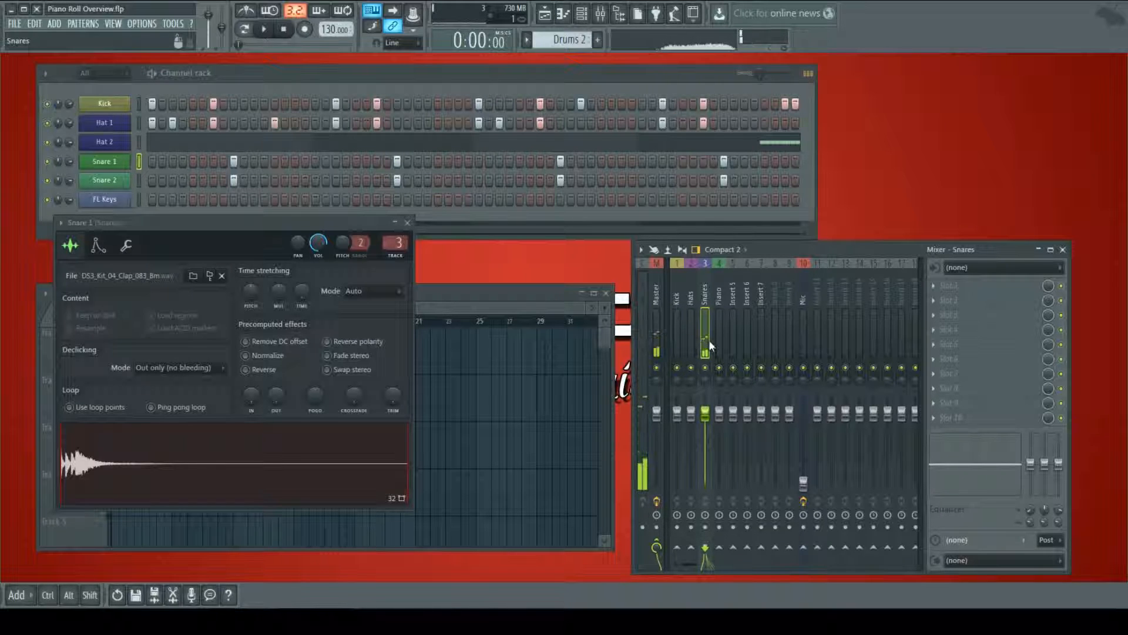
- Switch the mixer track meters to waveform display and play Snare 1 repeatedly to view its signal
{"action": "key", "text": "q"}
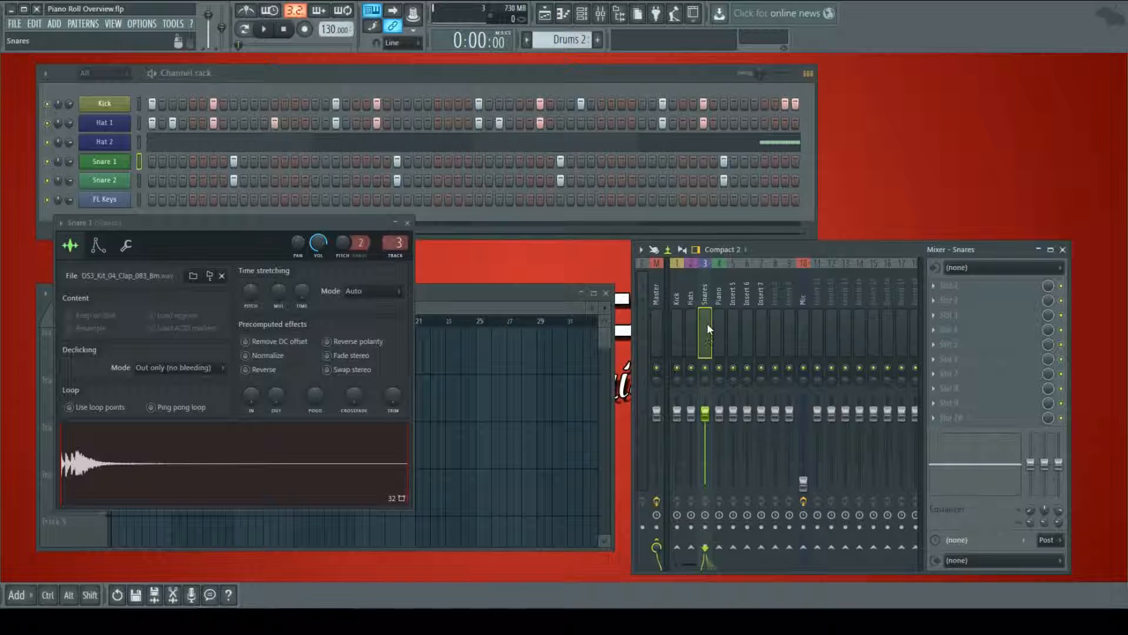
{"action": "key", "text": "q"}
{"action": "key", "text": "q"}
{"action": "key", "text": "q"}
{"action": "key", "text": "q"}
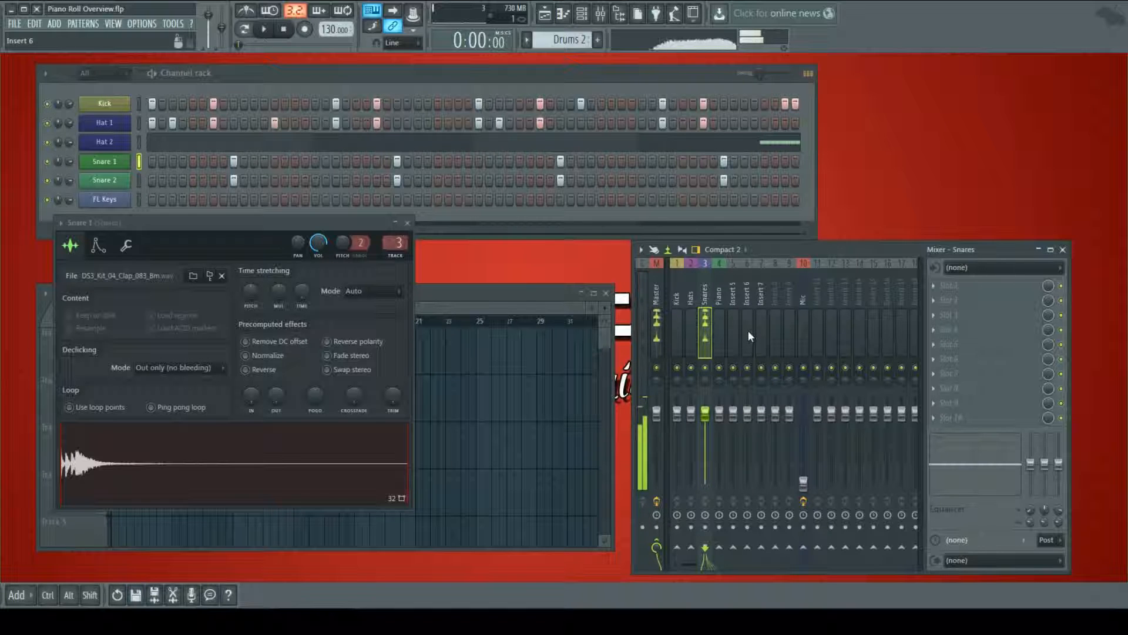
{"action": "key", "text": "q"}
{"action": "key", "text": "q"}
{"action": "key", "text": "q"}
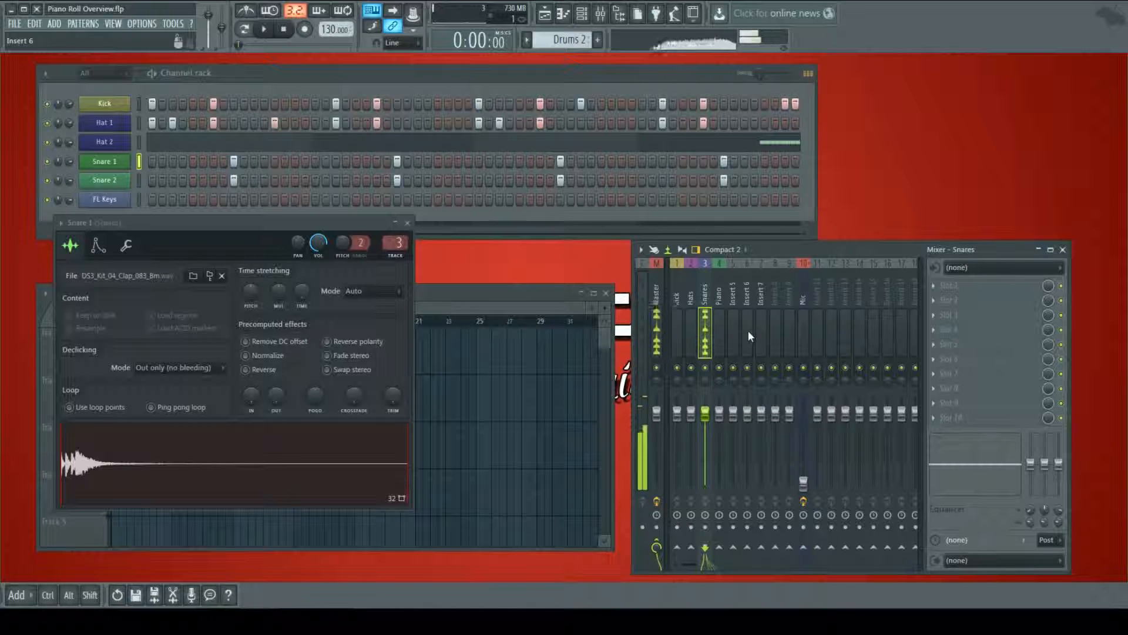
- Turn off the mixer's waveform display, then play Snare 1 to check the level meters and close its channel window
{"action": "key", "text": "q"}
{"action": "left_click", "coordinate": [668, 251]}
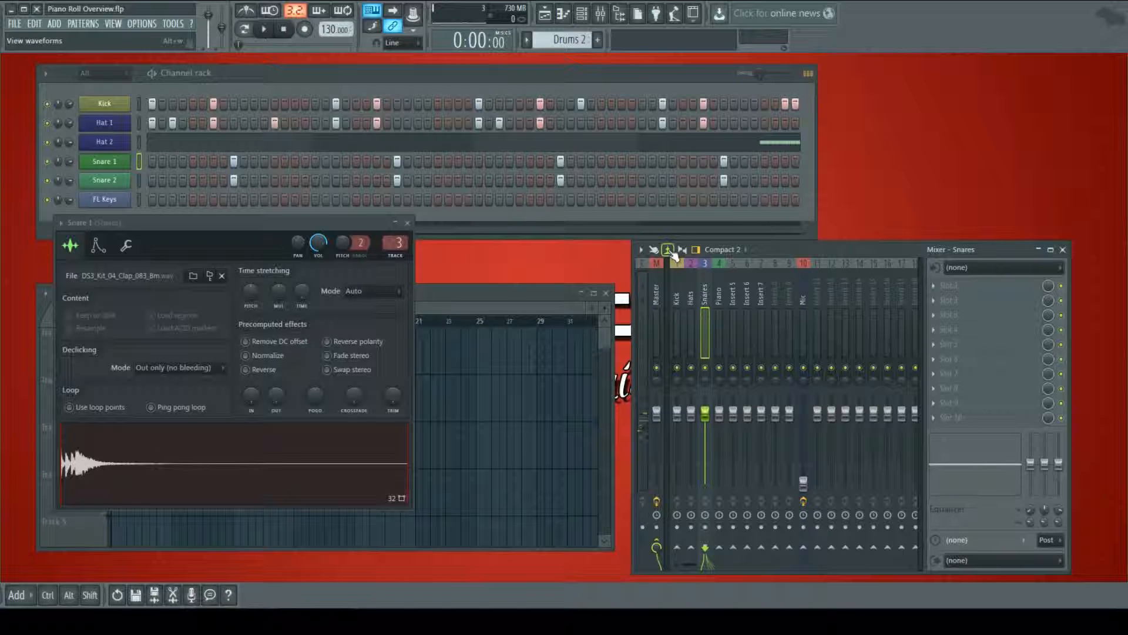
{"action": "key", "text": "q"}
{"action": "key", "text": "q"}
{"action": "left_click", "coordinate": [406, 223]}
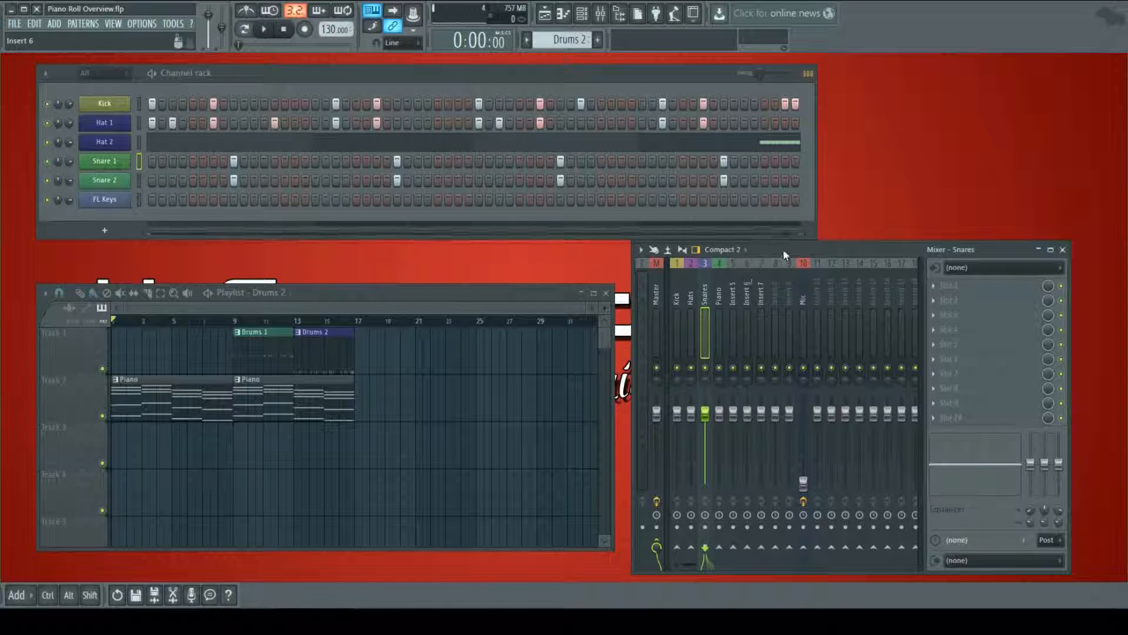
- Move the Mixer window over the Playlist's edge, then open the Snare 2 channel to check its track routing and close it
{"action": "left_click_drag", "start_coordinate": [785, 255], "coordinate": [763, 262]}
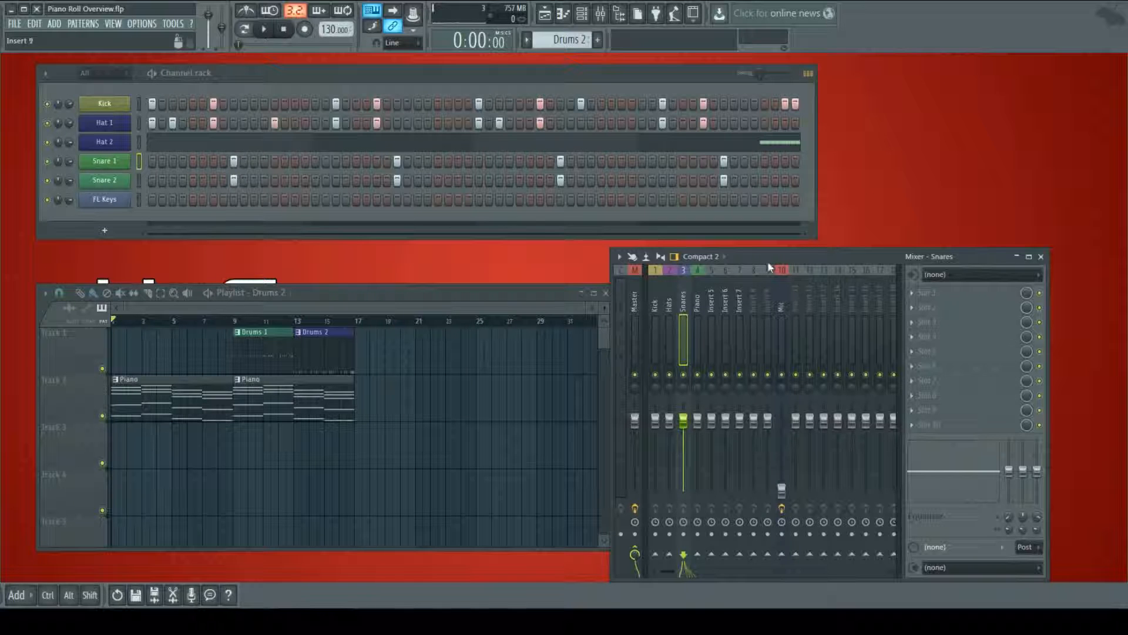
{"action": "left_click_drag", "start_coordinate": [767, 261], "coordinate": [568, 254]}
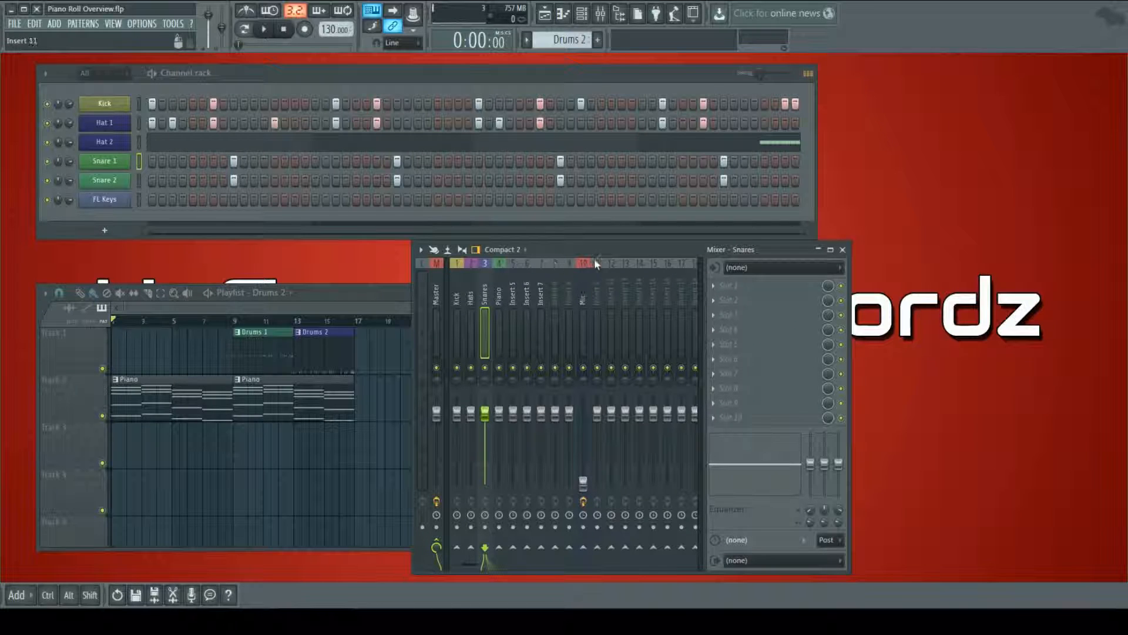
{"action": "left_click", "coordinate": [122, 184]}
{"action": "left_click_drag", "start_coordinate": [364, 262], "coordinate": [290, 261]}
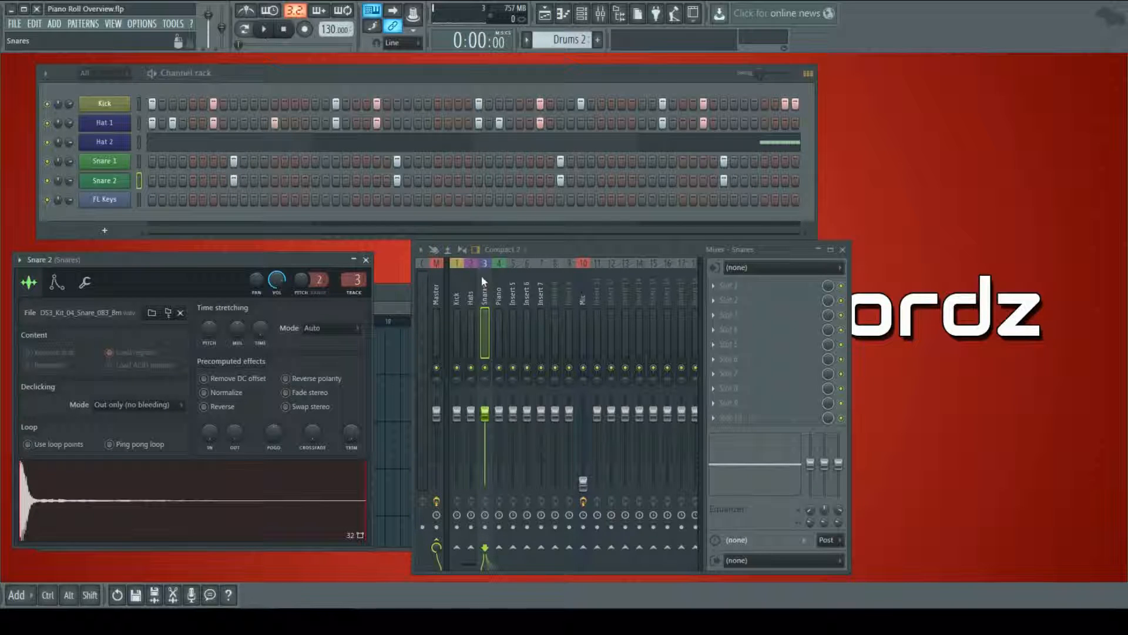
{"action": "left_click", "coordinate": [365, 259]}
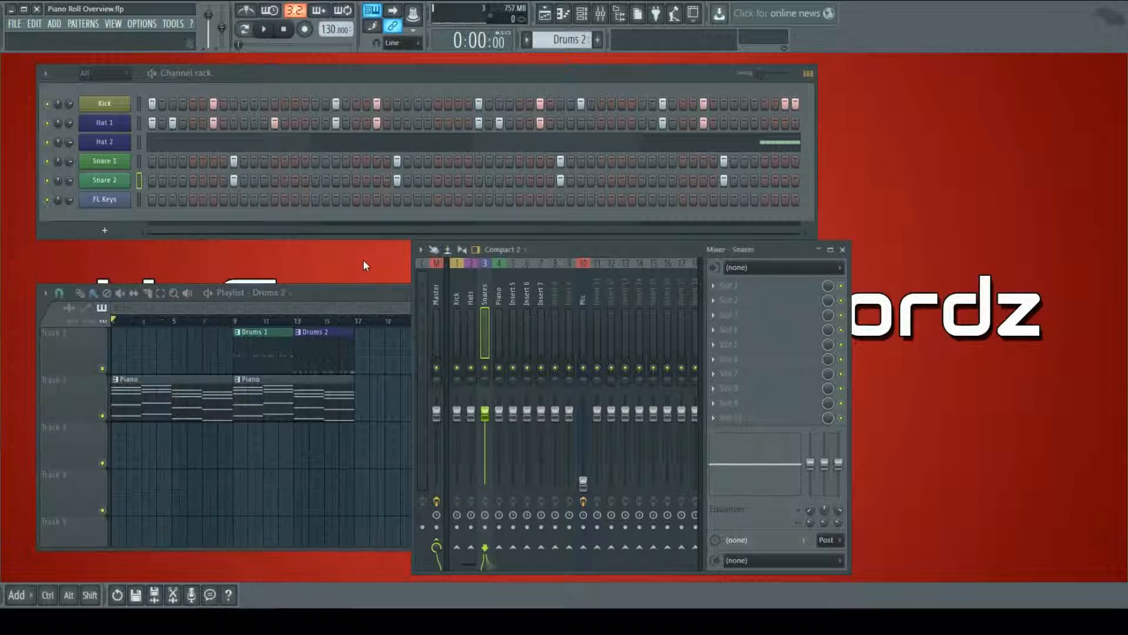
- Mute and unmute the Snares mixer track, then solo it and restore all the other tracks
{"action": "left_click", "coordinate": [487, 370]}
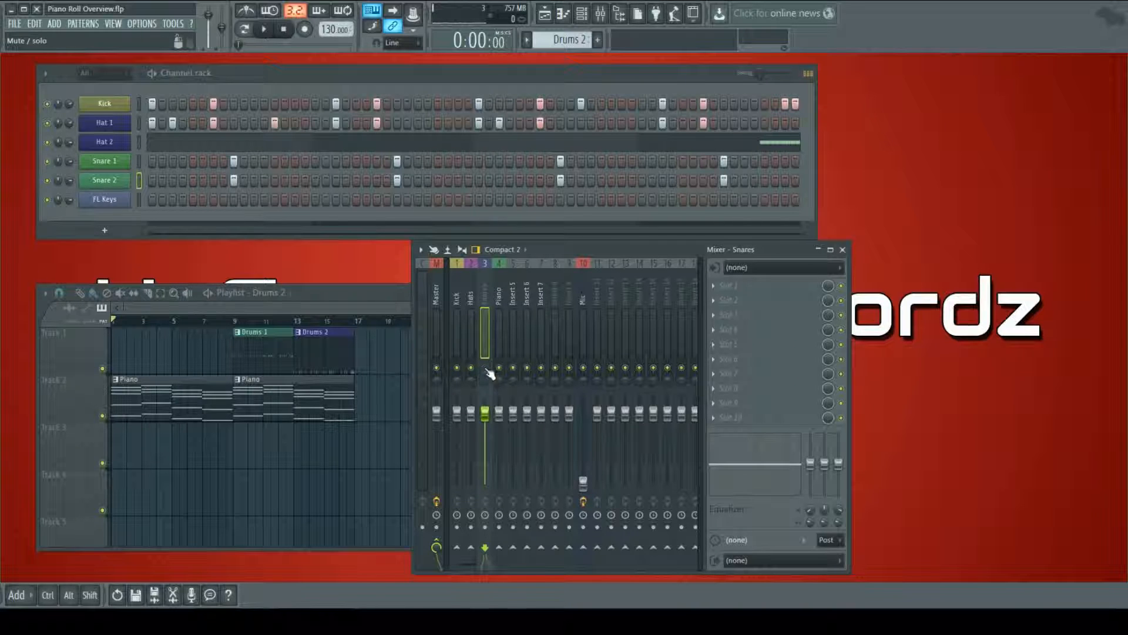
{"action": "left_click", "coordinate": [487, 370]}
{"action": "left_click", "coordinate": [487, 370], "text": "ctrl"}
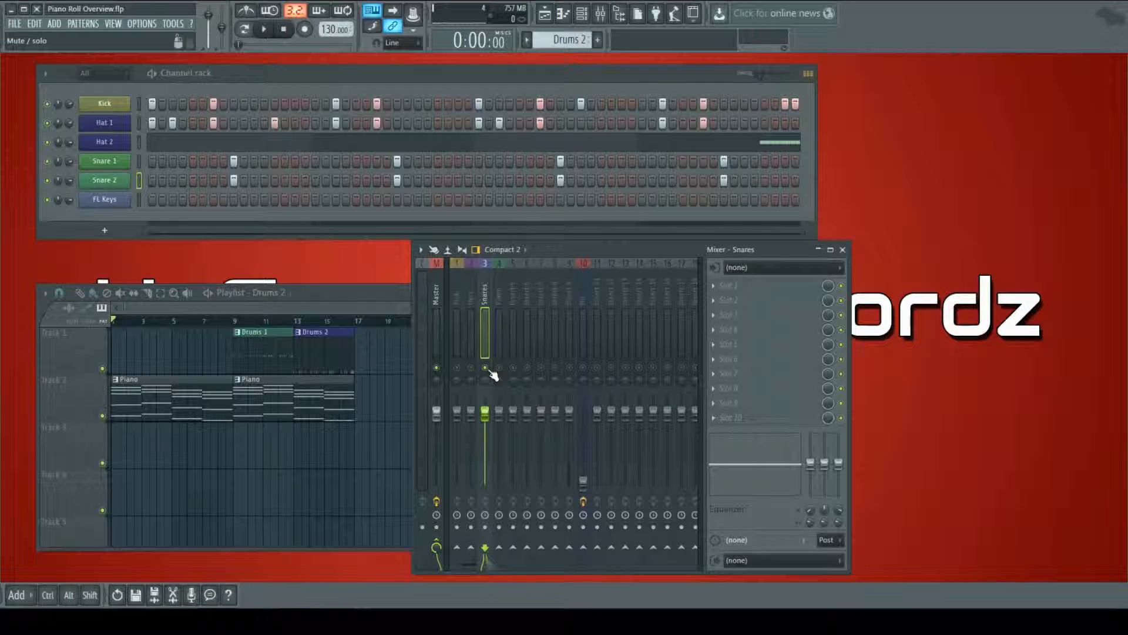
{"action": "left_click", "coordinate": [487, 369], "text": "ctrl"}
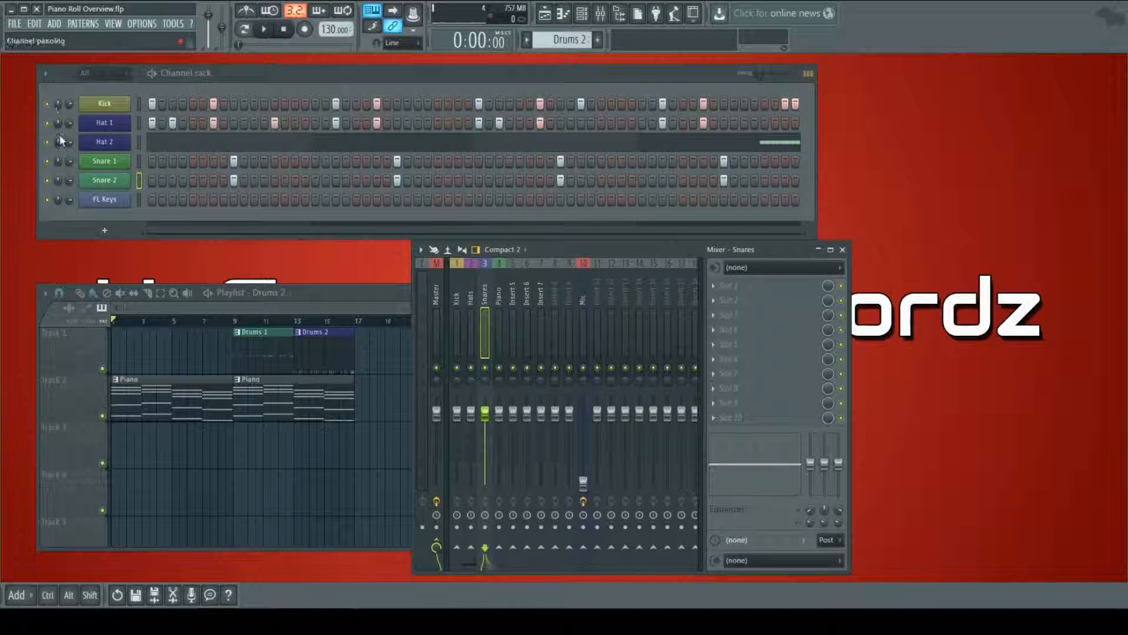
- Solo Track 1 in the Playlist, restore the other Playlist tracks, and return to the Mixer
{"action": "key", "text": "ctrl"}
{"action": "left_click", "coordinate": [103, 370], "text": "ctrl"}
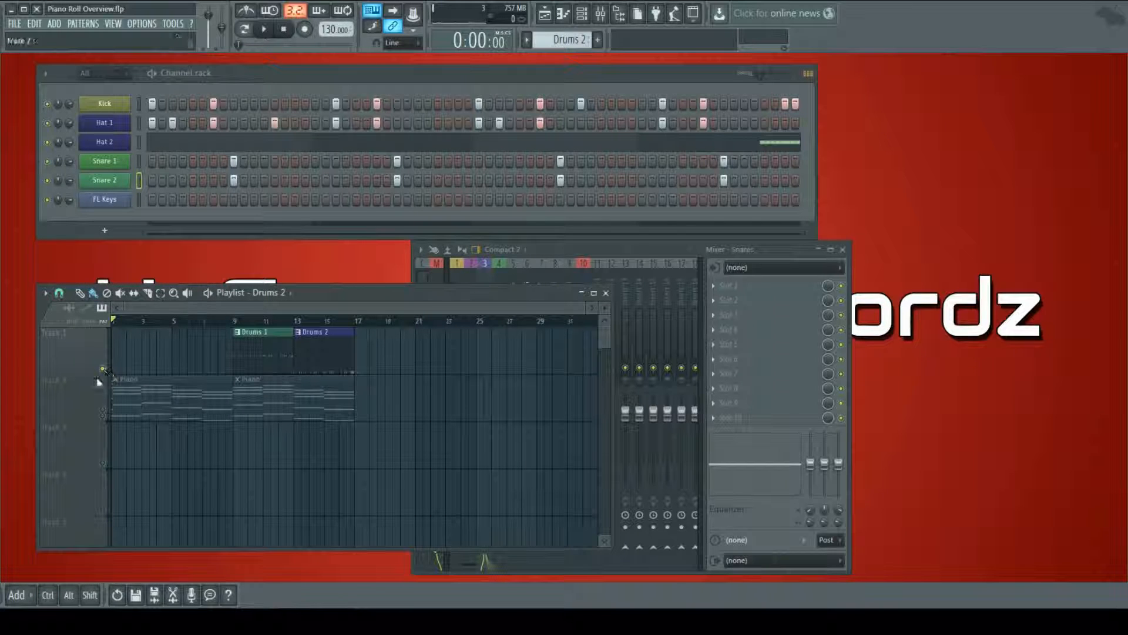
{"action": "left_click", "coordinate": [103, 370], "text": "ctrl"}
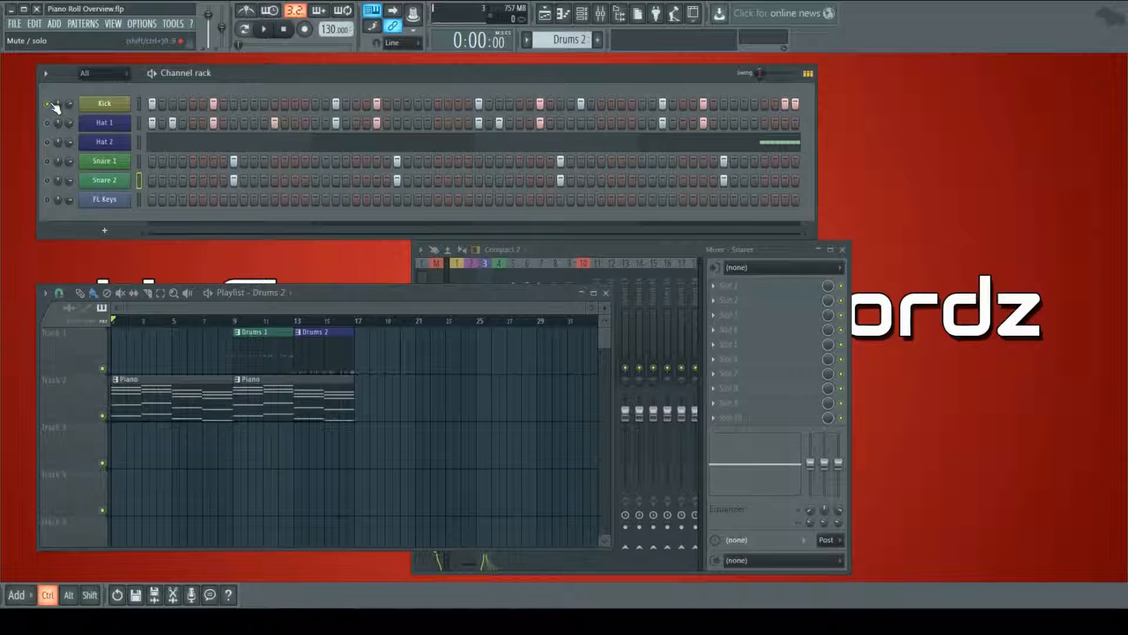
{"action": "left_click", "coordinate": [632, 248]}
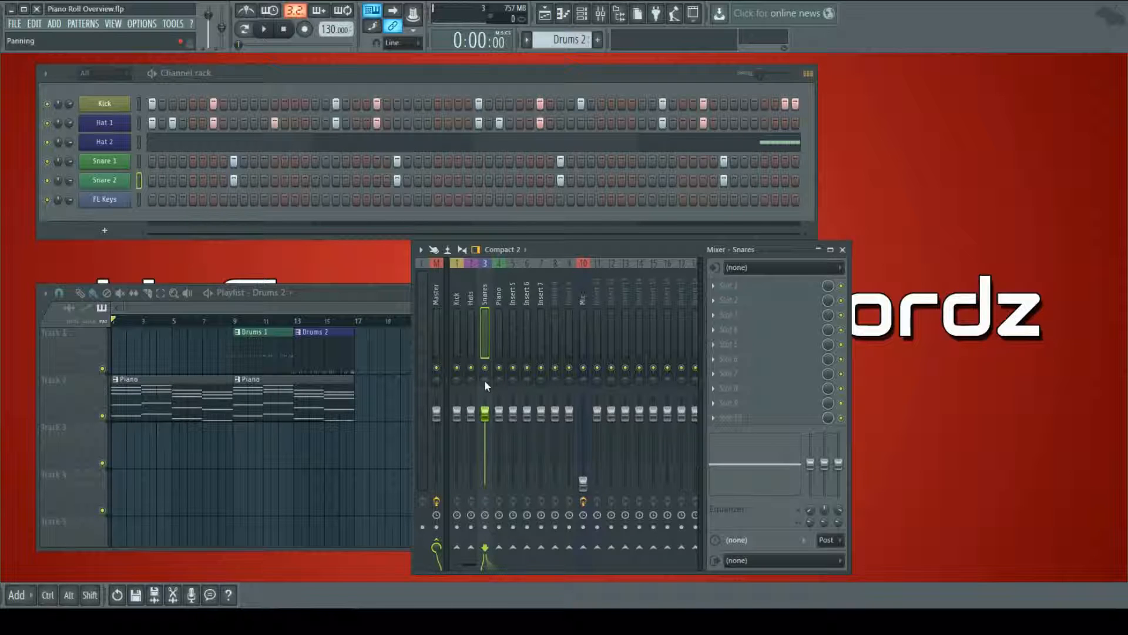
- Try the Snares track's panning and volume controls, leaving both at their original settings
{"action": "left_click_drag", "start_coordinate": [483, 380], "coordinate": [483, 388]}
{"action": "left_click_drag", "start_coordinate": [485, 379], "coordinate": [484, 364]}
{"action": "left_click_drag", "start_coordinate": [473, 388], "coordinate": [475, 415]}
{"action": "left_click_drag", "start_coordinate": [536, 250], "coordinate": [570, 252]}
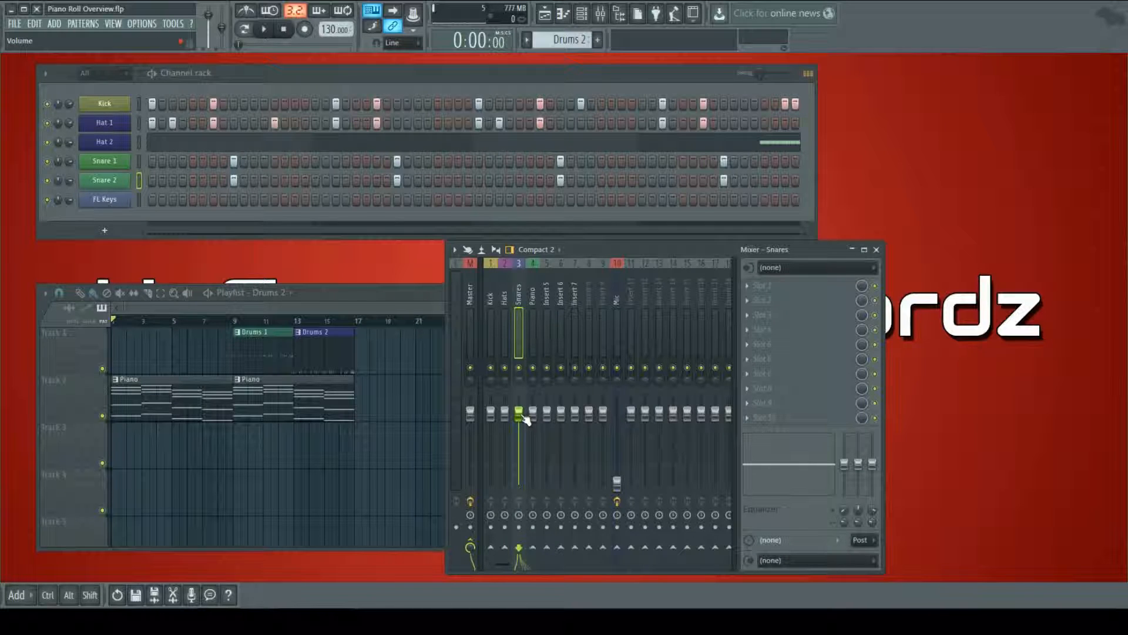
{"action": "mouse_move", "coordinate": [518, 413]}
{"action": "left_mouse_down"}
{"action": "mouse_move", "coordinate": [518, 465]}
{"action": "mouse_move", "coordinate": [519, 394]}
{"action": "mouse_move", "coordinate": [518, 483]}
{"action": "mouse_move", "coordinate": [518, 413]}
{"action": "left_mouse_up"}
- Toggle the Snares track's recording arm switch on and off, and move the Mixer window farther off the Playlist
{"action": "left_click", "coordinate": [521, 527]}
{"action": "left_click", "coordinate": [522, 528]}
{"action": "left_click_drag", "start_coordinate": [735, 249], "coordinate": [852, 257]}
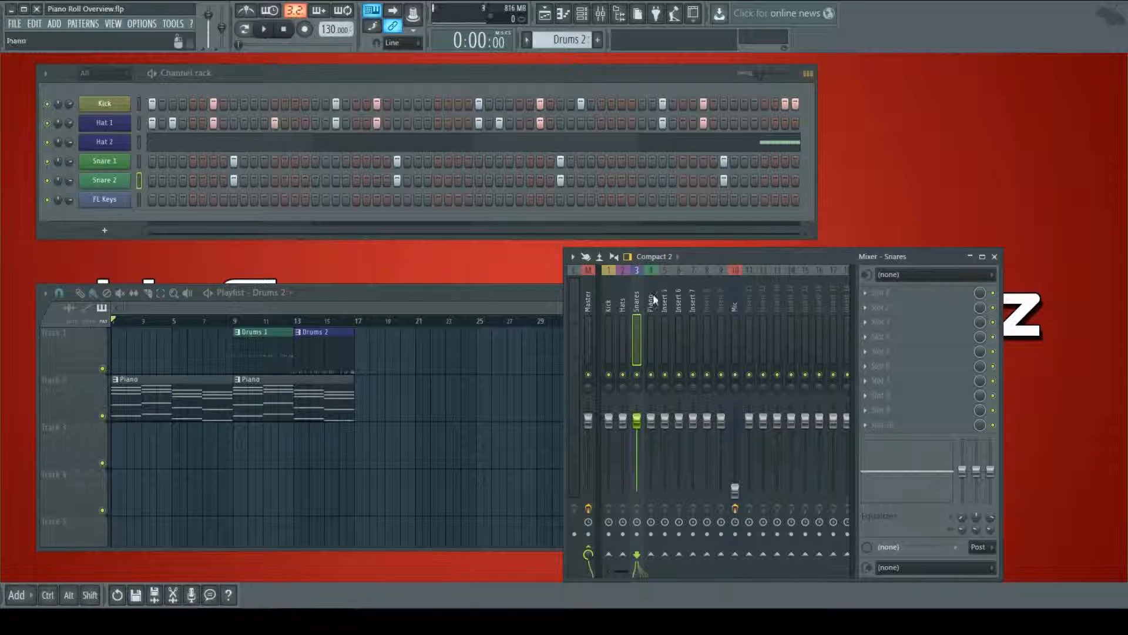
{"action": "left_click_drag", "start_coordinate": [921, 259], "coordinate": [876, 258]}
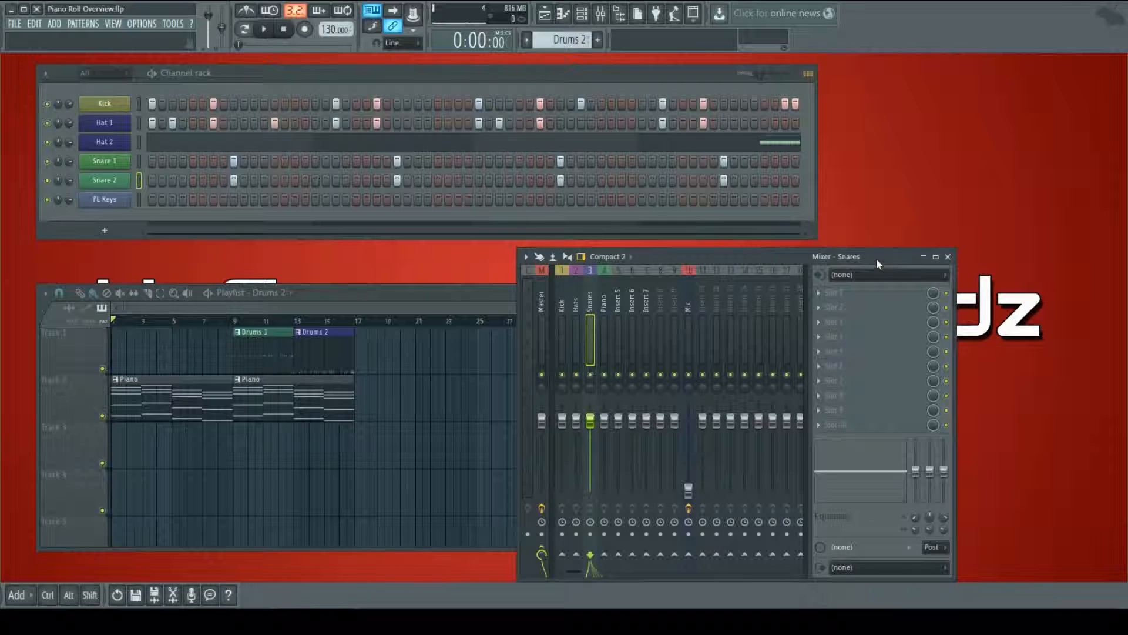
- Review the audio input source choices for the Snares track and the Mic track, leaving both inputs as they are
{"action": "left_click", "coordinate": [862, 273]}
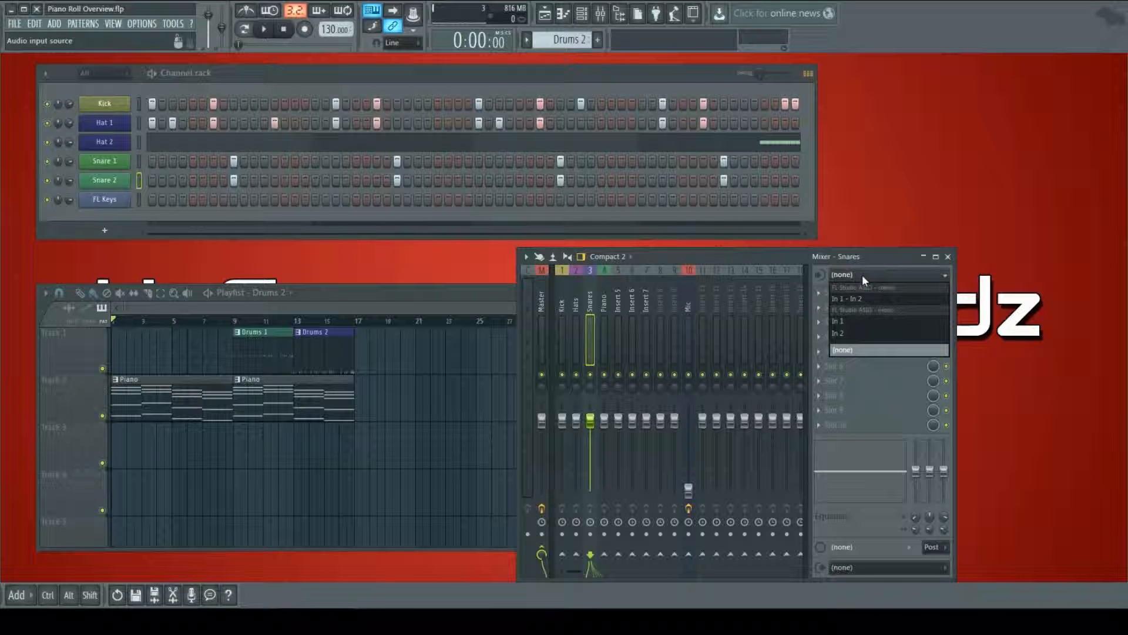
{"action": "left_click", "coordinate": [862, 274]}
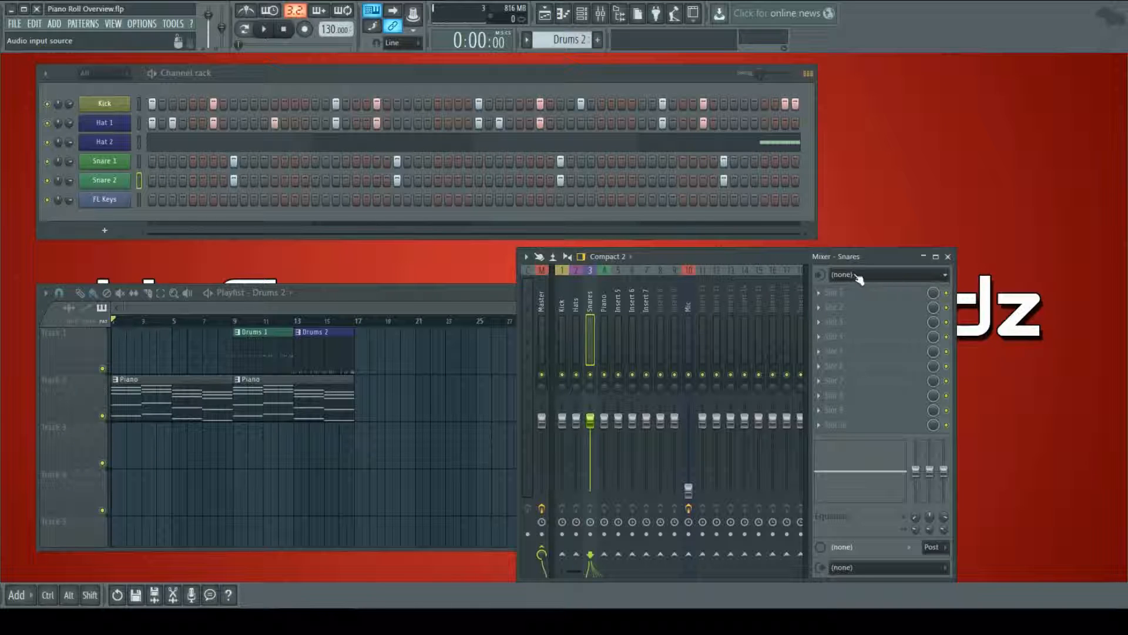
{"action": "left_click", "coordinate": [864, 275]}
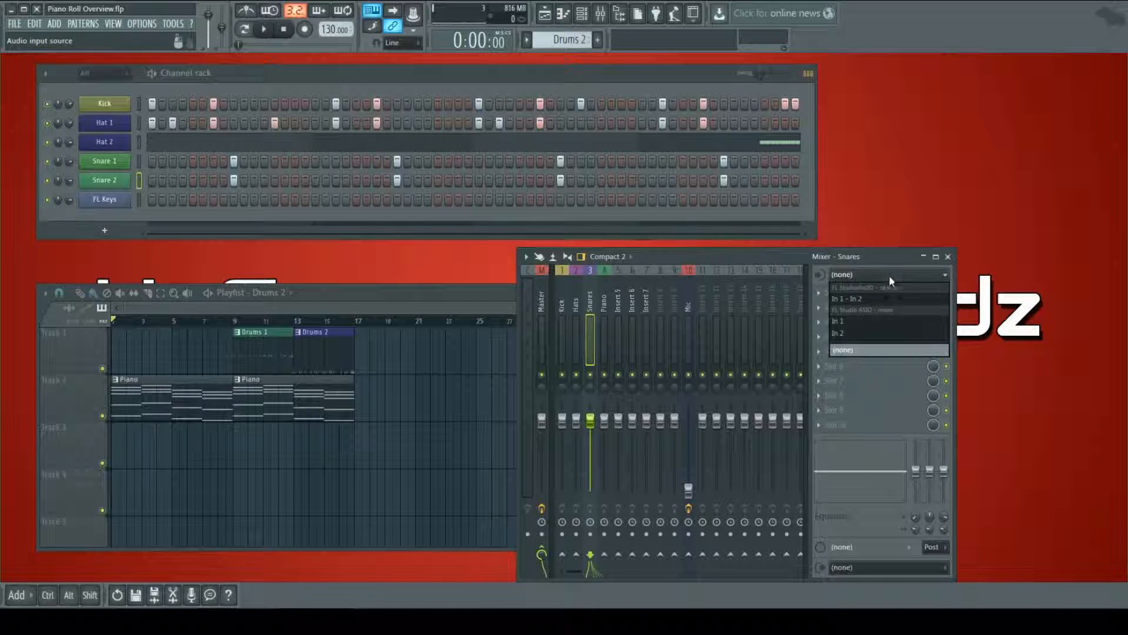
{"action": "left_click", "coordinate": [889, 274]}
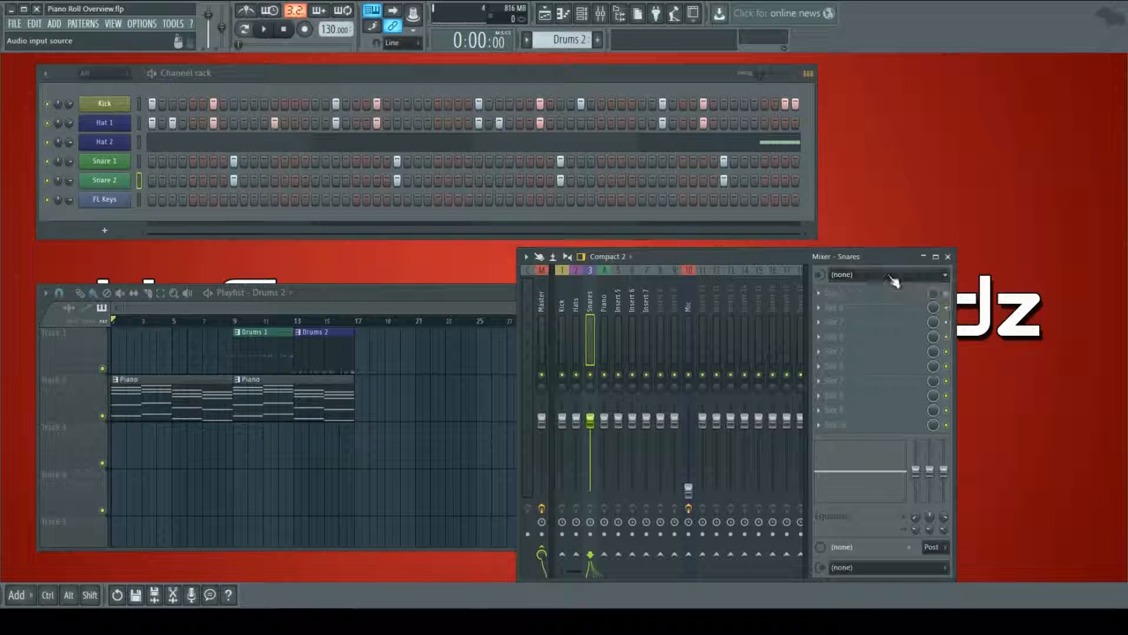
{"action": "left_click", "coordinate": [685, 288]}
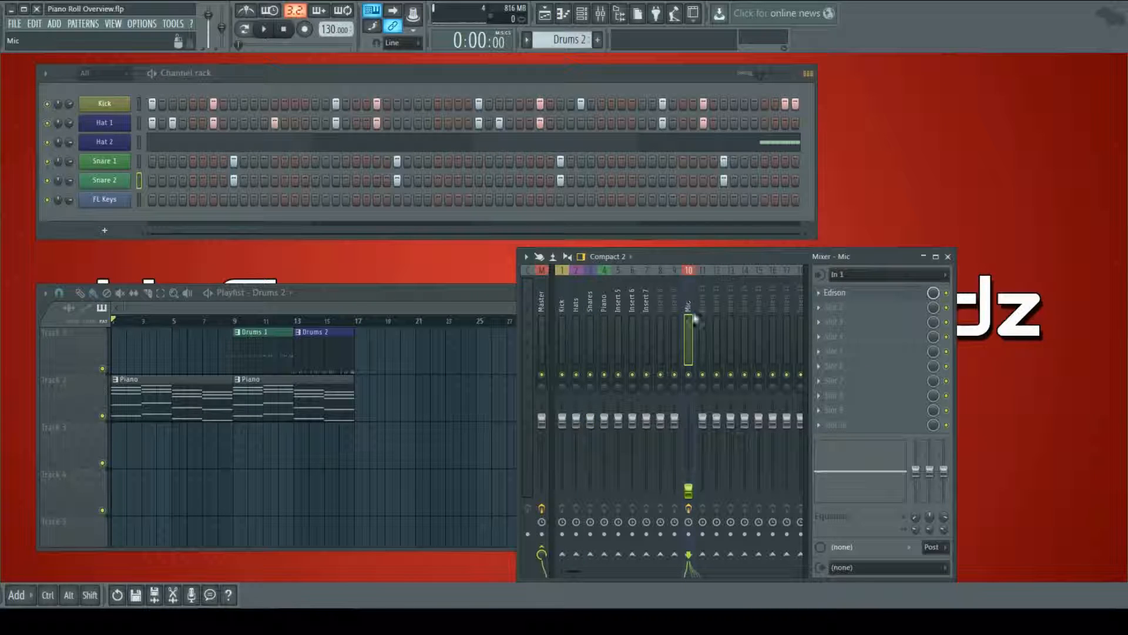
{"action": "left_click", "coordinate": [857, 275]}
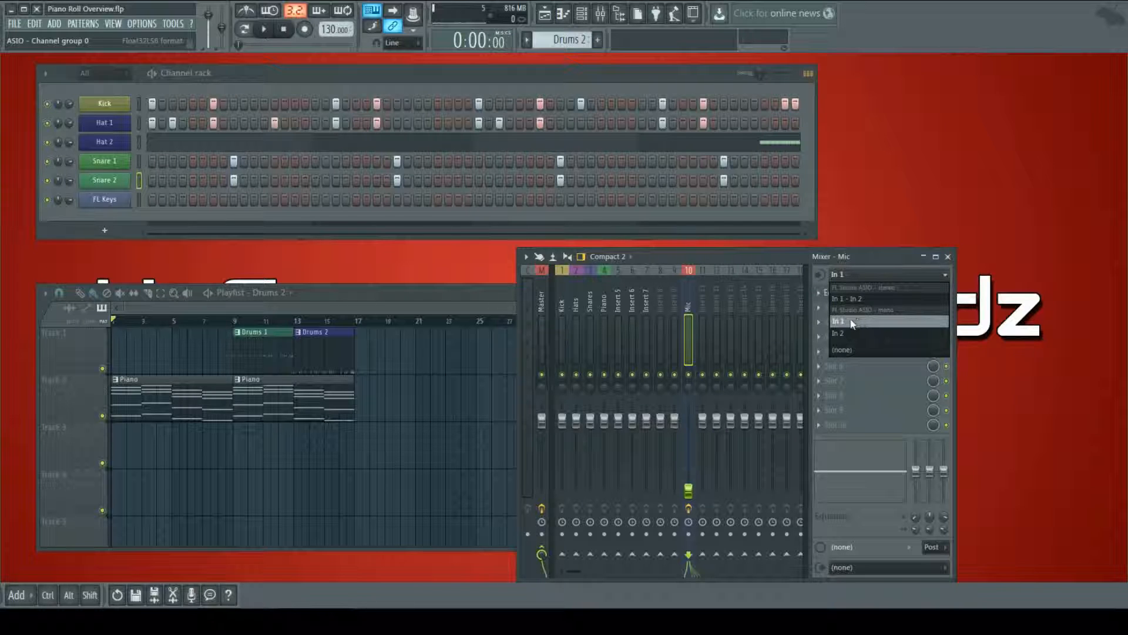
{"action": "left_click", "coordinate": [864, 276]}
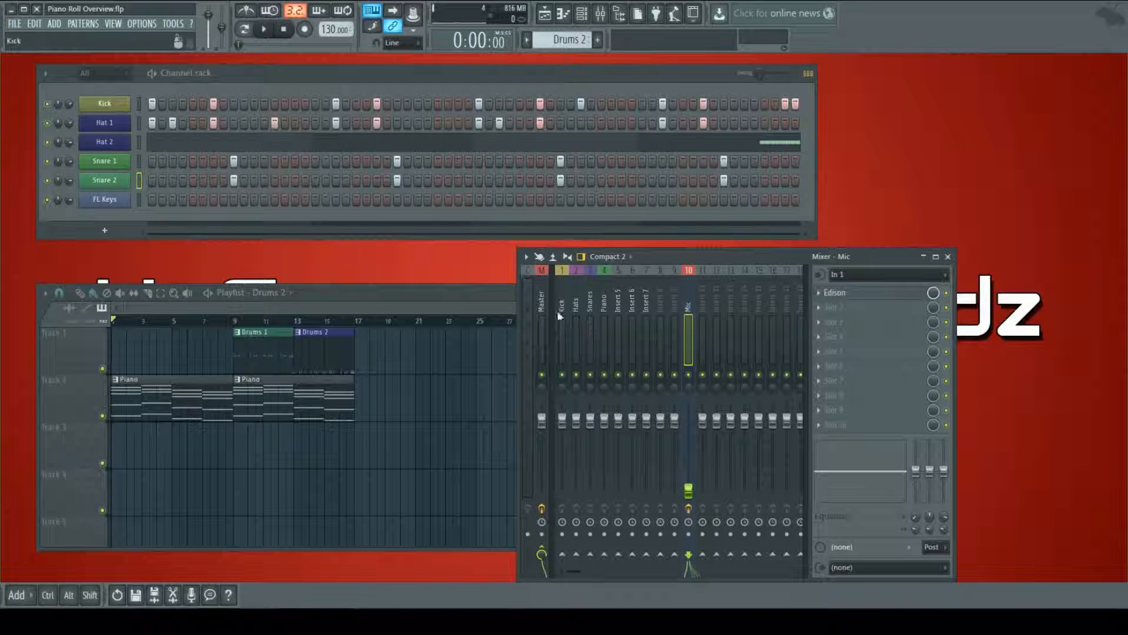
- Select the Master, Mic and Kick tracks in turn to compare the contents of their effect slots
{"action": "left_click", "coordinate": [542, 297]}
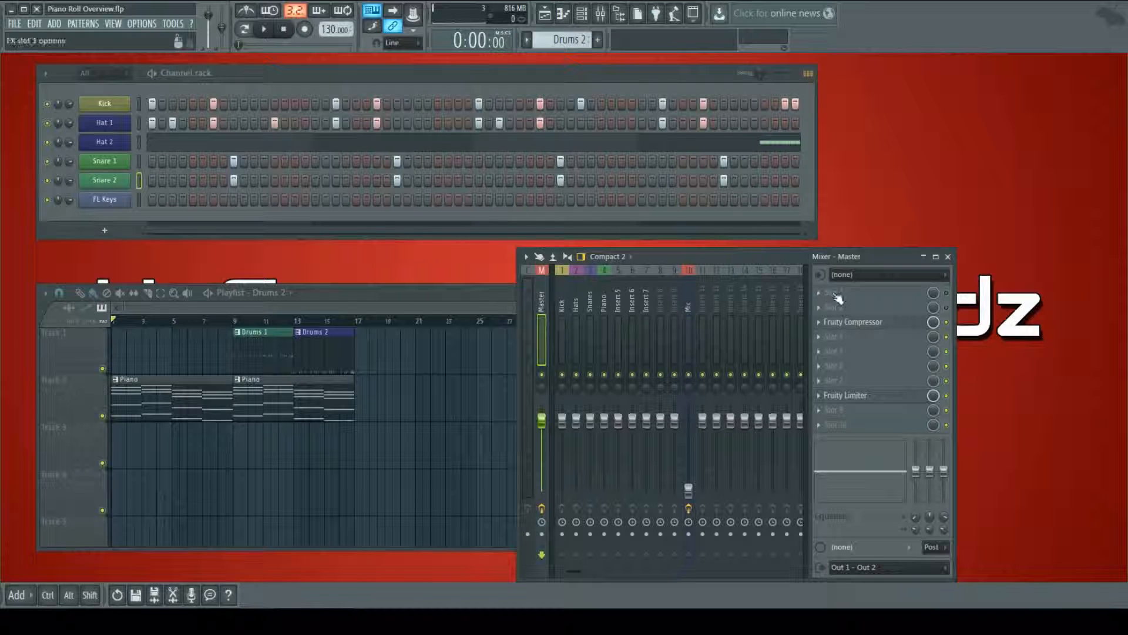
{"action": "left_click", "coordinate": [687, 294]}
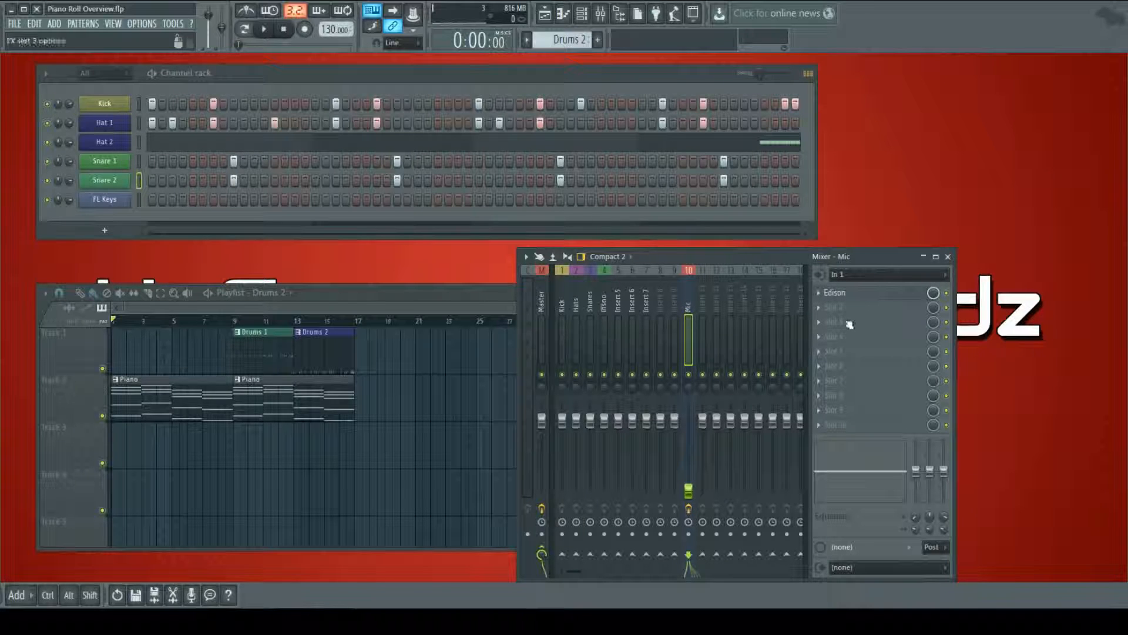
{"action": "left_click", "coordinate": [560, 294]}
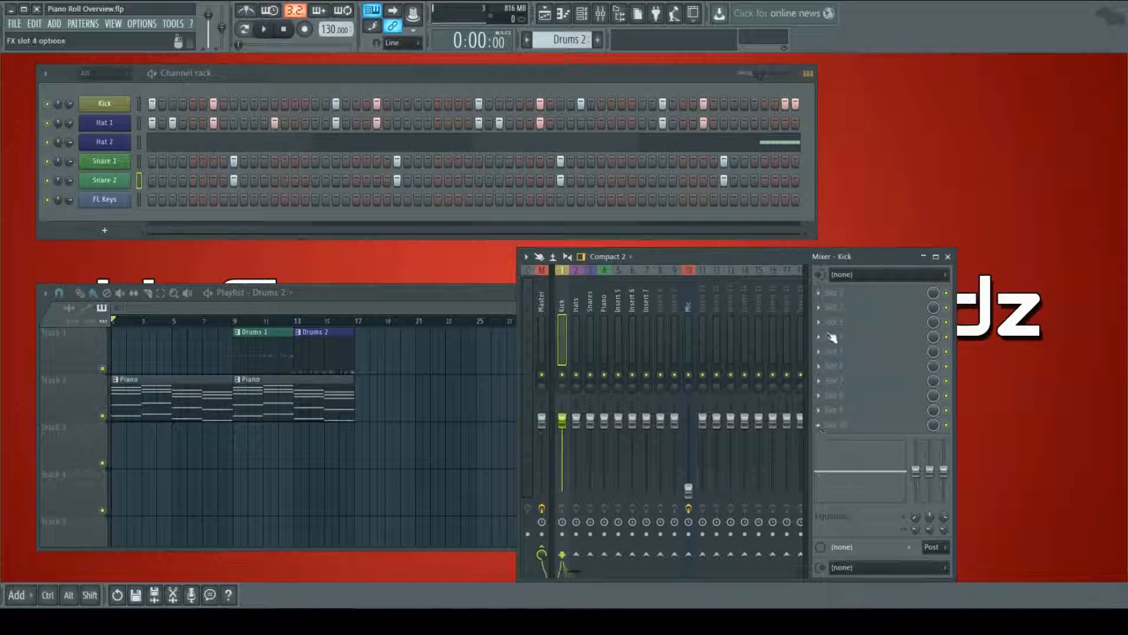
- Go back and forth through the Hats, Snares, Piano and Insert 5 tracks, ending on Kick, to view each one's effect slots
{"action": "left_click", "coordinate": [576, 307]}
{"action": "left_click", "coordinate": [589, 304]}
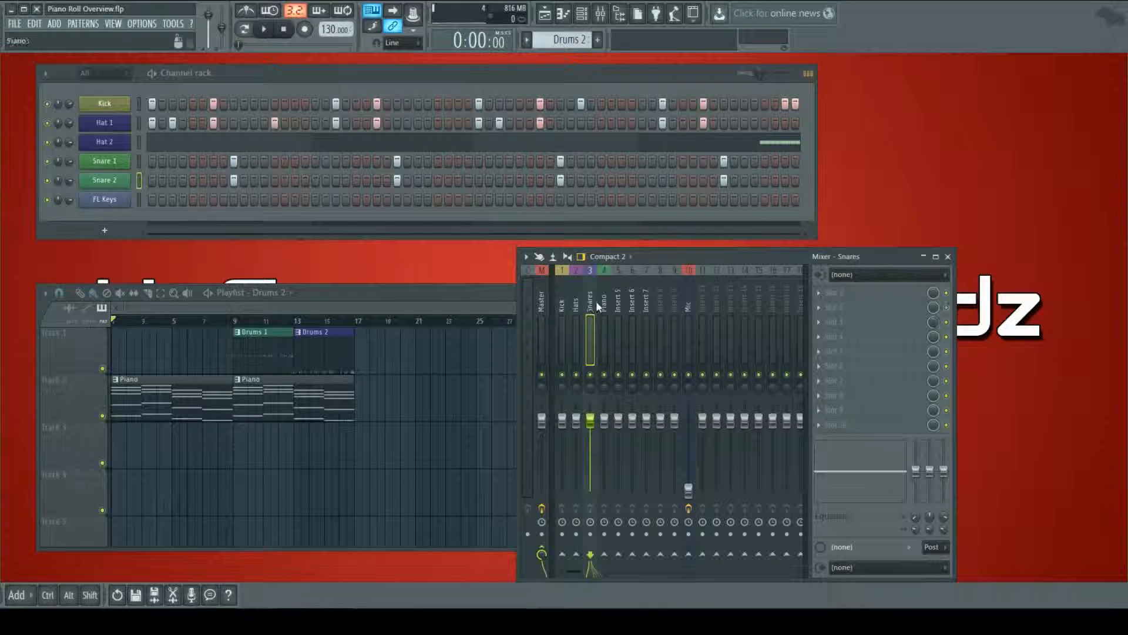
{"action": "left_click", "coordinate": [622, 299]}
{"action": "left_click", "coordinate": [604, 302]}
{"action": "left_click", "coordinate": [590, 304]}
{"action": "left_click", "coordinate": [577, 301]}
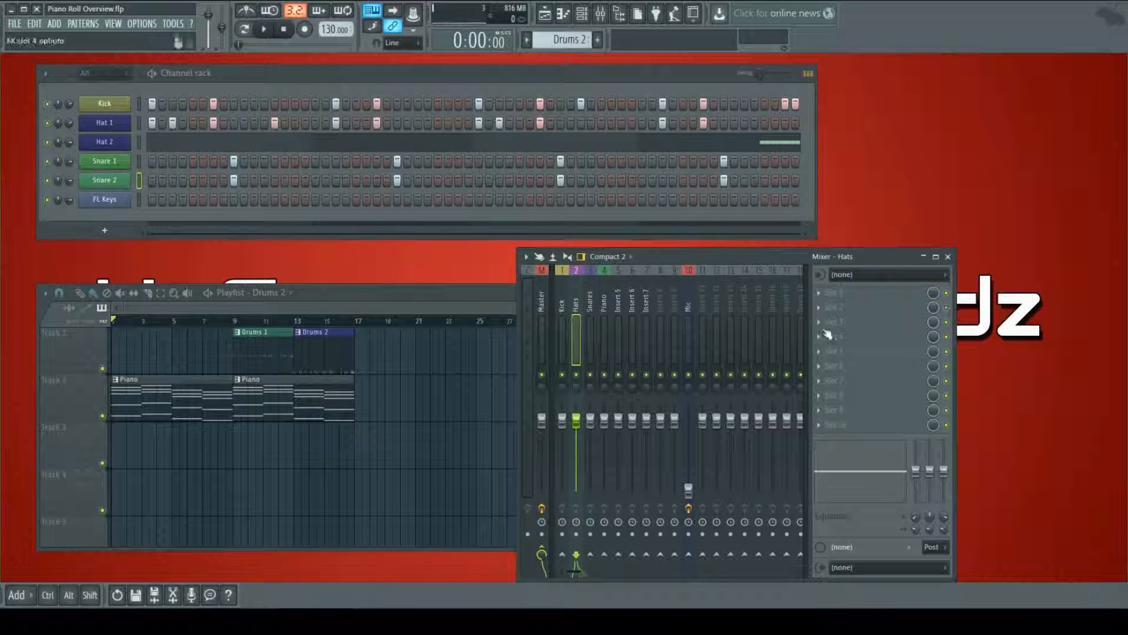
{"action": "left_click", "coordinate": [567, 293]}
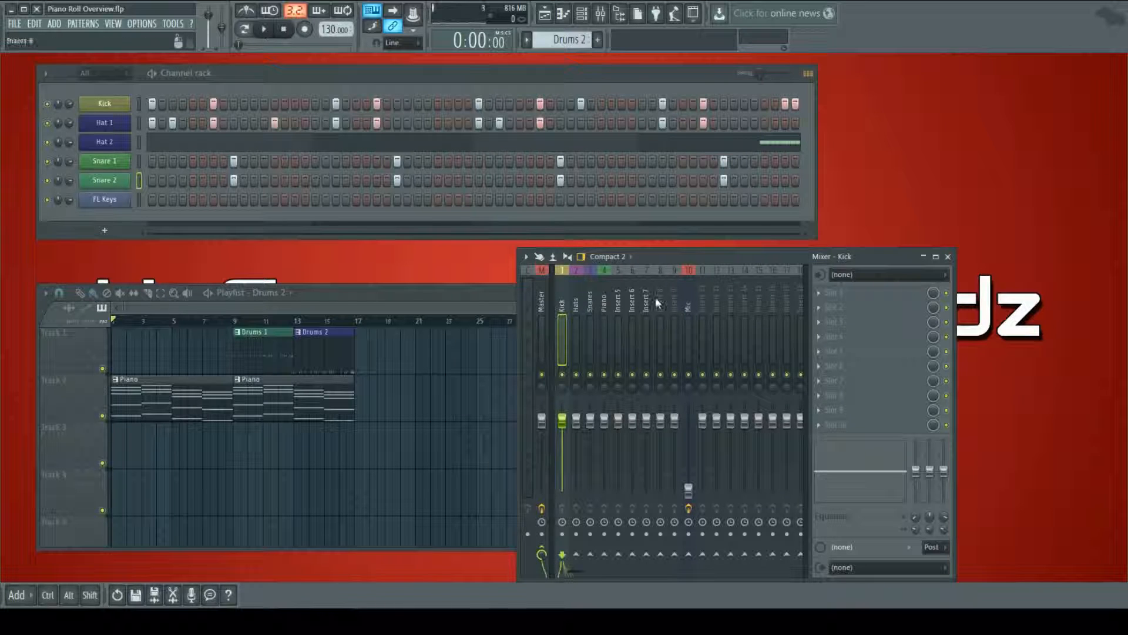
{"action": "left_click", "coordinate": [604, 308]}
{"action": "left_click", "coordinate": [575, 313]}
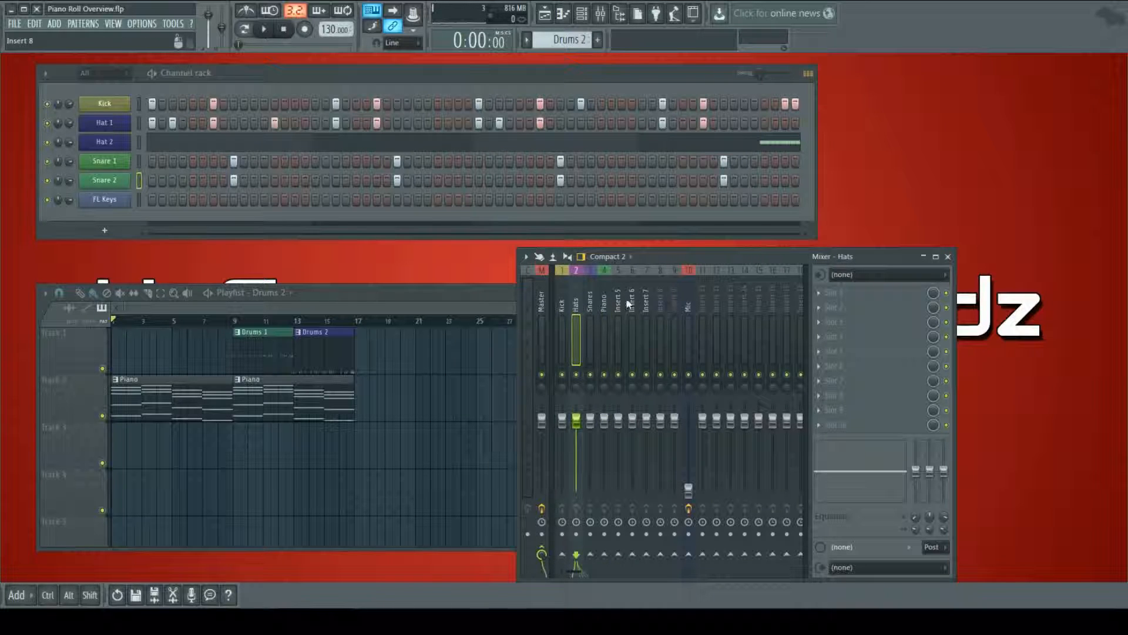
{"action": "left_click", "coordinate": [566, 296]}
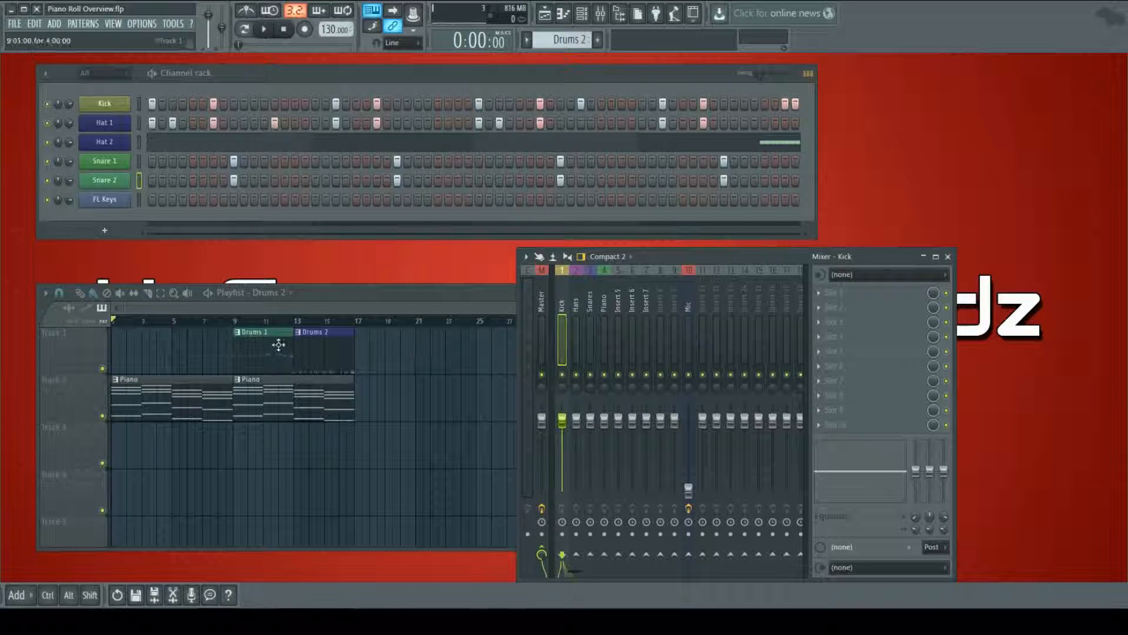
- Play the song from bar 9, where Drums 1 starts, and move the Mixer clear of the Playlist to watch the track meters
{"action": "left_click", "coordinate": [234, 320]}
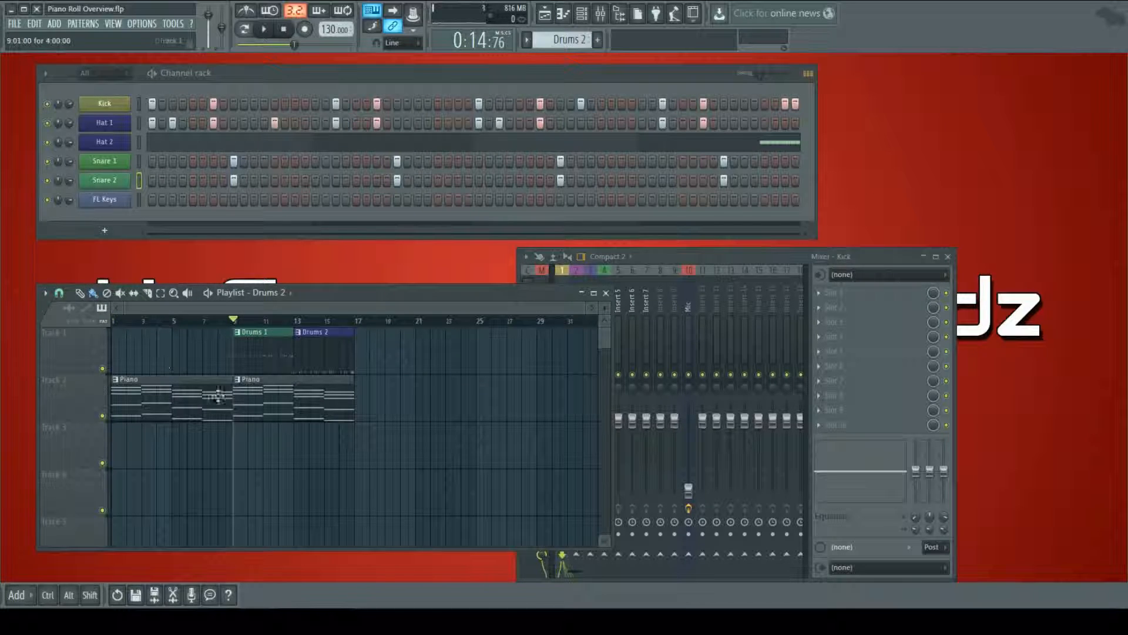
{"action": "key", "text": "space"}
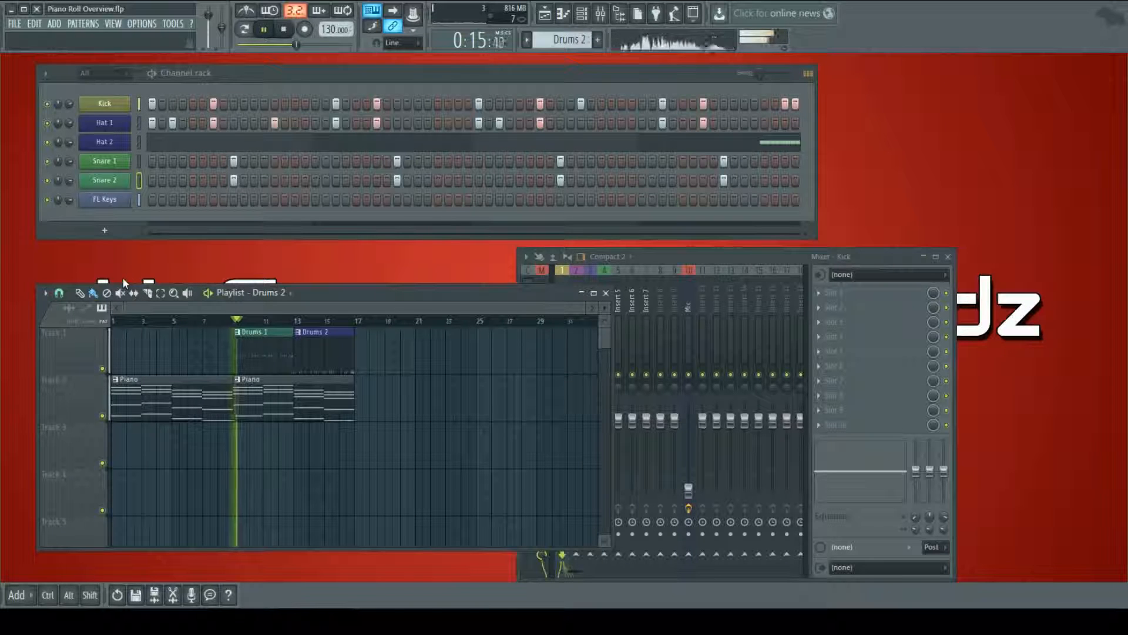
{"action": "left_click_drag", "start_coordinate": [651, 252], "coordinate": [739, 256]}
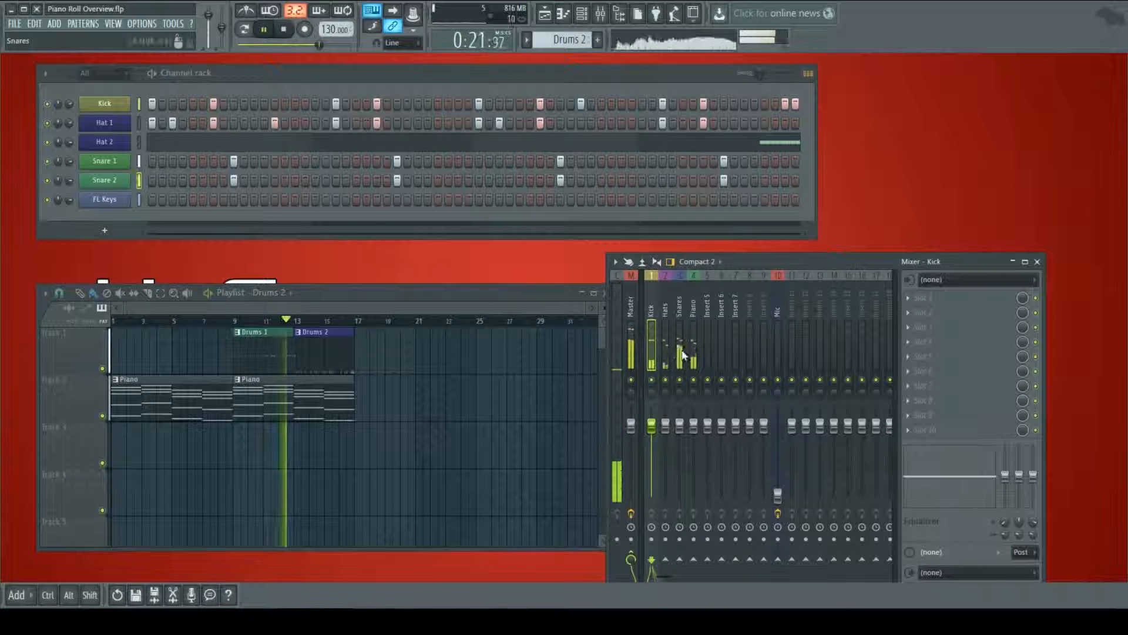
- Lower the Piano track's volume fader slightly during playback, then stop the song
{"action": "left_click", "coordinate": [695, 423]}
{"action": "left_click_drag", "start_coordinate": [694, 424], "coordinate": [694, 427]}
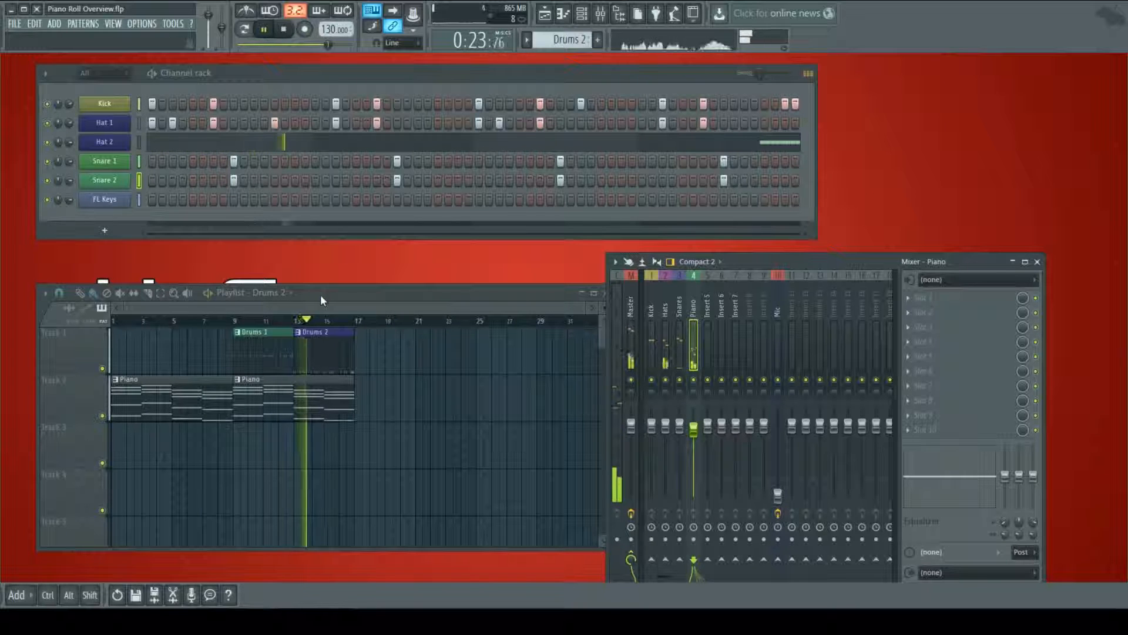
{"action": "key", "text": "space"}
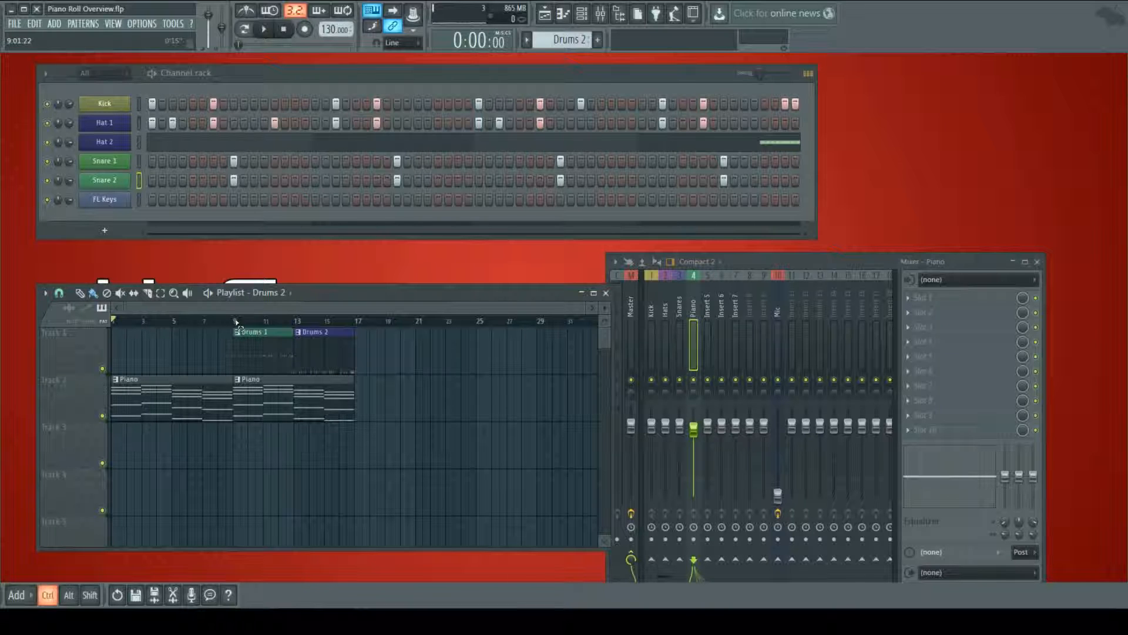
- Select bars 9 to 17 in the Playlist as the loop range, covering Drums 1 and Drums 2, and briefly test playback
{"action": "left_click_drag", "start_coordinate": [237, 322], "coordinate": [347, 328]}
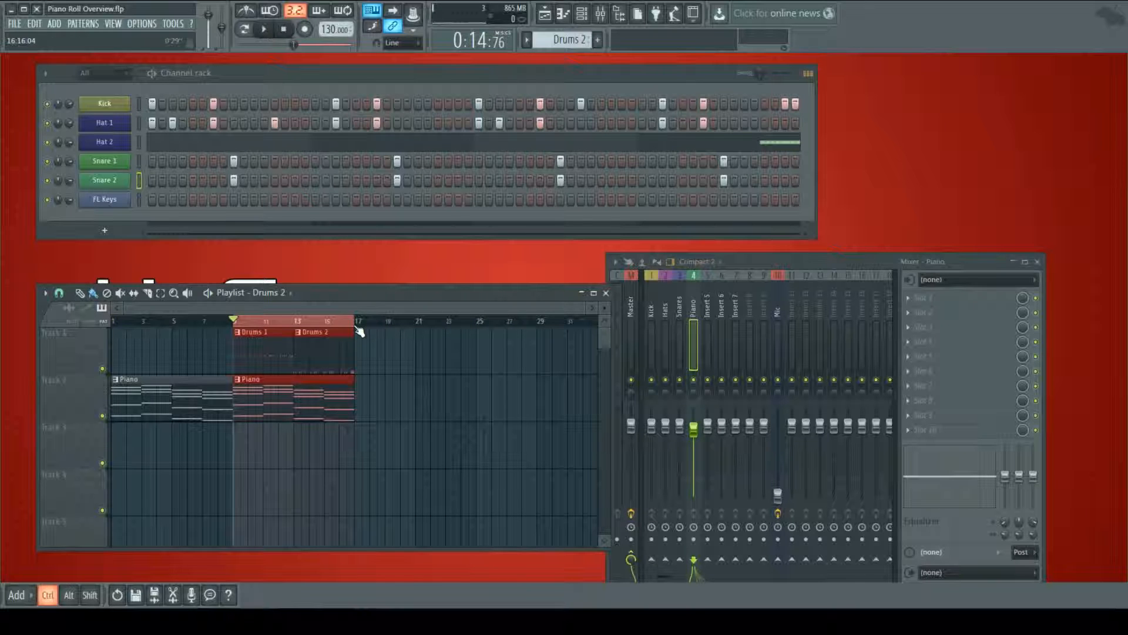
{"action": "key", "text": "space"}
{"action": "key", "text": "space"}
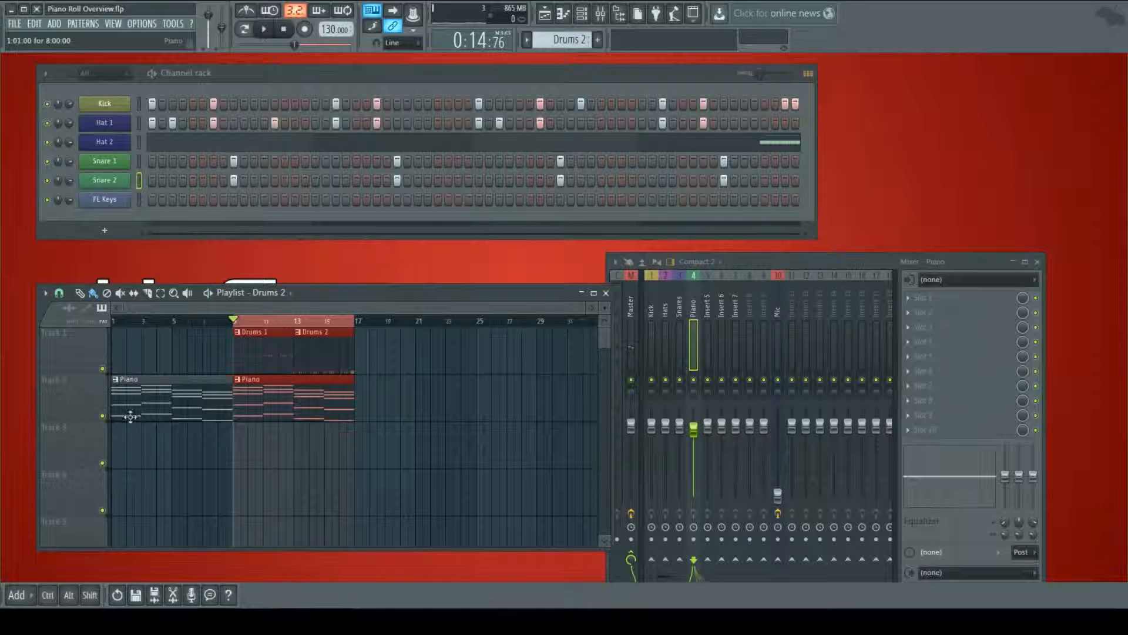
{"action": "key", "text": "space"}
{"action": "key", "text": "space"}
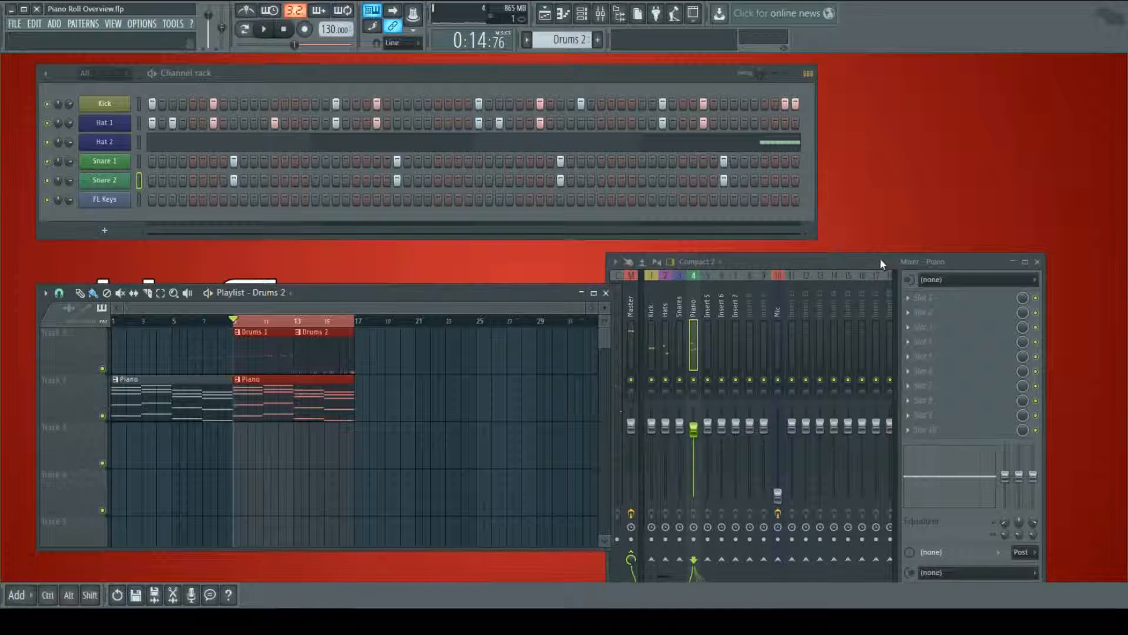
- Load Fruity Parametric EQ 2 into effect slot 1 of the Kick mixer track
{"action": "left_click_drag", "start_coordinate": [879, 258], "coordinate": [848, 245]}
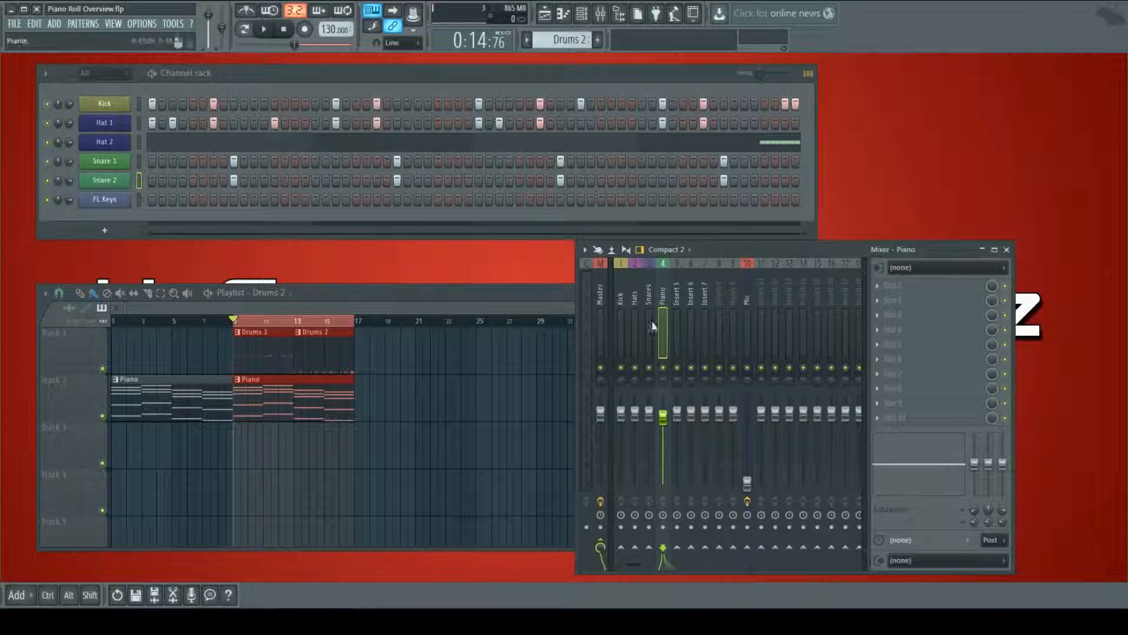
{"action": "left_click", "coordinate": [626, 301]}
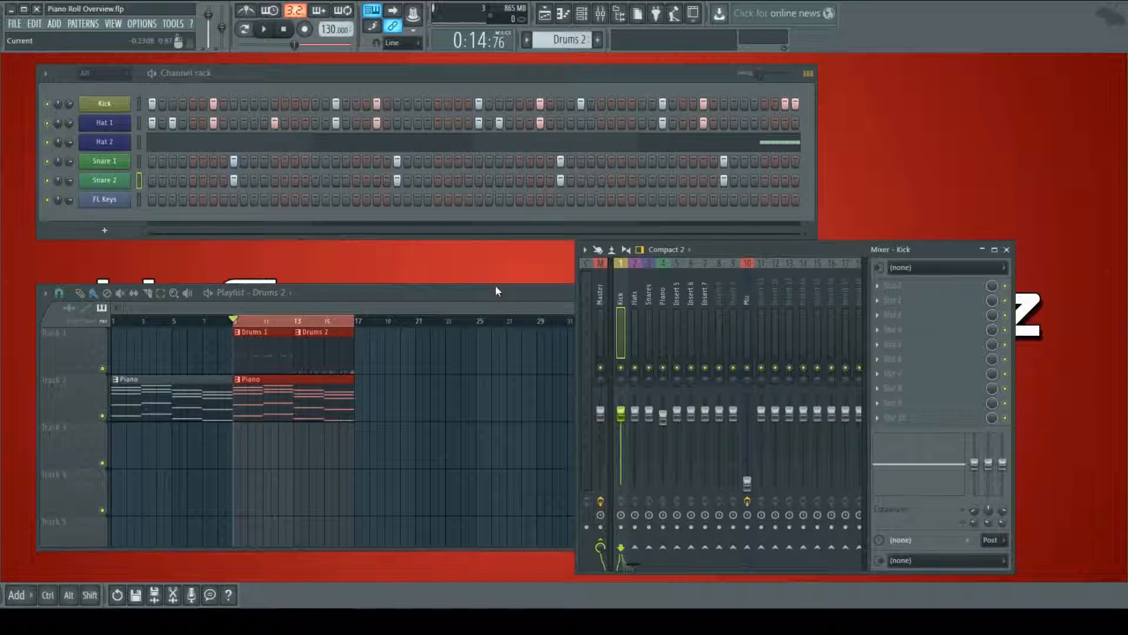
{"action": "left_click", "coordinate": [878, 287]}
{"action": "left_click", "coordinate": [877, 287]}
{"action": "left_click", "coordinate": [877, 288]}
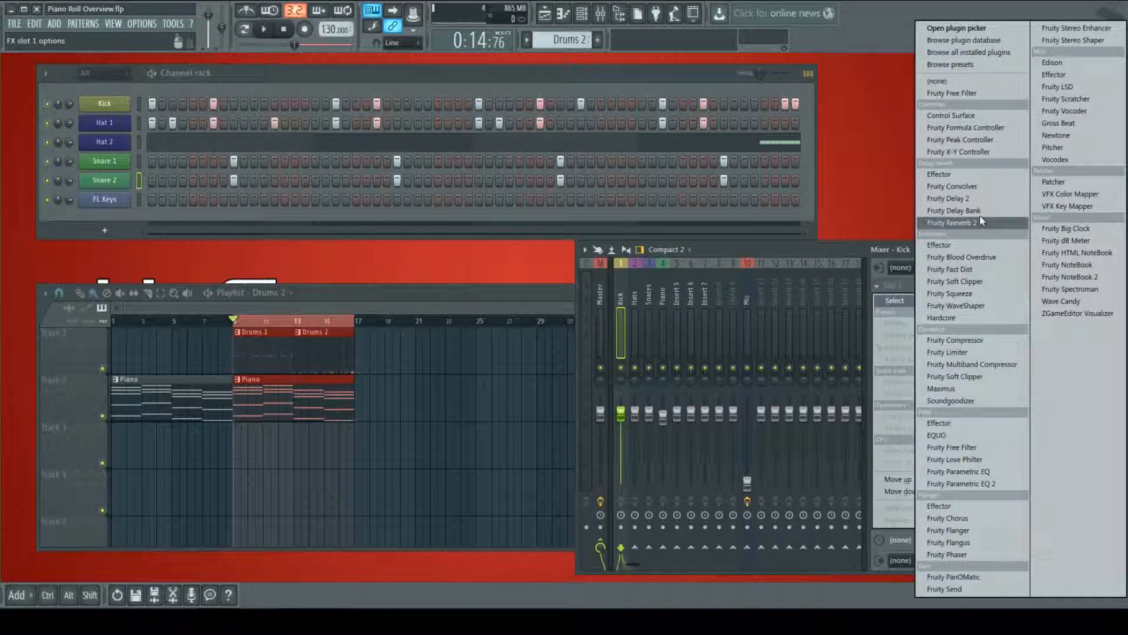
{"action": "left_click", "coordinate": [979, 484]}
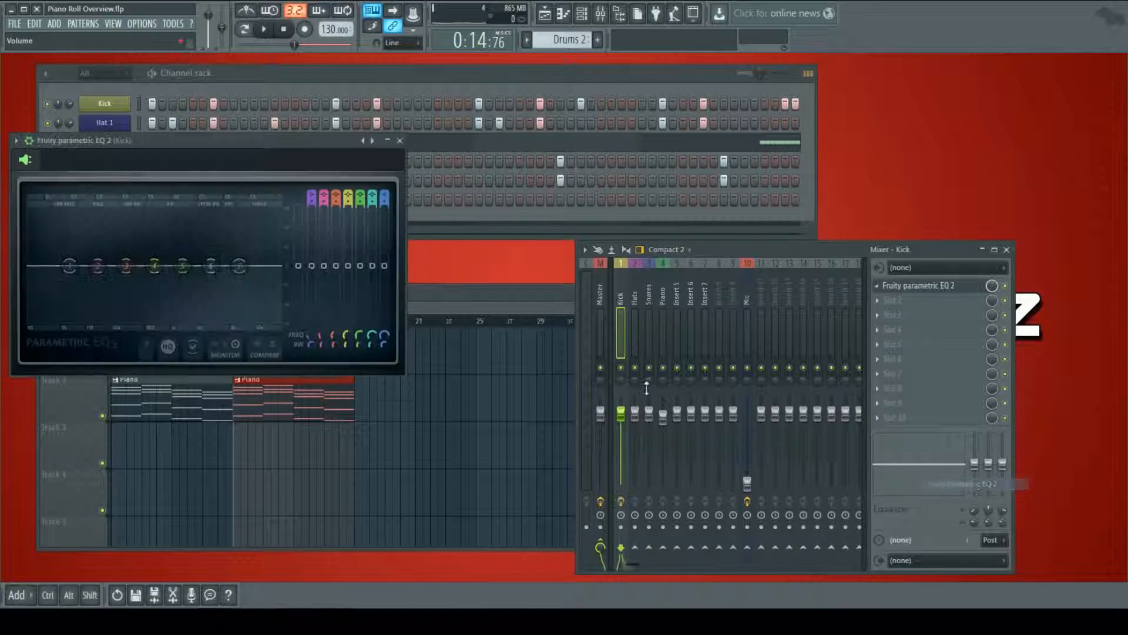
- Place the equalizer window beside the Mixer and rename the plugin Kick EQ
{"action": "left_click_drag", "start_coordinate": [244, 144], "coordinate": [642, 164]}
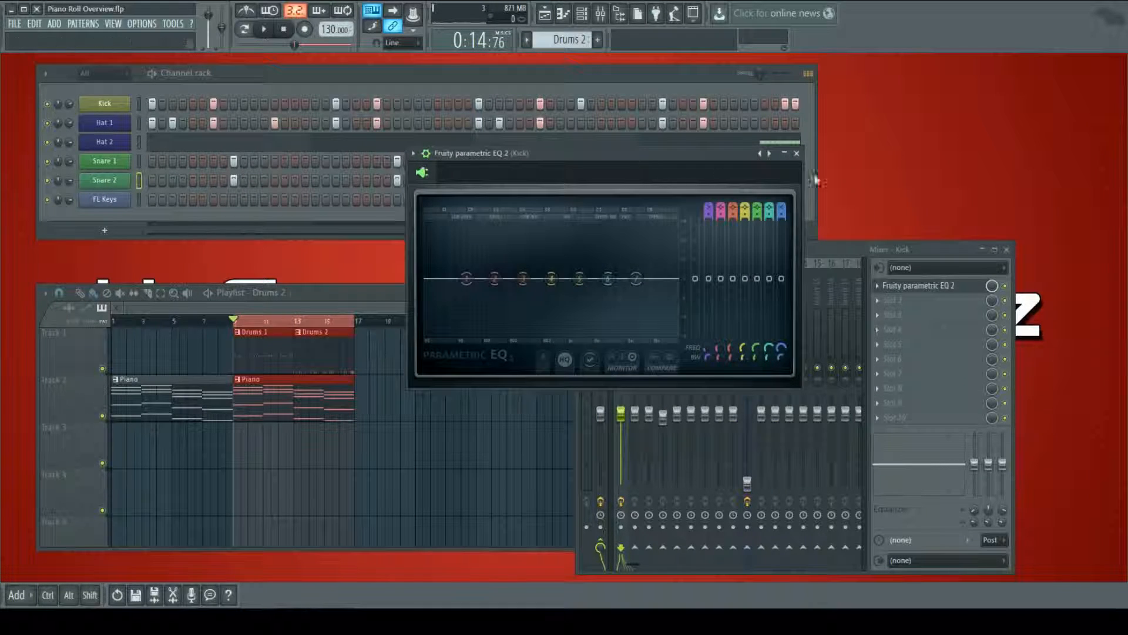
{"action": "left_click_drag", "start_coordinate": [851, 255], "coordinate": [920, 257]}
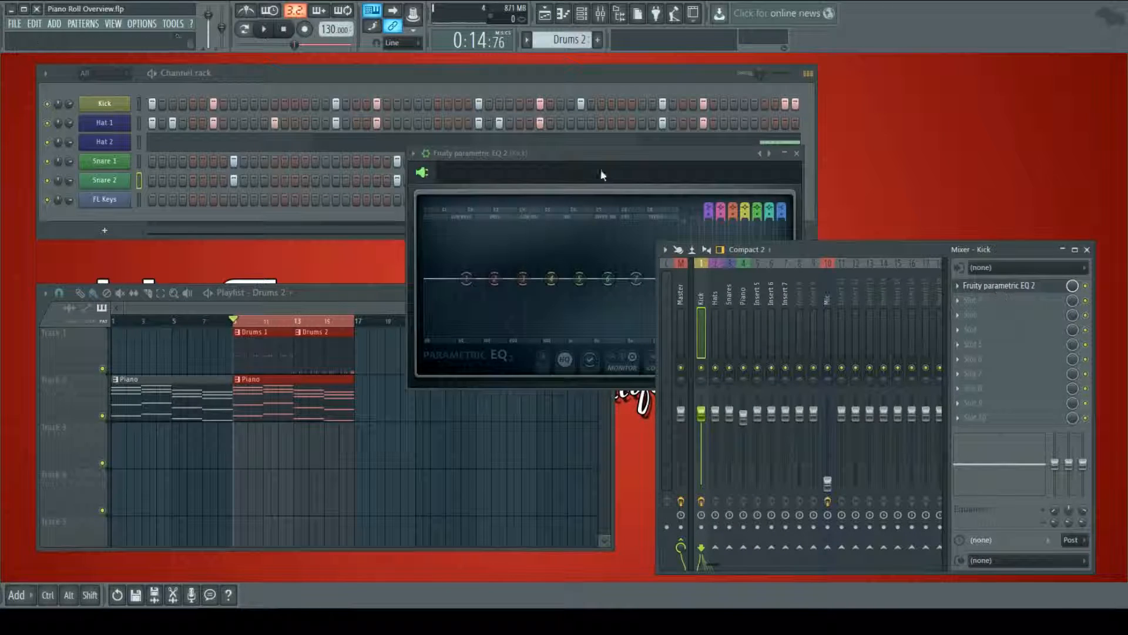
{"action": "left_click_drag", "start_coordinate": [586, 156], "coordinate": [601, 178]}
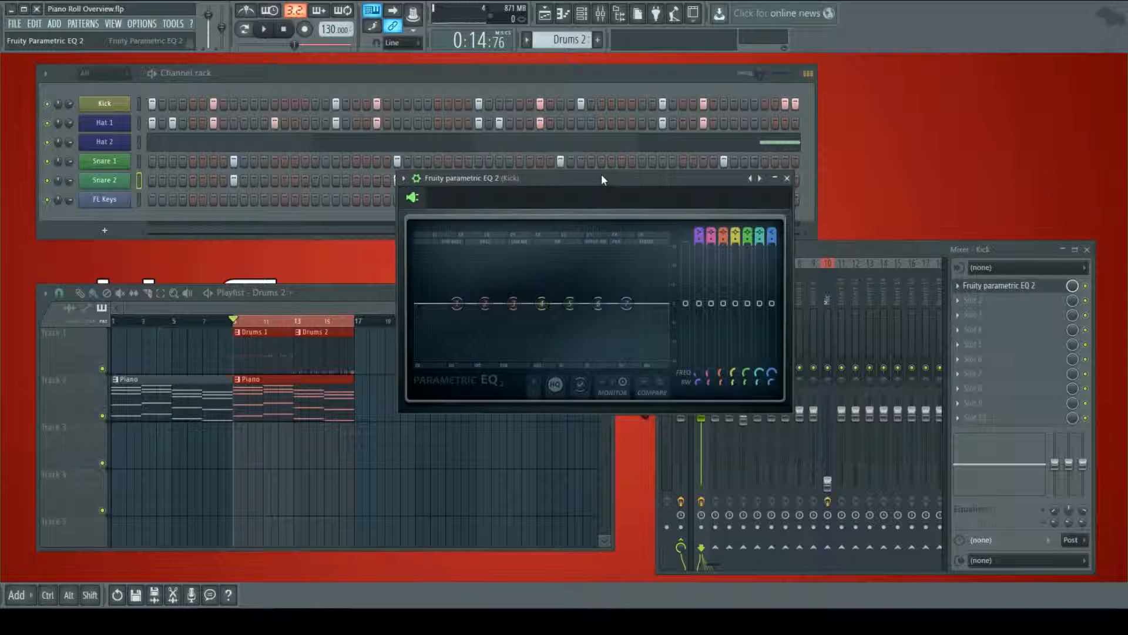
{"action": "key", "text": "F2"}
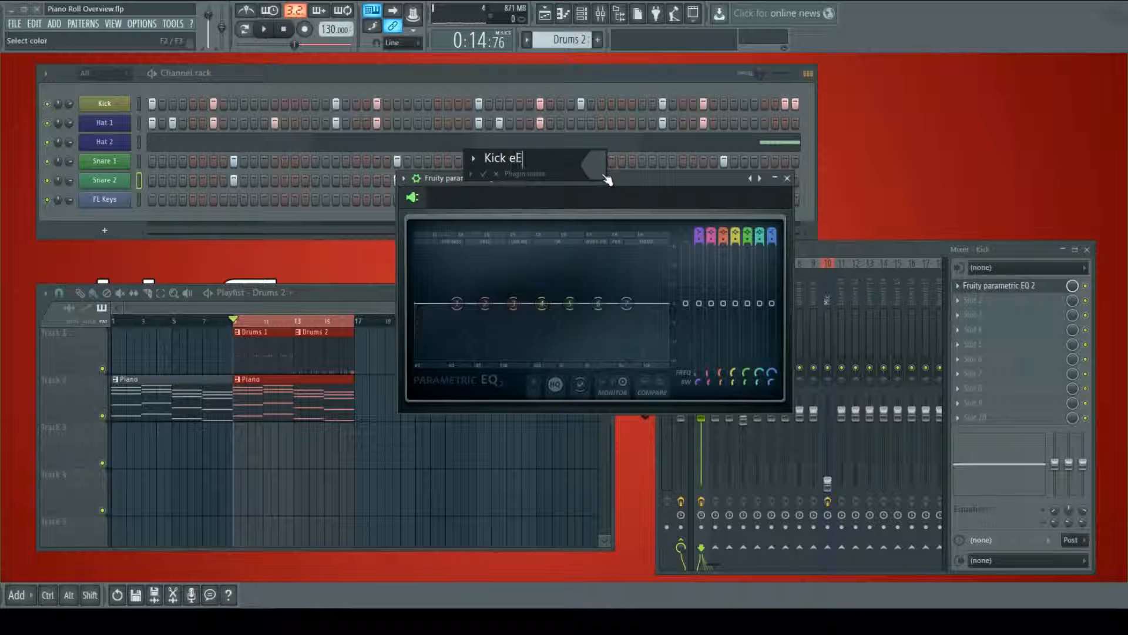
{"action": "type", "text": "Kick eEQ"}
{"action": "key", "text": "Return"}
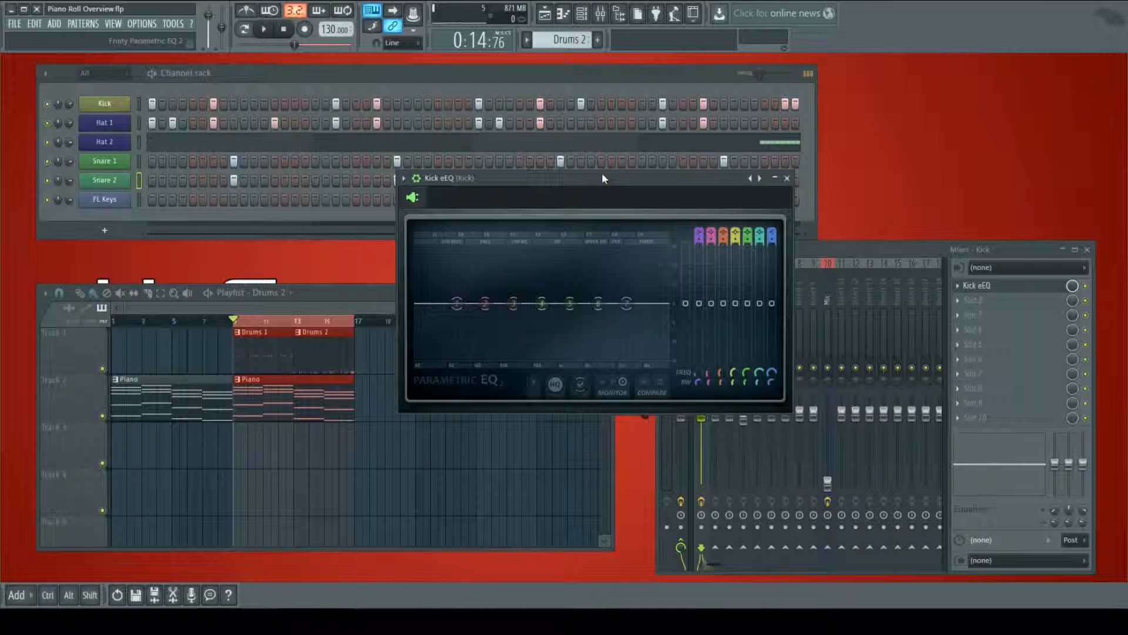
{"action": "key", "text": "F2"}
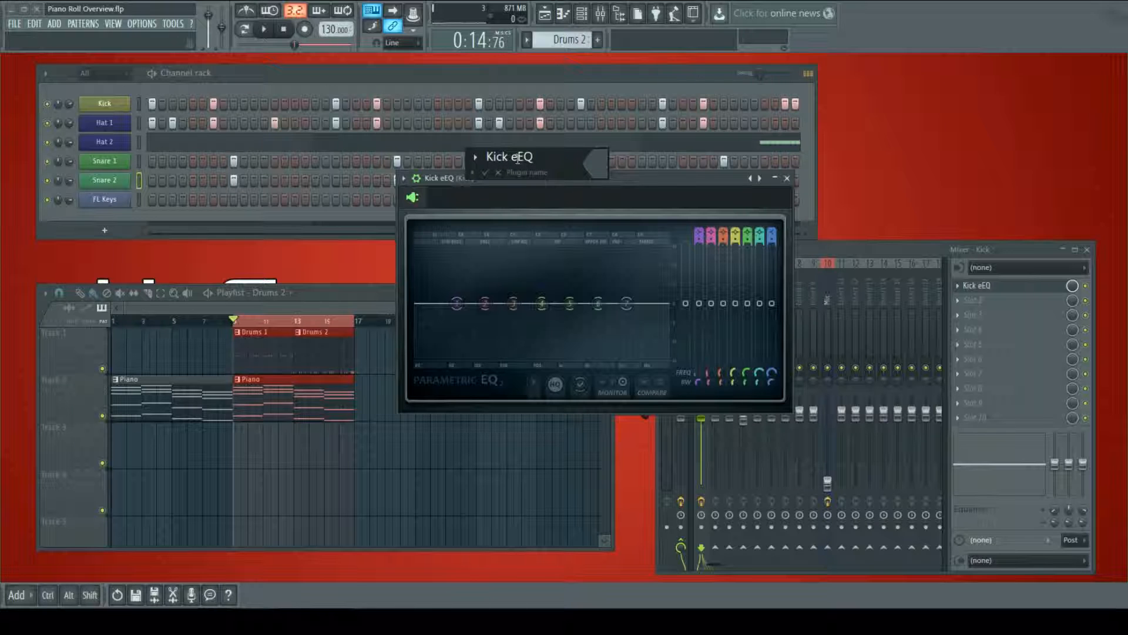
{"action": "key", "text": "Return"}
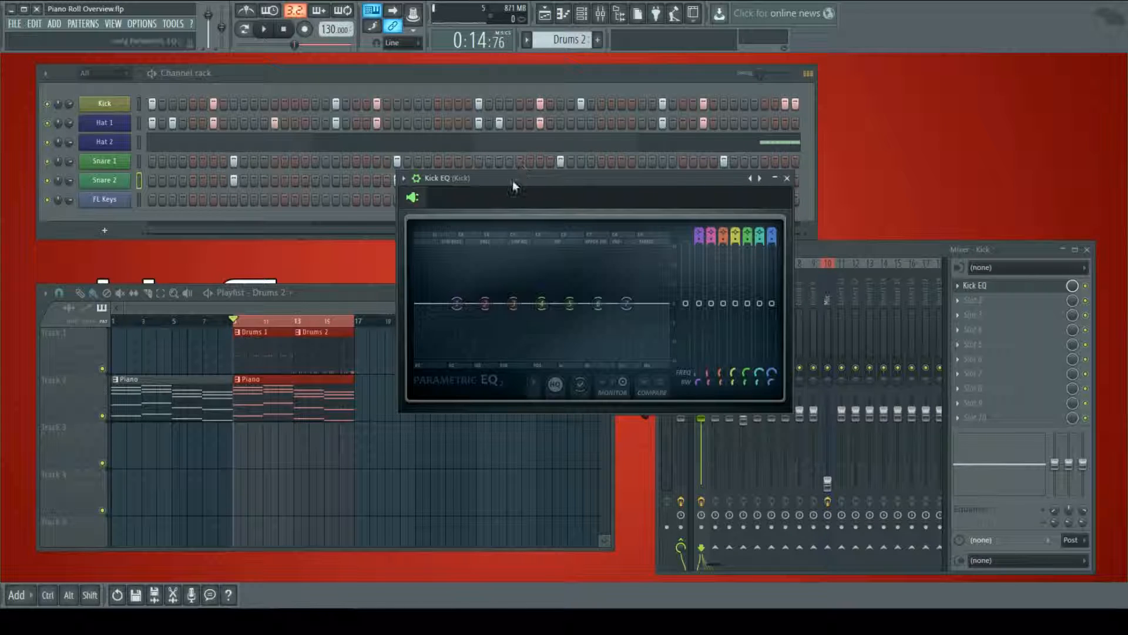
- Mute the Playlist track holding the Piano clips and play the looped section with Kick EQ and the Mixer in view
{"action": "left_click_drag", "start_coordinate": [513, 180], "coordinate": [525, 183]}
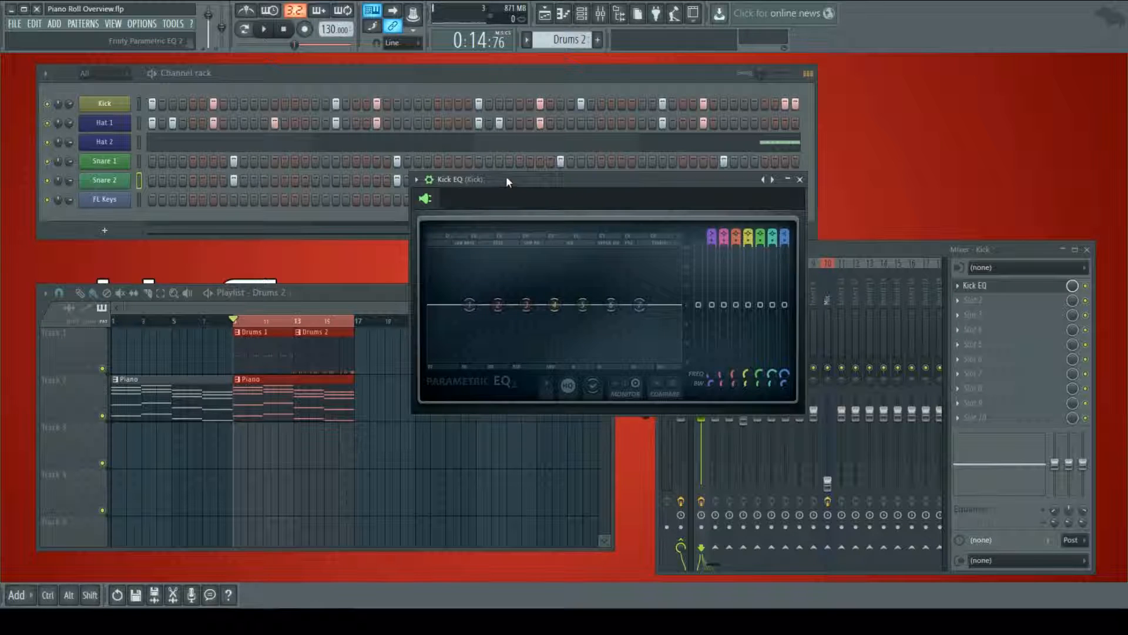
{"action": "left_click_drag", "start_coordinate": [505, 175], "coordinate": [550, 138]}
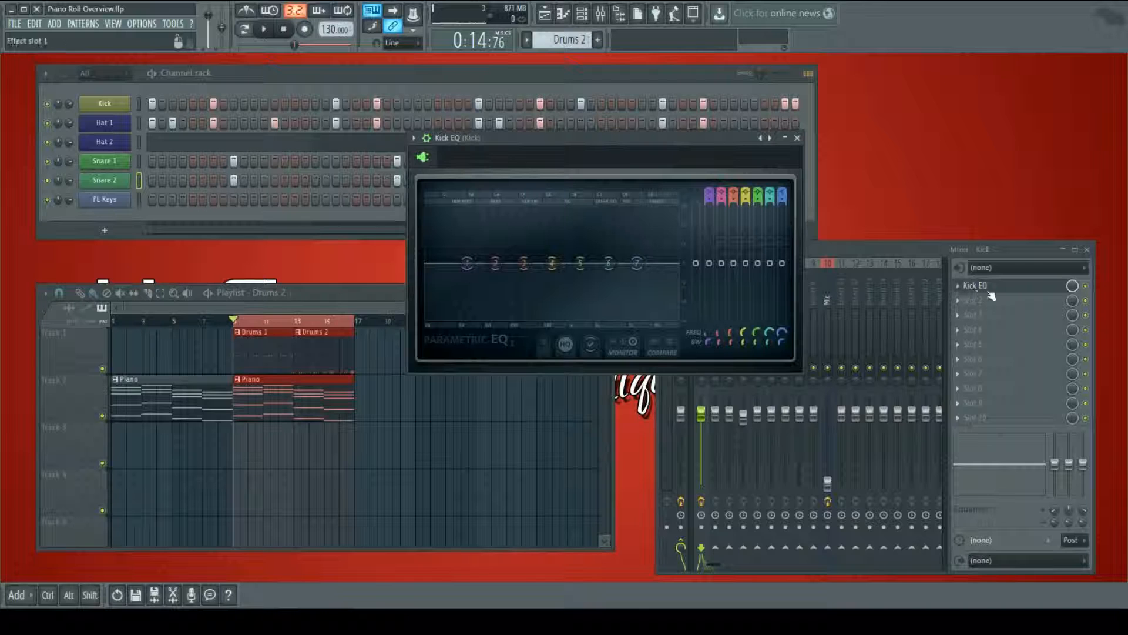
{"action": "left_click_drag", "start_coordinate": [921, 250], "coordinate": [941, 250]}
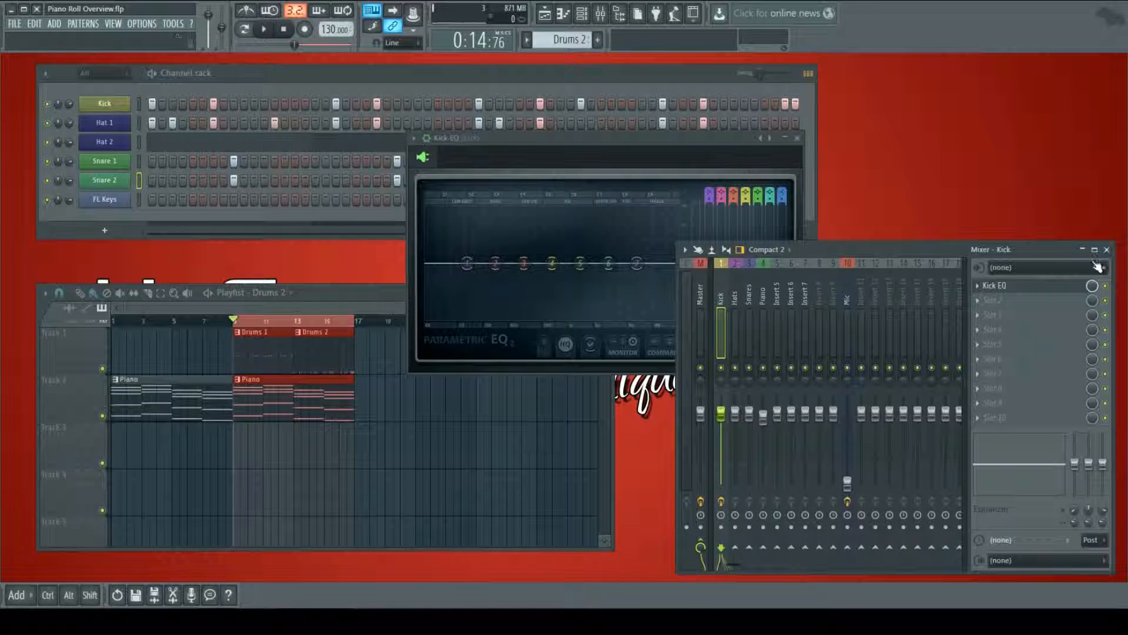
{"action": "left_click_drag", "start_coordinate": [651, 154], "coordinate": [700, 143]}
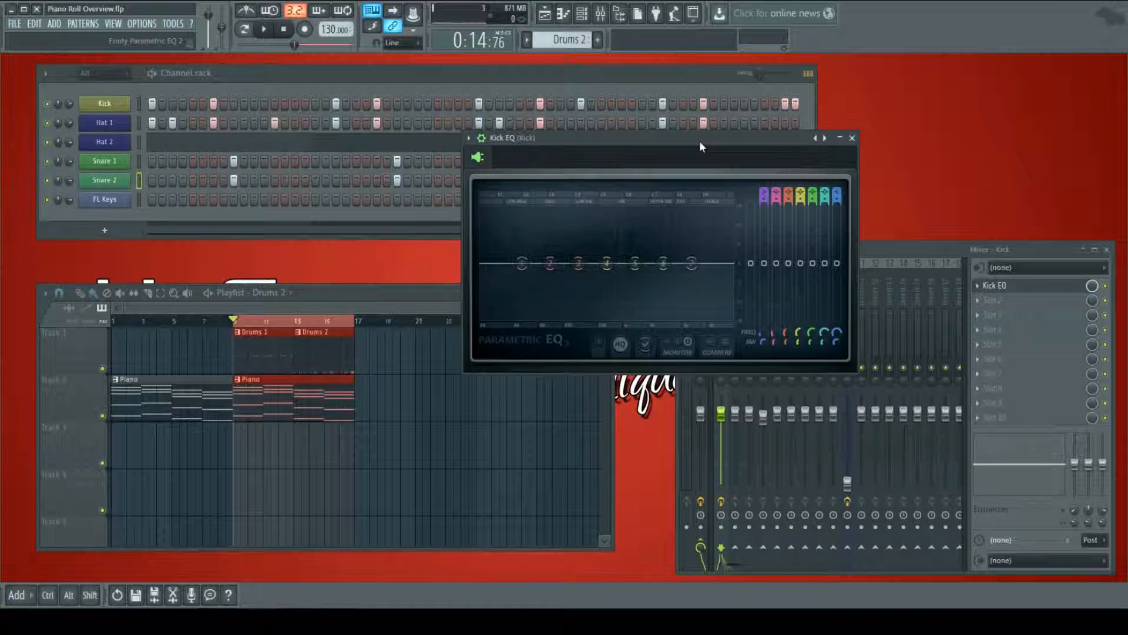
{"action": "left_click_drag", "start_coordinate": [700, 144], "coordinate": [677, 102]}
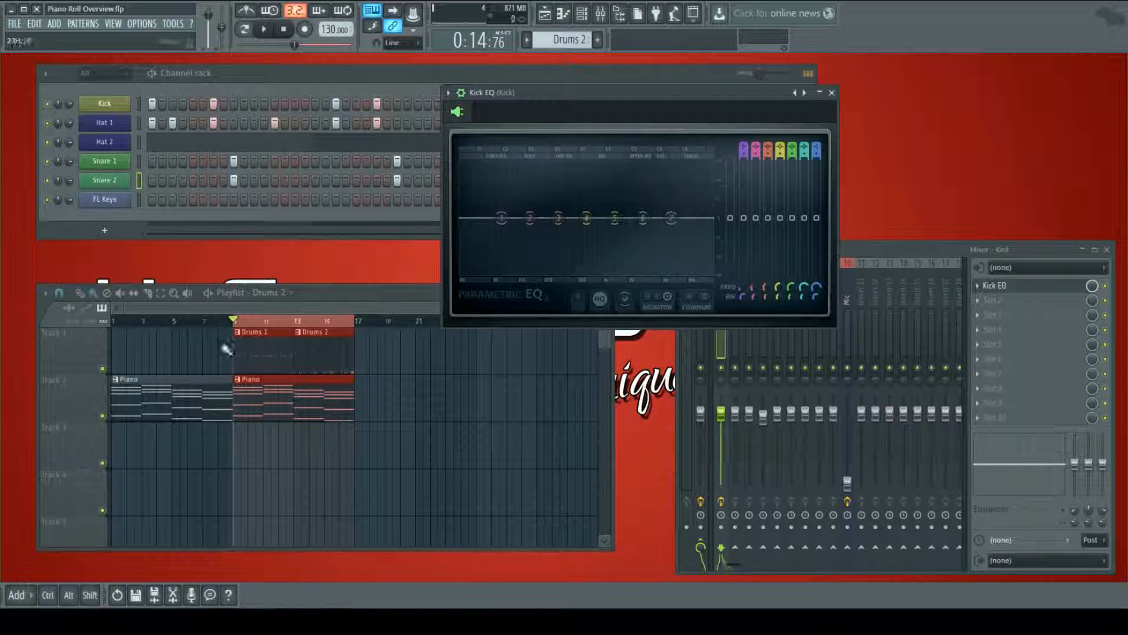
{"action": "left_click", "coordinate": [103, 416]}
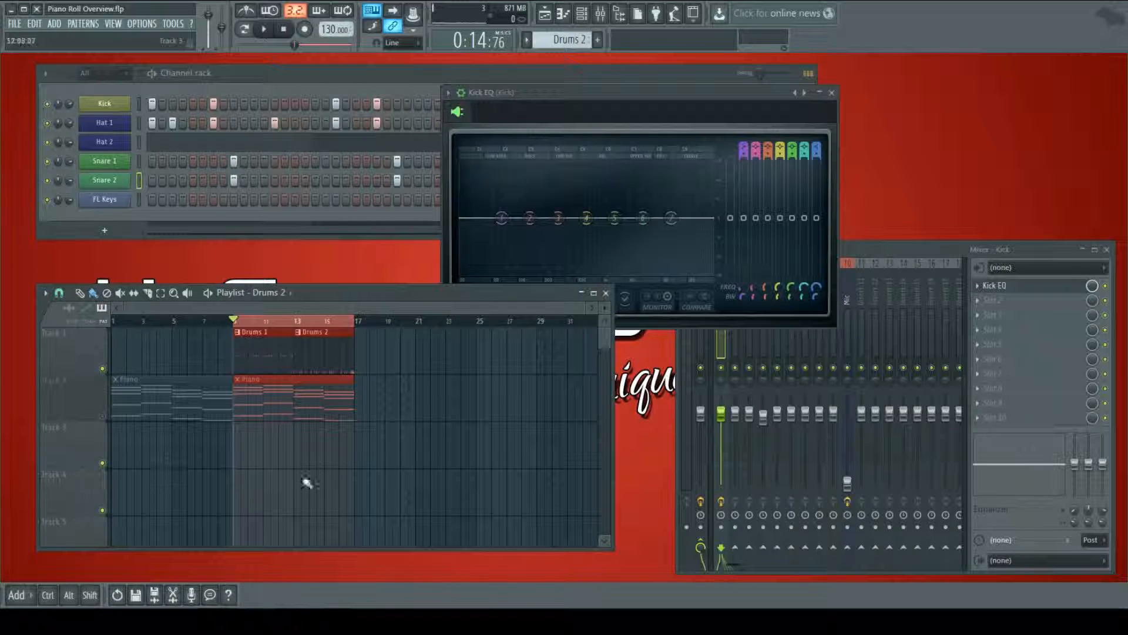
{"action": "key", "text": "space"}
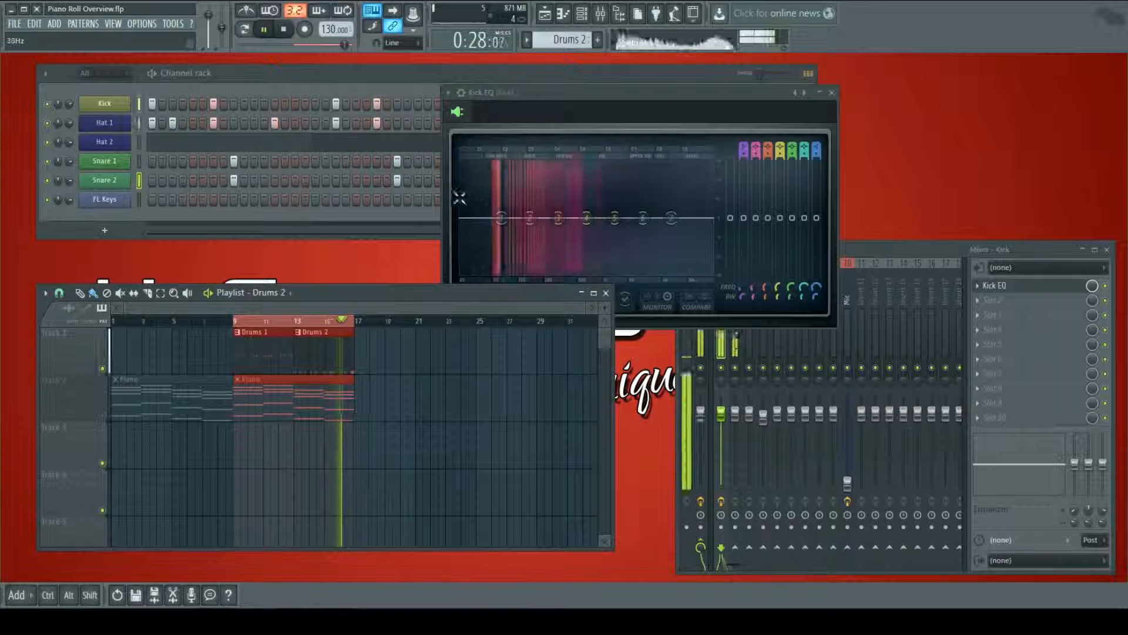
- Move Kick EQ's band 1 to the lowest frequency and pull band 7 down to cut the highs, then close the equalizer and stop playback
{"action": "mouse_move", "coordinate": [503, 218]}
{"action": "left_mouse_down"}
{"action": "mouse_move", "coordinate": [462, 238]}
{"action": "mouse_move", "coordinate": [471, 272]}
{"action": "mouse_move", "coordinate": [462, 218]}
{"action": "left_mouse_up"}
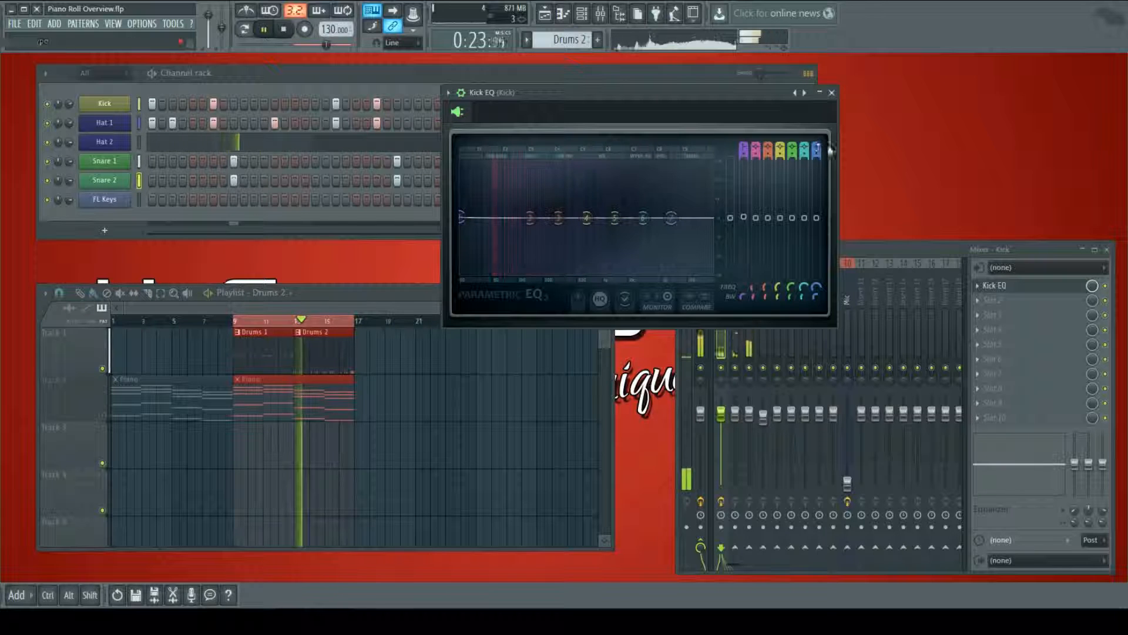
{"action": "left_click_drag", "start_coordinate": [683, 92], "coordinate": [739, 135]}
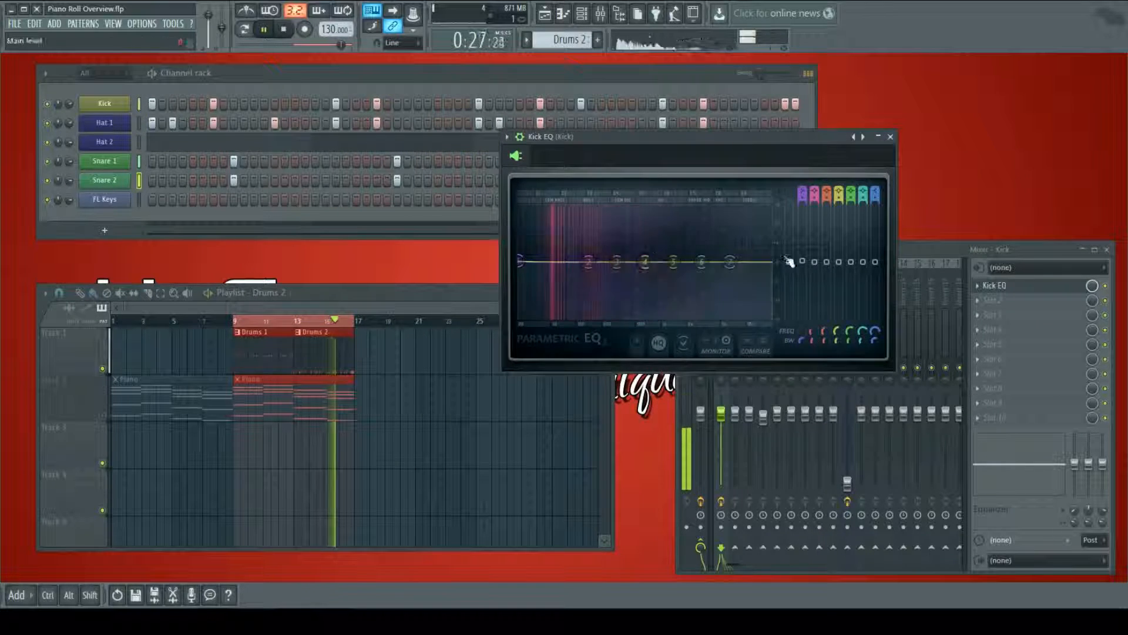
{"action": "mouse_move", "coordinate": [642, 141]}
{"action": "left_mouse_down"}
{"action": "mouse_move", "coordinate": [670, 139]}
{"action": "mouse_move", "coordinate": [635, 137]}
{"action": "left_mouse_up"}
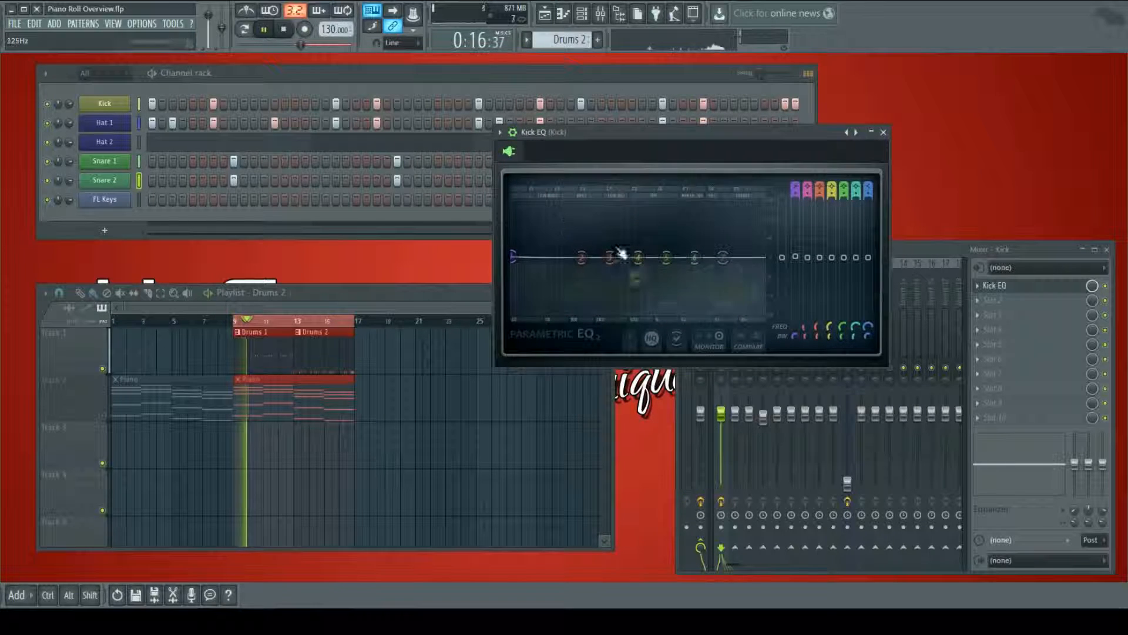
{"action": "left_click_drag", "start_coordinate": [723, 258], "coordinate": [726, 320]}
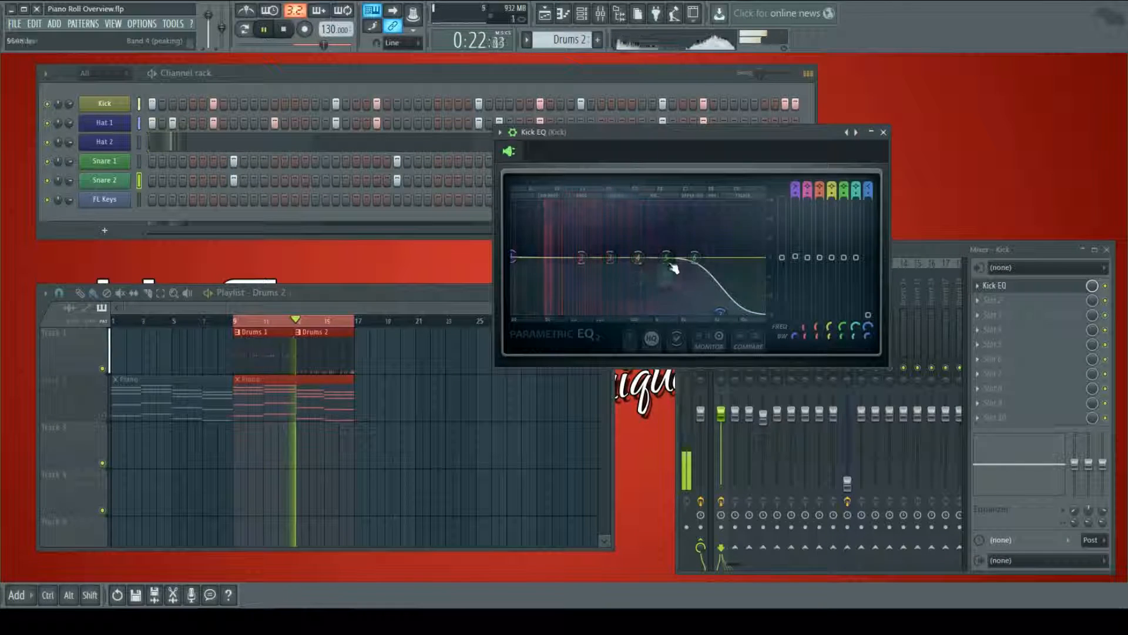
{"action": "left_click", "coordinate": [884, 132]}
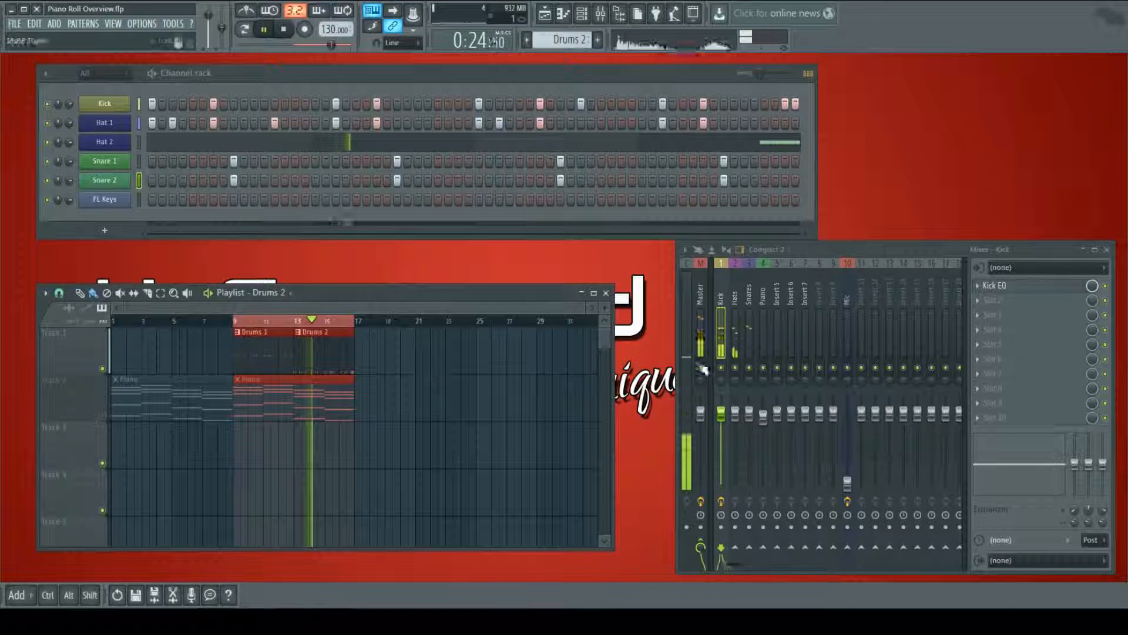
{"action": "key", "text": "space"}
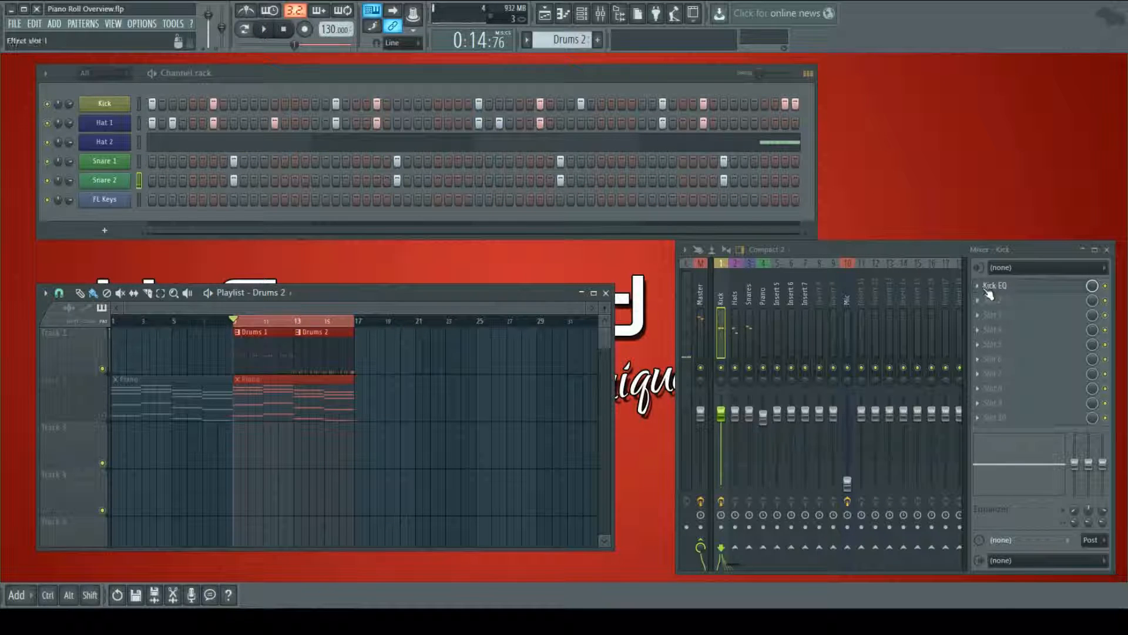
- Load Fruity Compressor into effect slot 2 of the Kick track and place its window beside the Mixer
{"action": "left_click_drag", "start_coordinate": [950, 251], "coordinate": [918, 251]}
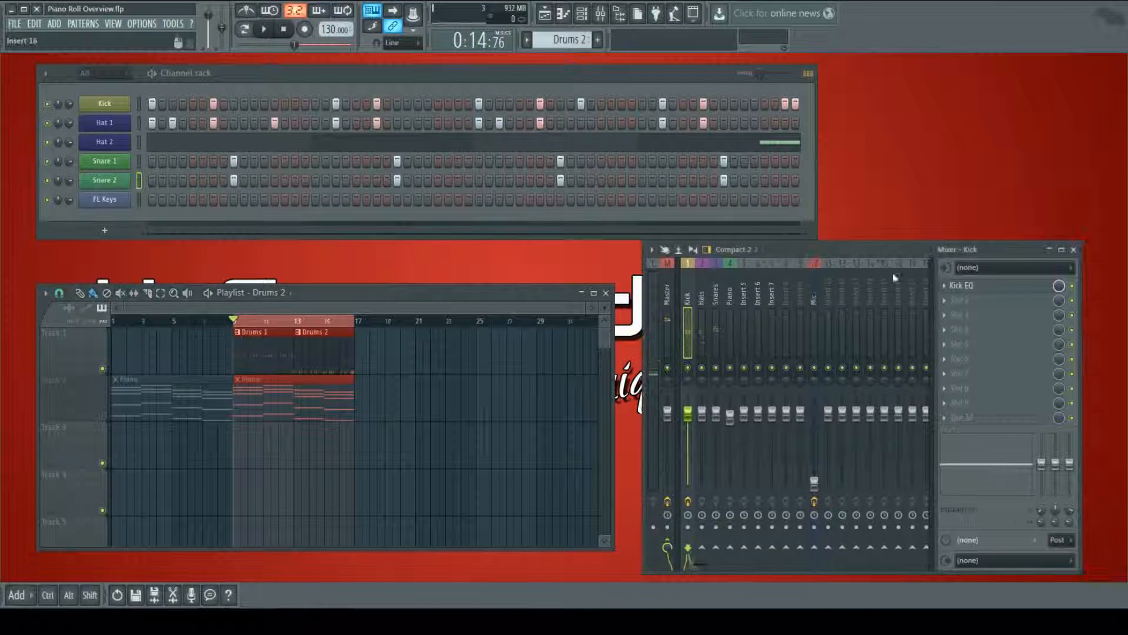
{"action": "left_click", "coordinate": [946, 312]}
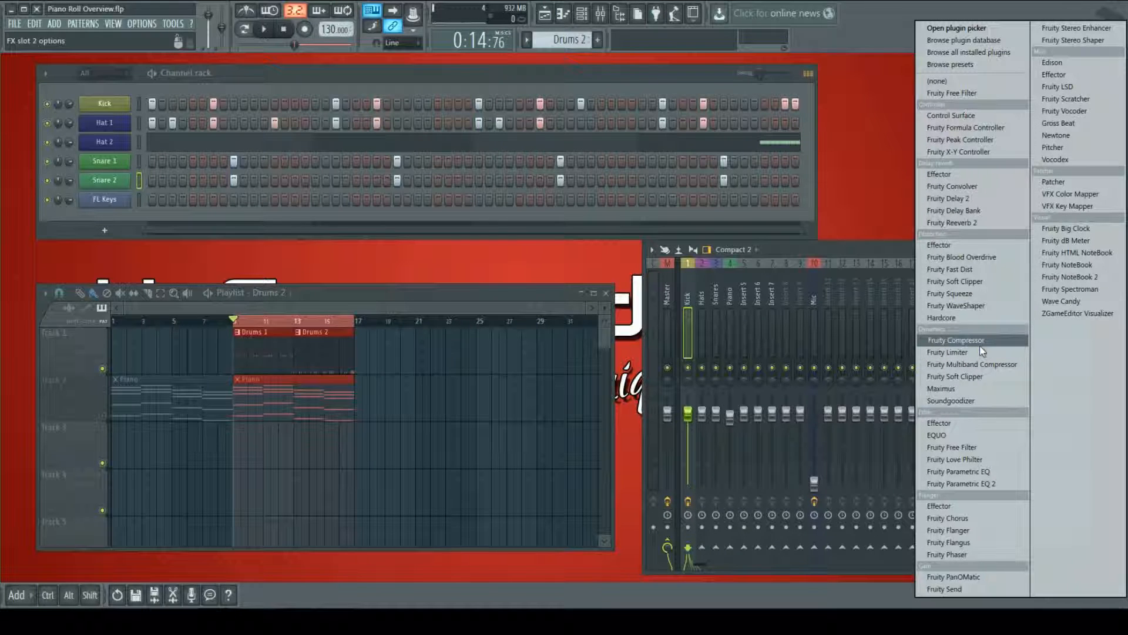
{"action": "left_click", "coordinate": [979, 346]}
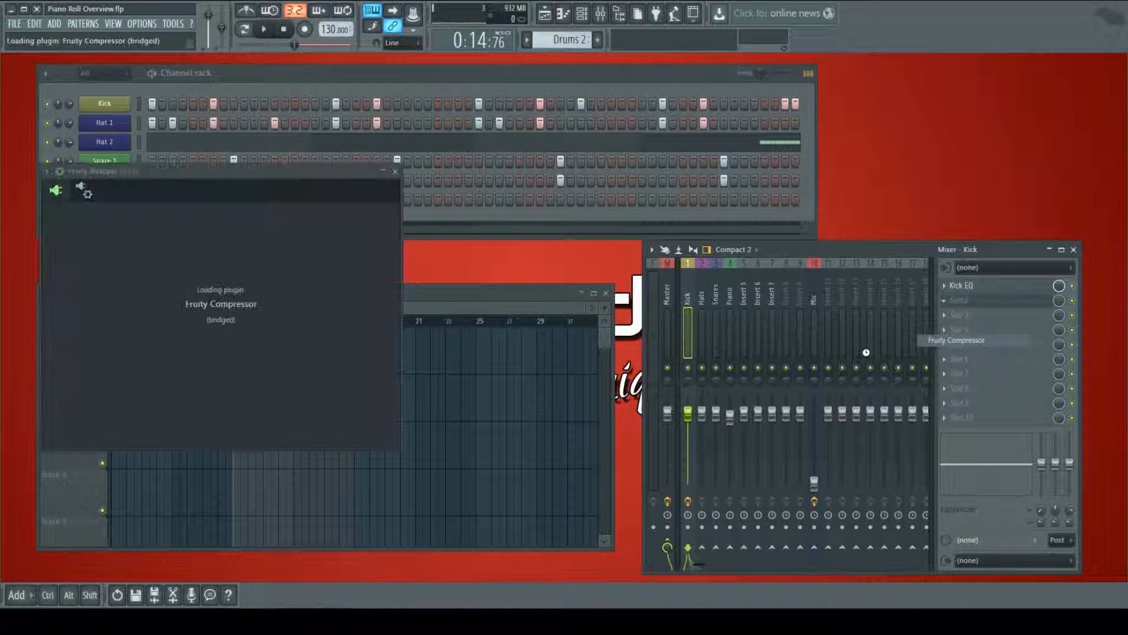
{"action": "left_click_drag", "start_coordinate": [285, 174], "coordinate": [635, 346]}
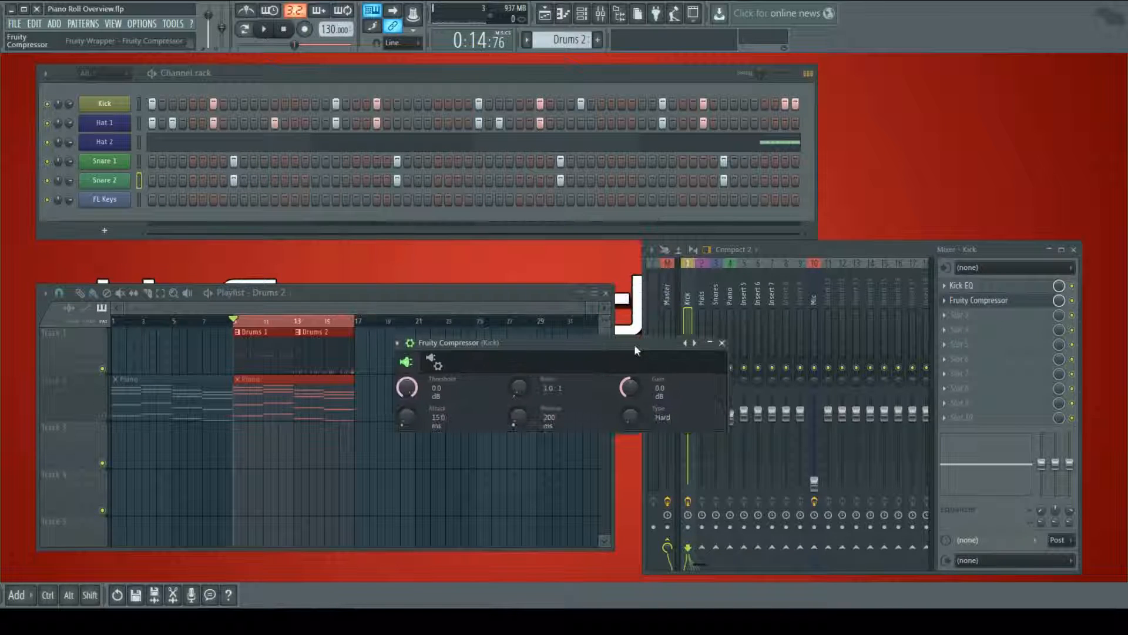
- Raise the Kick compressor's gain to 2.8 dB while the loop plays, then close the compressor
{"action": "key", "text": "space"}
{"action": "left_click_drag", "start_coordinate": [635, 395], "coordinate": [632, 384]}
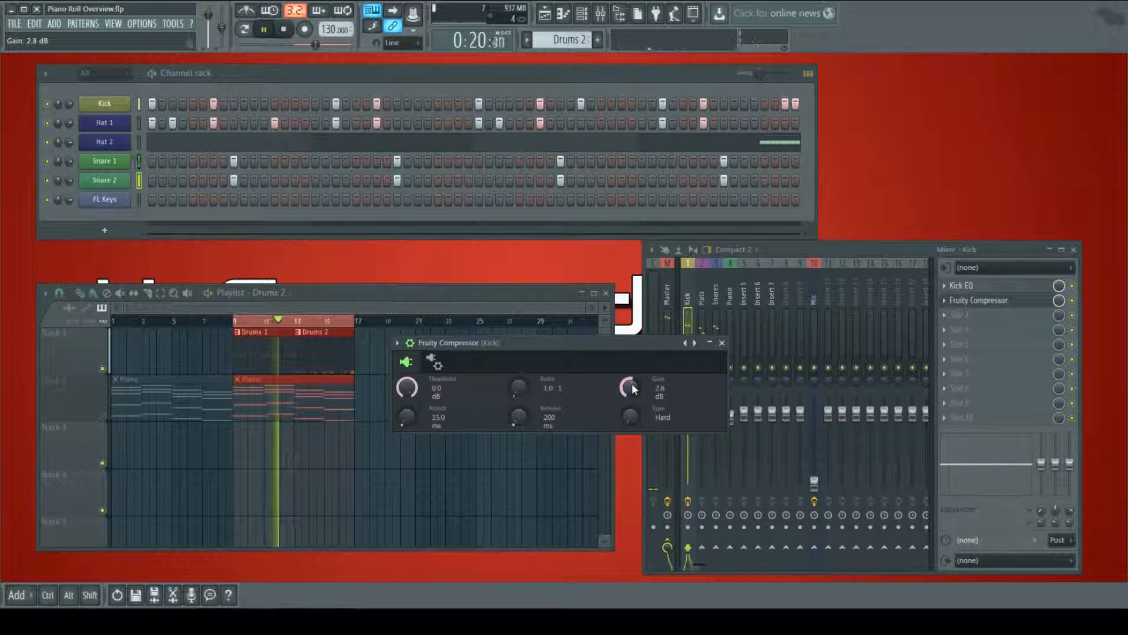
{"action": "left_click", "coordinate": [721, 343]}
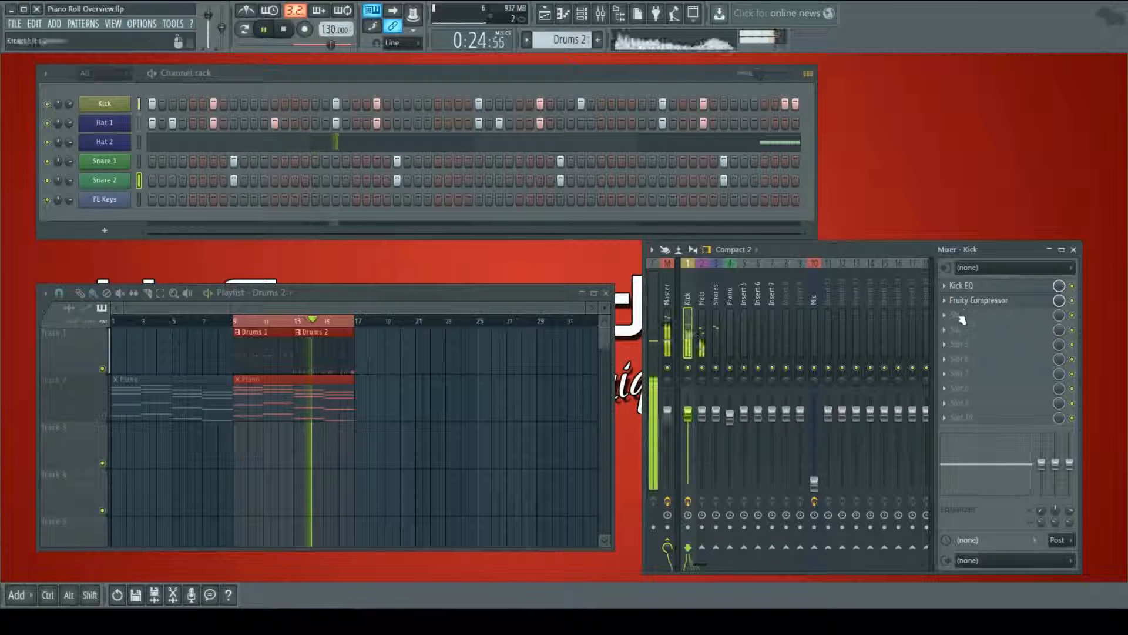
- Reopen Kick EQ and lower band 1 to roll off the kick's lowest frequencies
{"action": "left_click", "coordinate": [964, 285]}
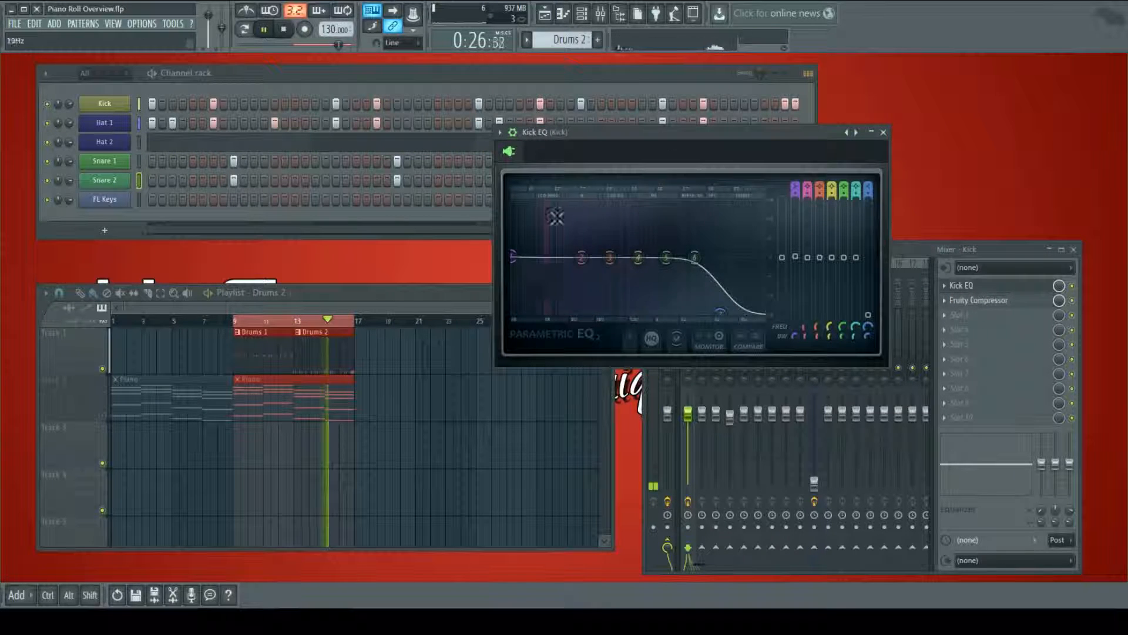
{"action": "mouse_move", "coordinate": [513, 257]}
{"action": "left_mouse_down"}
{"action": "mouse_move", "coordinate": [516, 291]}
{"action": "mouse_move", "coordinate": [527, 271]}
{"action": "left_mouse_up"}
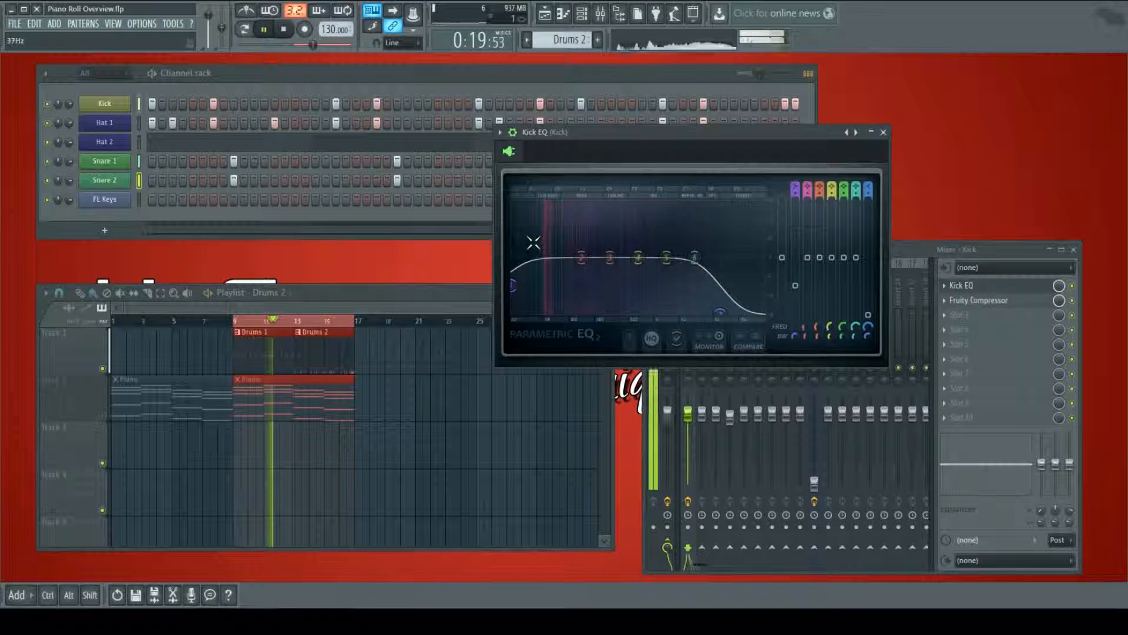
- Boost band 3 of Kick EQ by about 1.6 dB near 282 Hz, narrow its bandwidth to about 21%, and close the equalizer
{"action": "left_click_drag", "start_coordinate": [580, 253], "coordinate": [612, 258]}
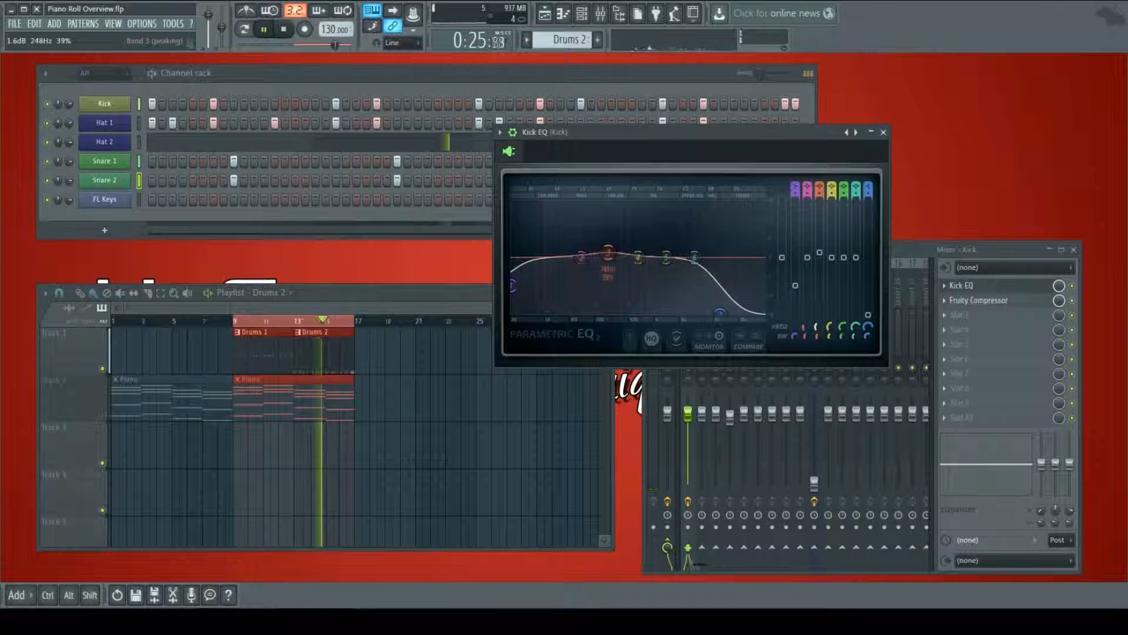
{"action": "scroll", "coordinate": [609, 252], "scroll_direction": "down", "scroll_amount": 5}
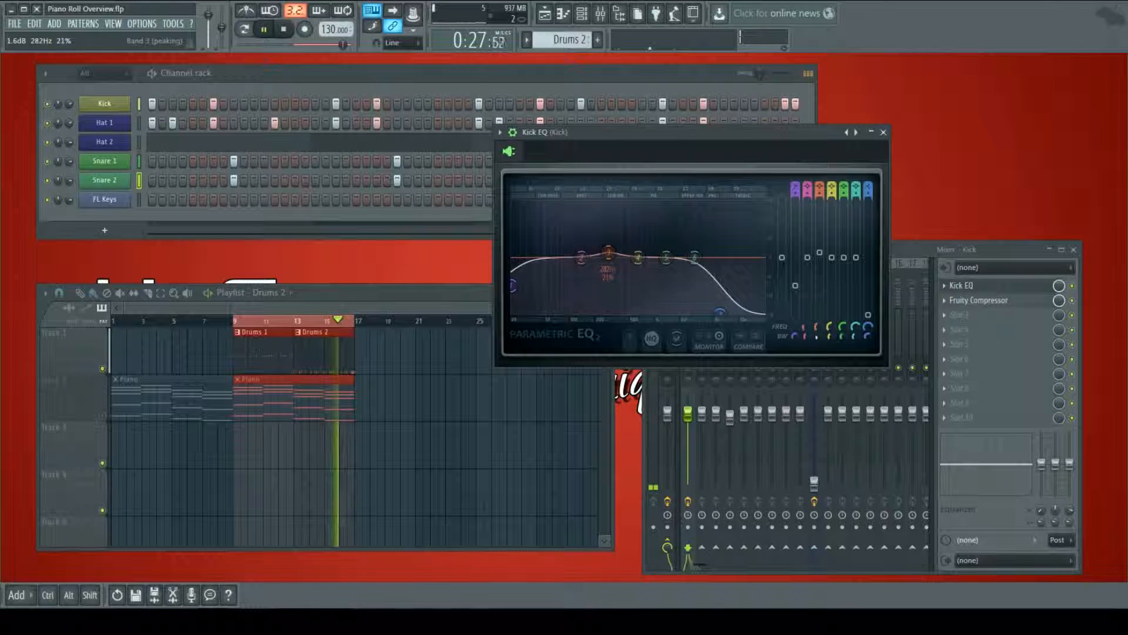
{"action": "left_click_drag", "start_coordinate": [612, 259], "coordinate": [612, 254]}
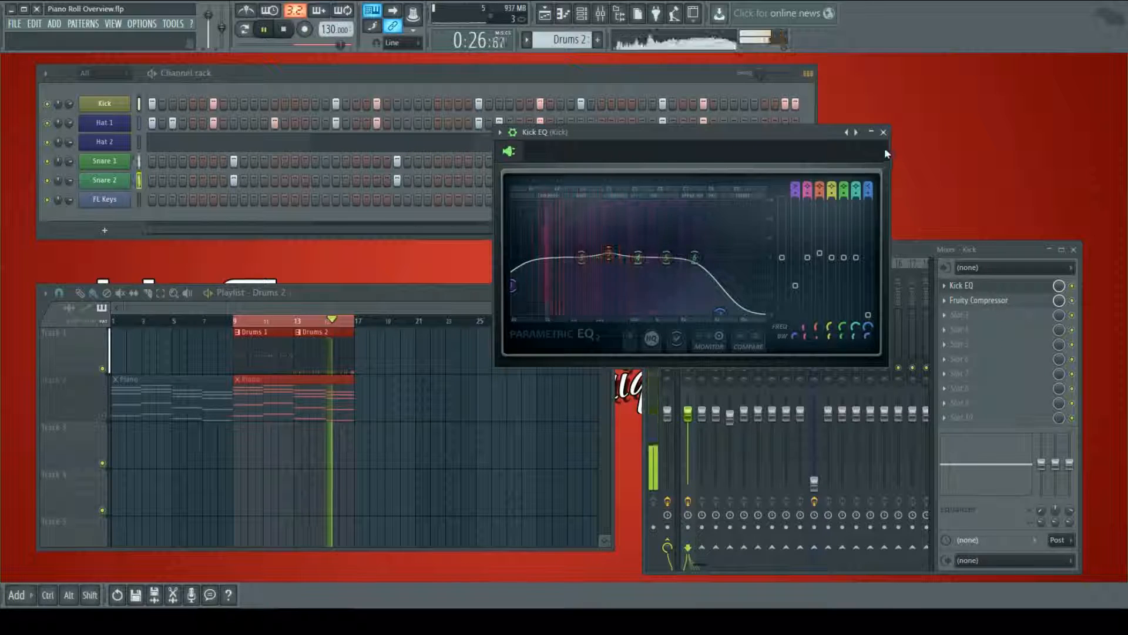
{"action": "left_click", "coordinate": [884, 132]}
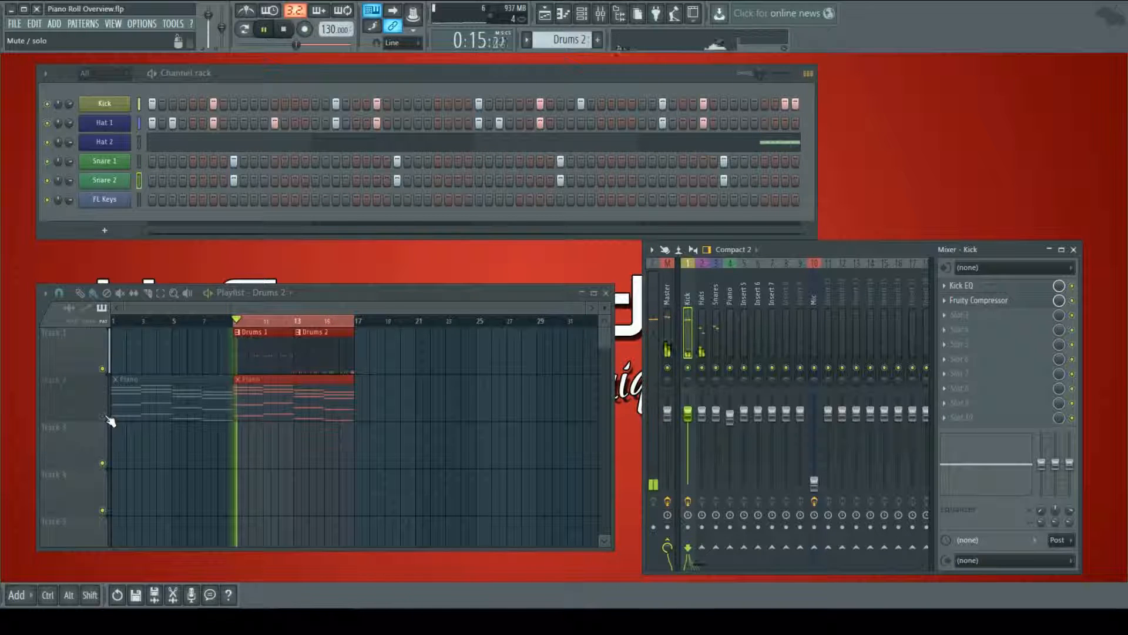
- Stop playback and reposition the Playlist and Mixer windows
{"action": "key", "text": "space"}
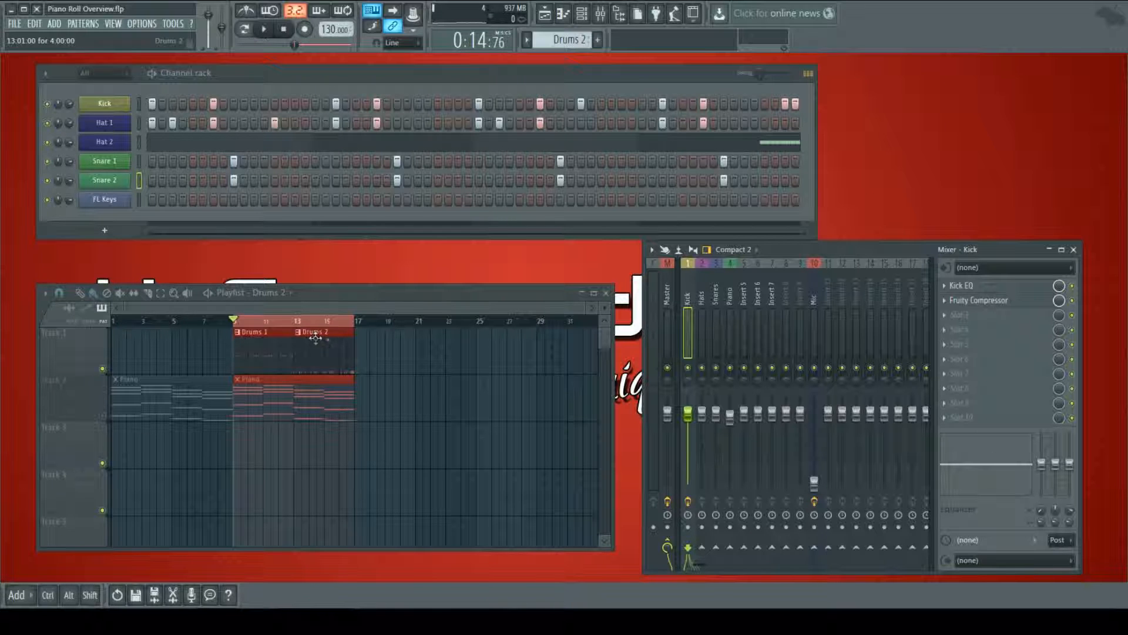
{"action": "left_click_drag", "start_coordinate": [341, 297], "coordinate": [352, 284]}
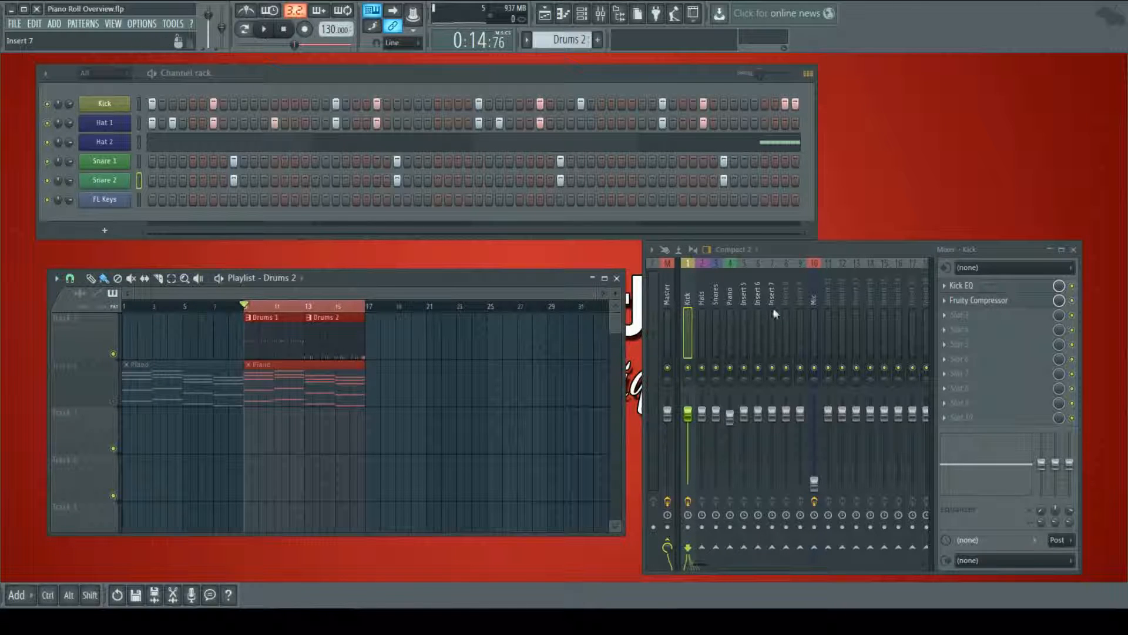
{"action": "left_click_drag", "start_coordinate": [786, 252], "coordinate": [756, 262]}
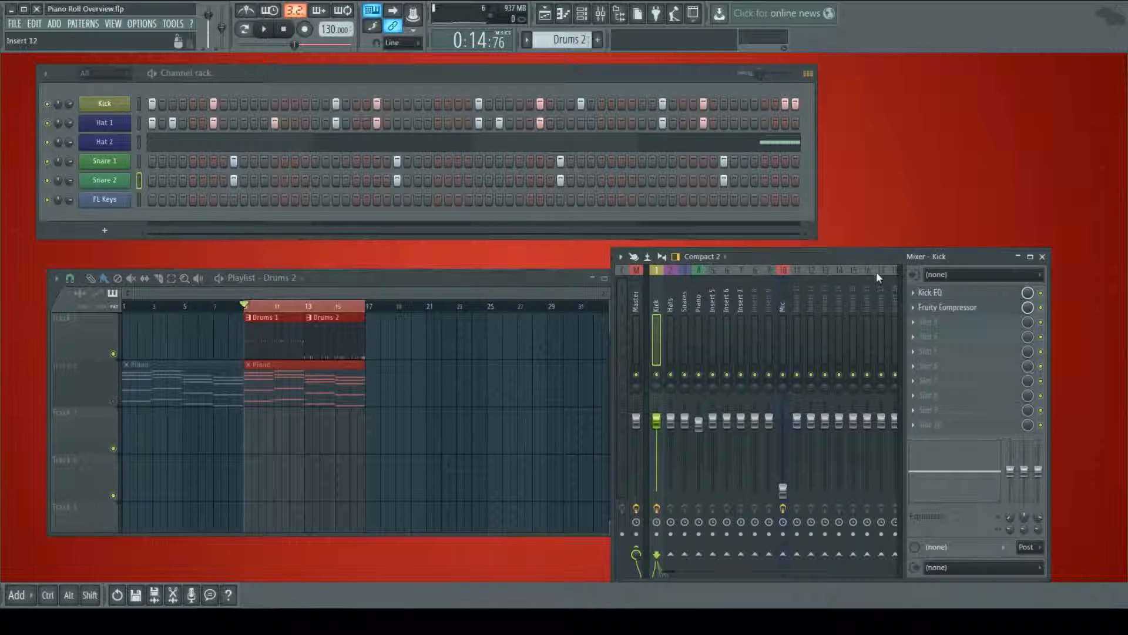
- Load Fruity Parametric EQ 2 into effect slot 1 of the Hats track and place its window beside the Mixer
{"action": "left_click", "coordinate": [670, 321]}
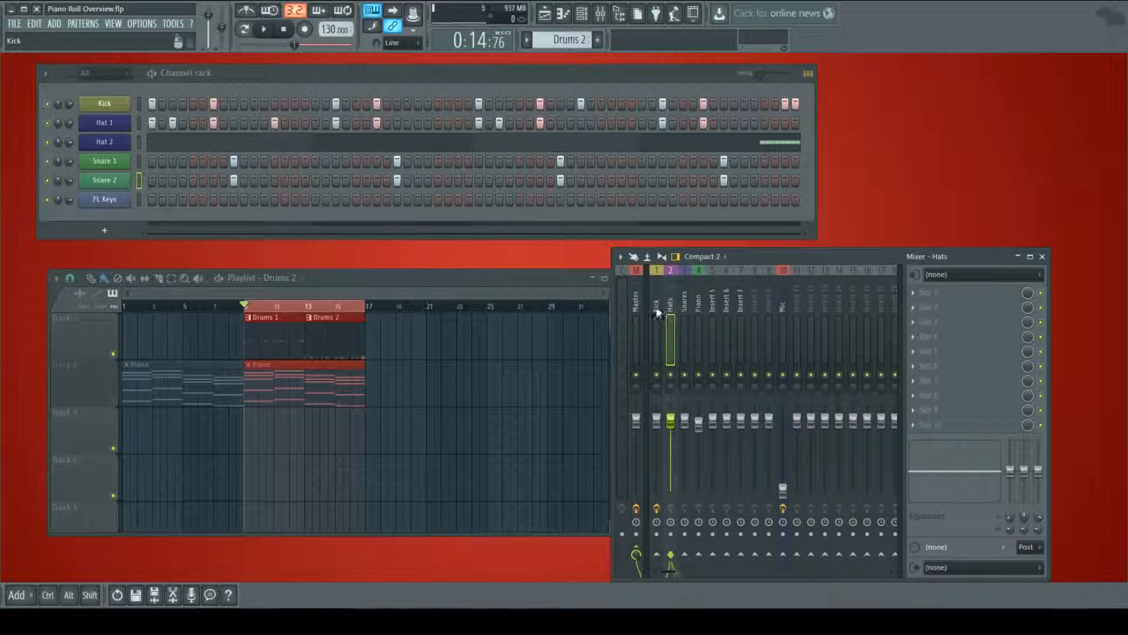
{"action": "left_click", "coordinate": [657, 314]}
{"action": "left_click", "coordinate": [673, 313]}
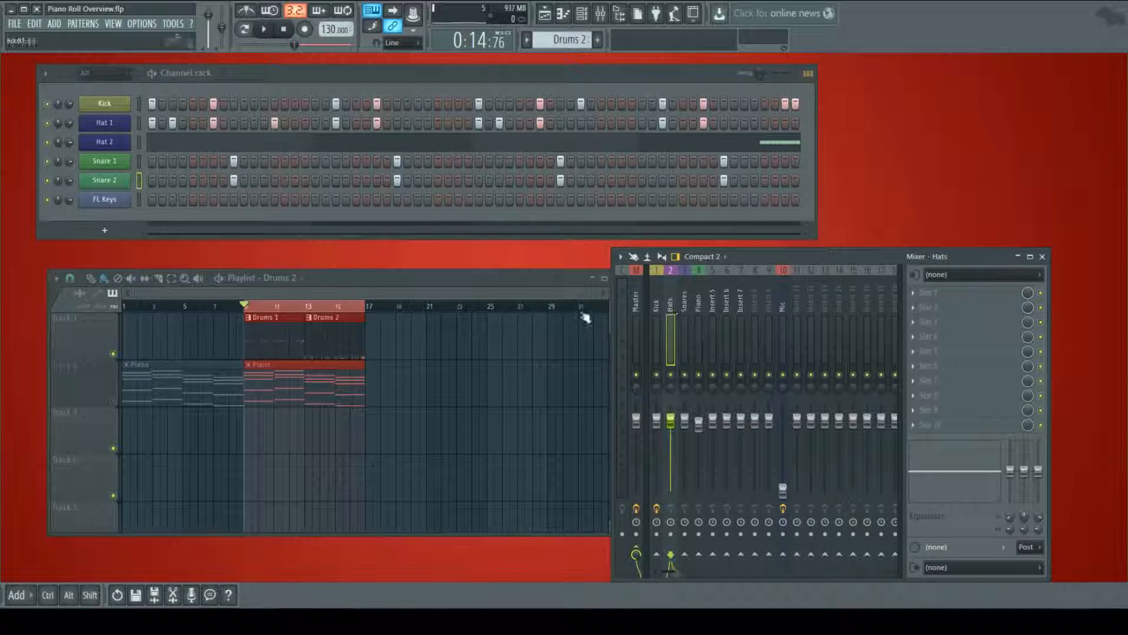
{"action": "left_click", "coordinate": [917, 298]}
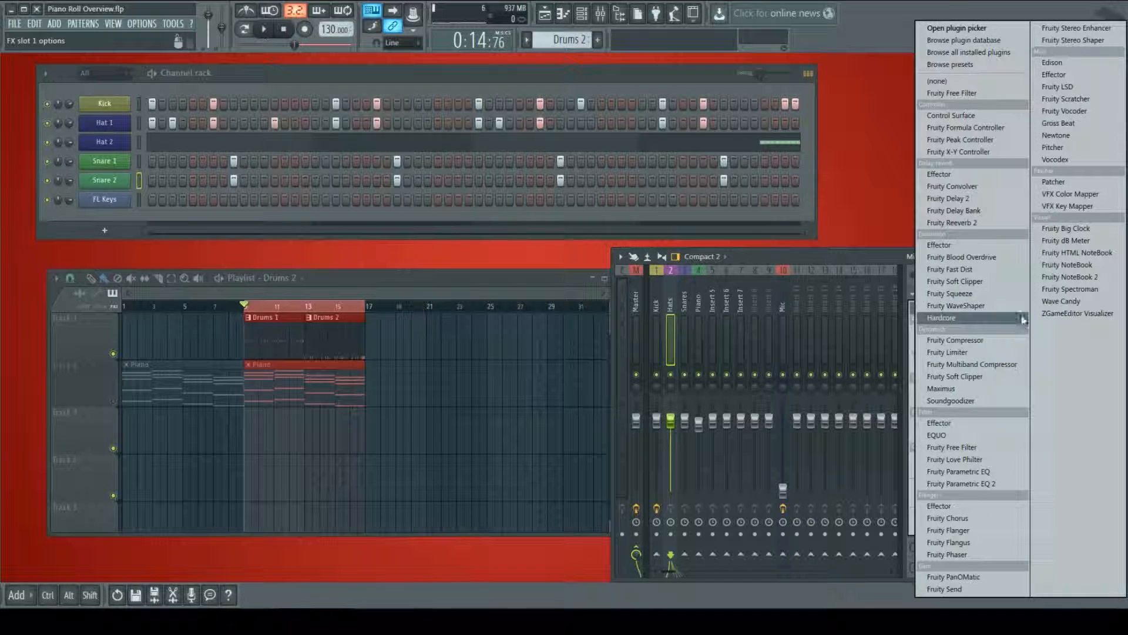
{"action": "left_click", "coordinate": [990, 484]}
{"action": "left_click_drag", "start_coordinate": [213, 156], "coordinate": [594, 240]}
- Start playback and turn band 1 of the Hats equalizer into a steeper high-pass filter around 4 kHz
{"action": "key", "text": "space"}
{"action": "left_click_drag", "start_coordinate": [450, 349], "coordinate": [572, 403]}
{"action": "left_click", "coordinate": [699, 277]}
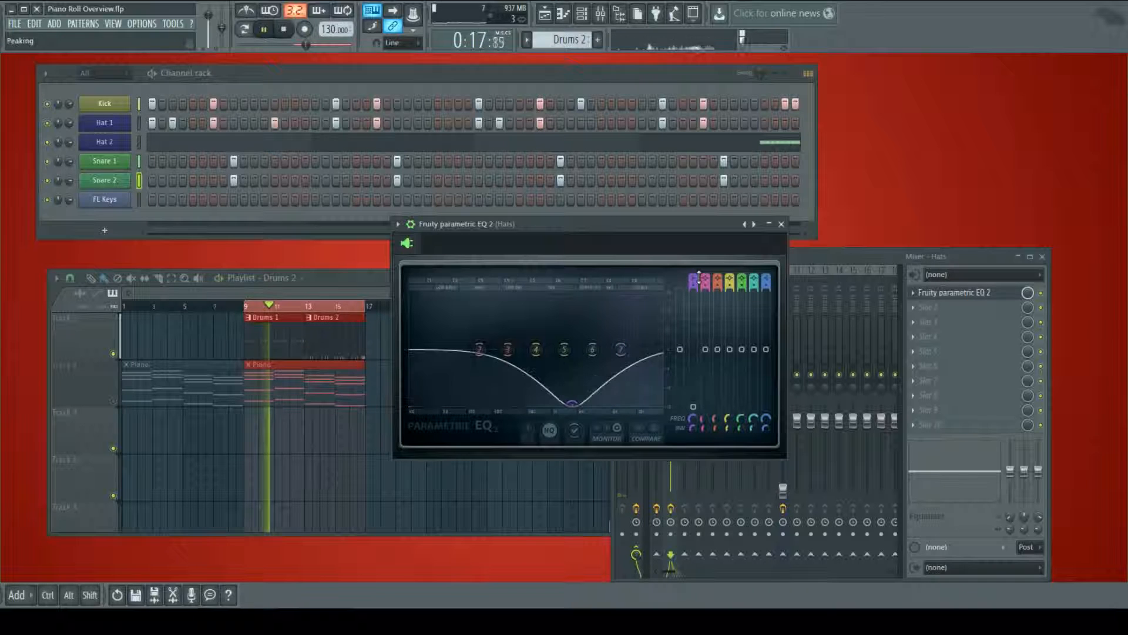
{"action": "left_click", "coordinate": [699, 276]}
{"action": "left_click", "coordinate": [699, 278]}
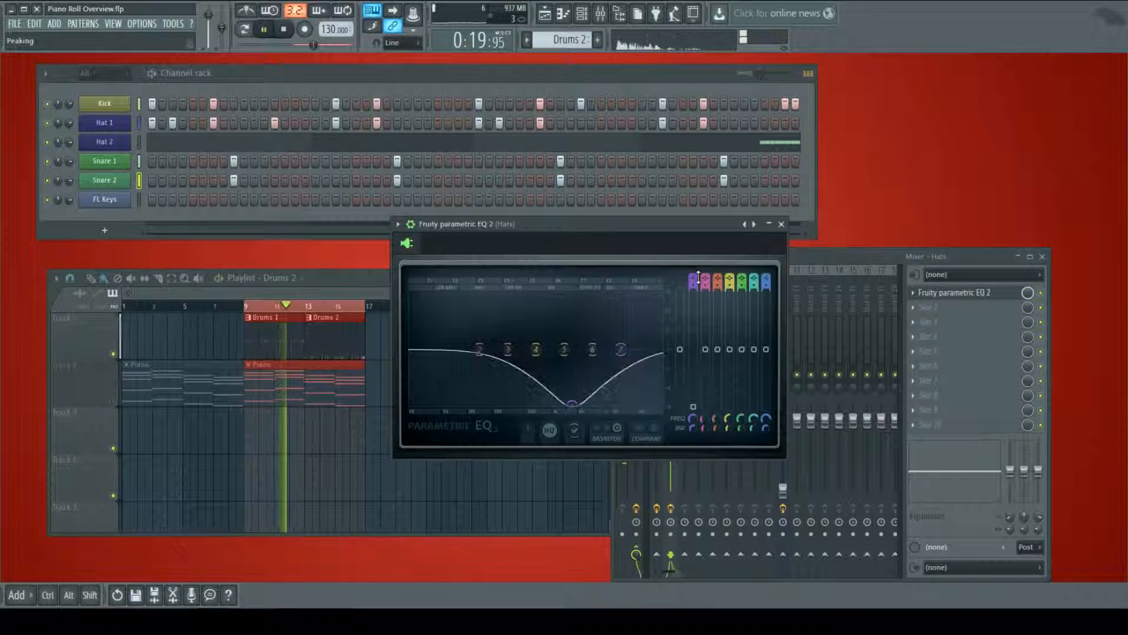
{"action": "left_click", "coordinate": [697, 279]}
{"action": "left_click", "coordinate": [696, 279]}
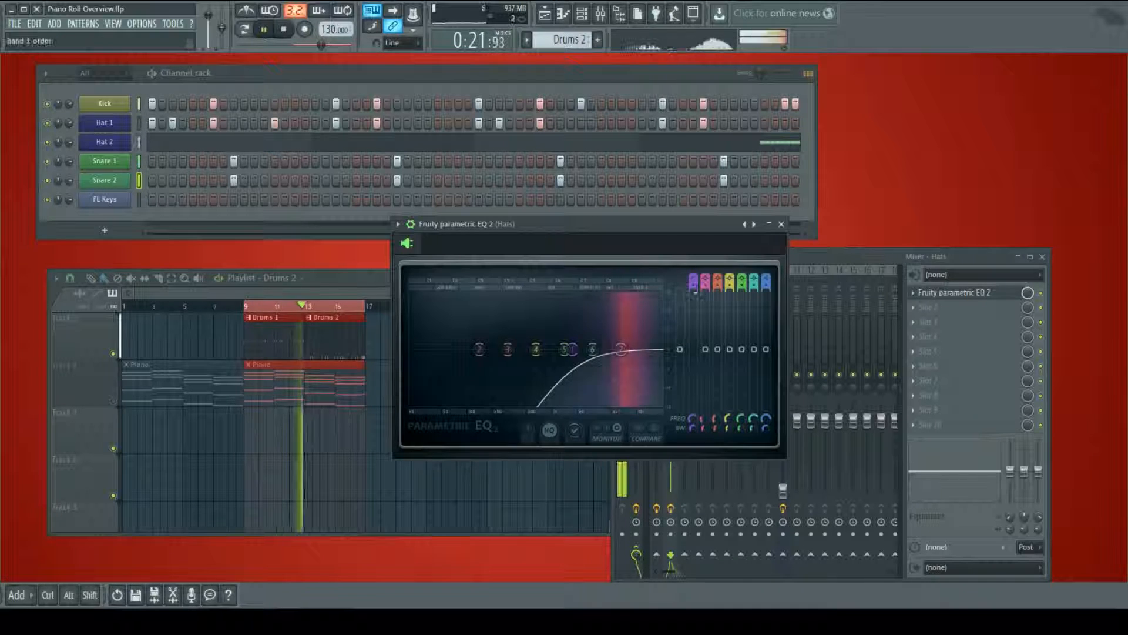
{"action": "left_click", "coordinate": [693, 286]}
{"action": "left_click", "coordinate": [693, 286]}
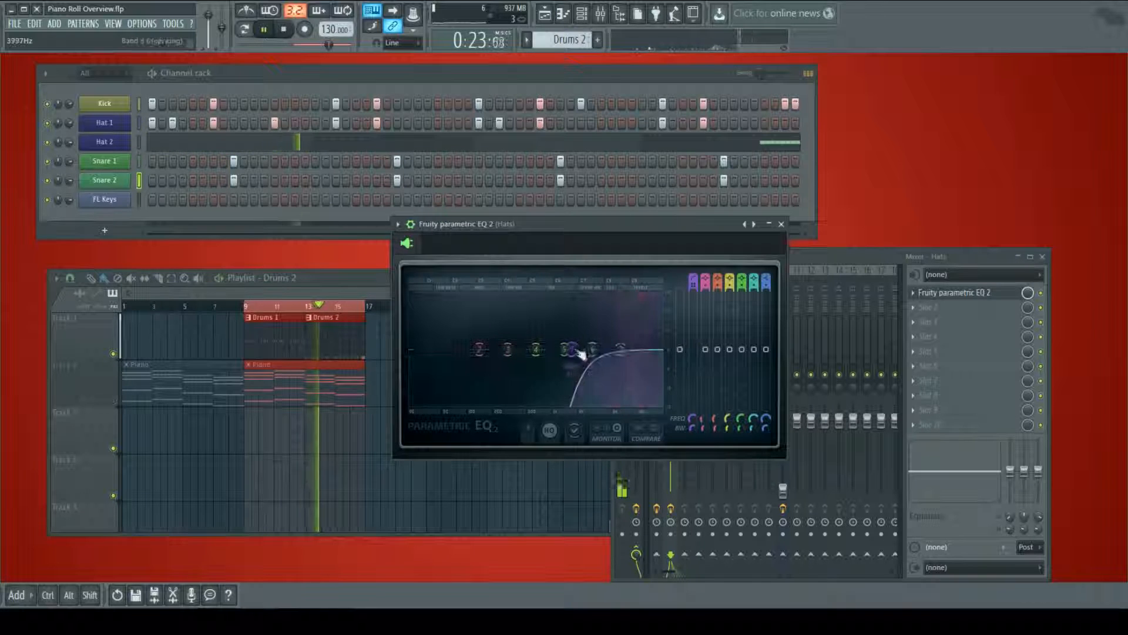
- Shift the Hats high-pass cutoff slightly higher, boost band 6 in the high frequencies, and close the equalizer
{"action": "left_click_drag", "start_coordinate": [573, 351], "coordinate": [624, 342]}
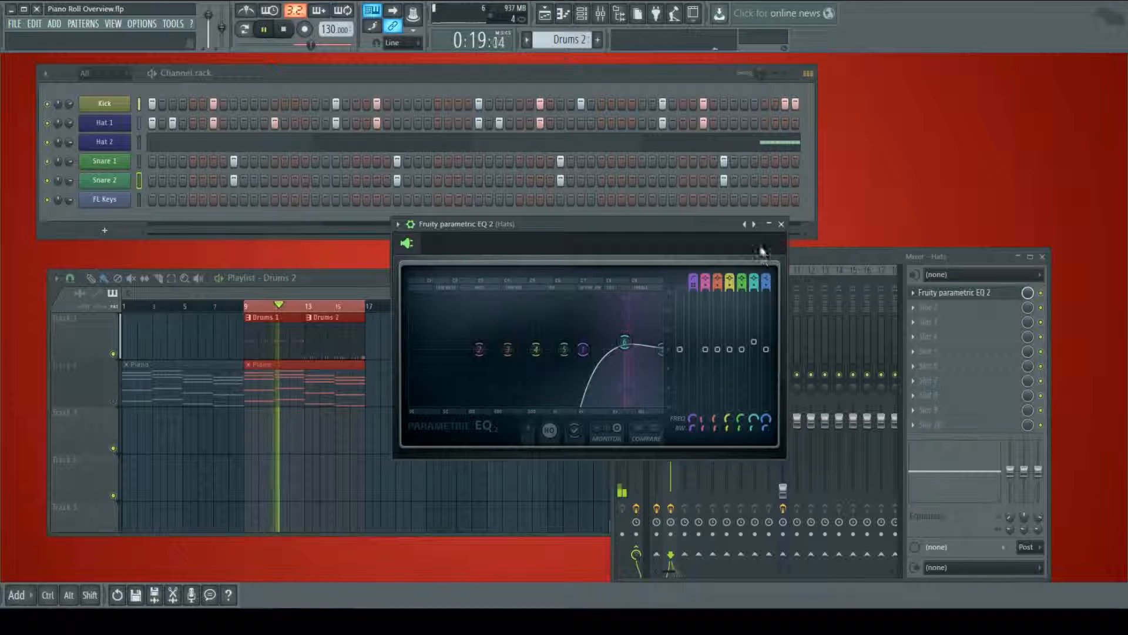
{"action": "mouse_move", "coordinate": [583, 349]}
{"action": "left_mouse_down"}
{"action": "mouse_move", "coordinate": [622, 338]}
{"action": "mouse_move", "coordinate": [585, 349]}
{"action": "left_mouse_up"}
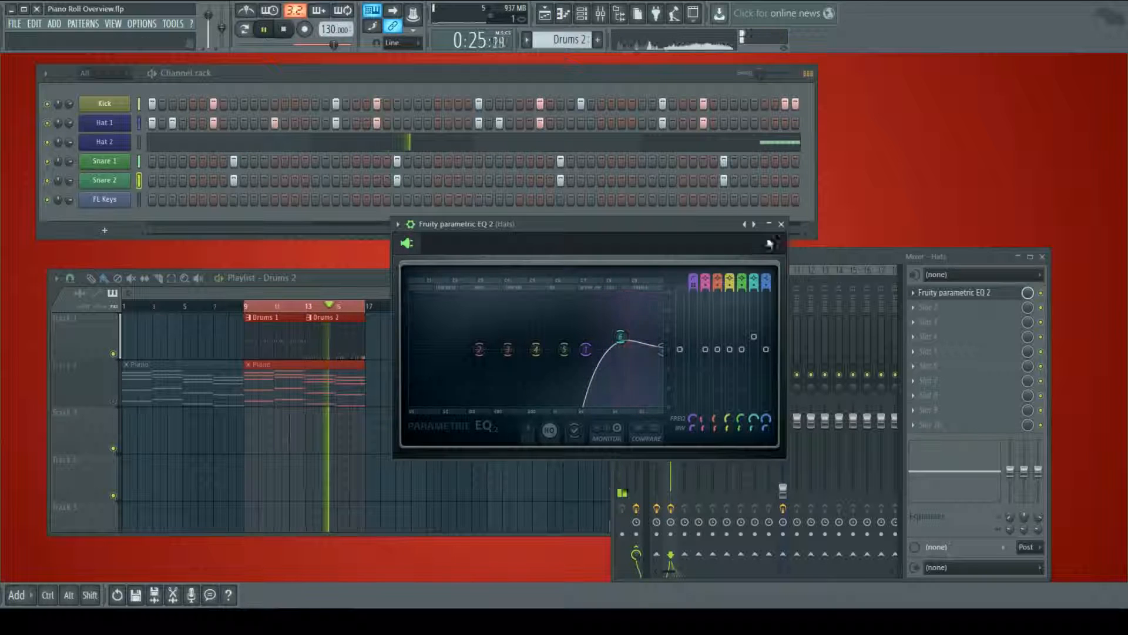
{"action": "left_click", "coordinate": [781, 224]}
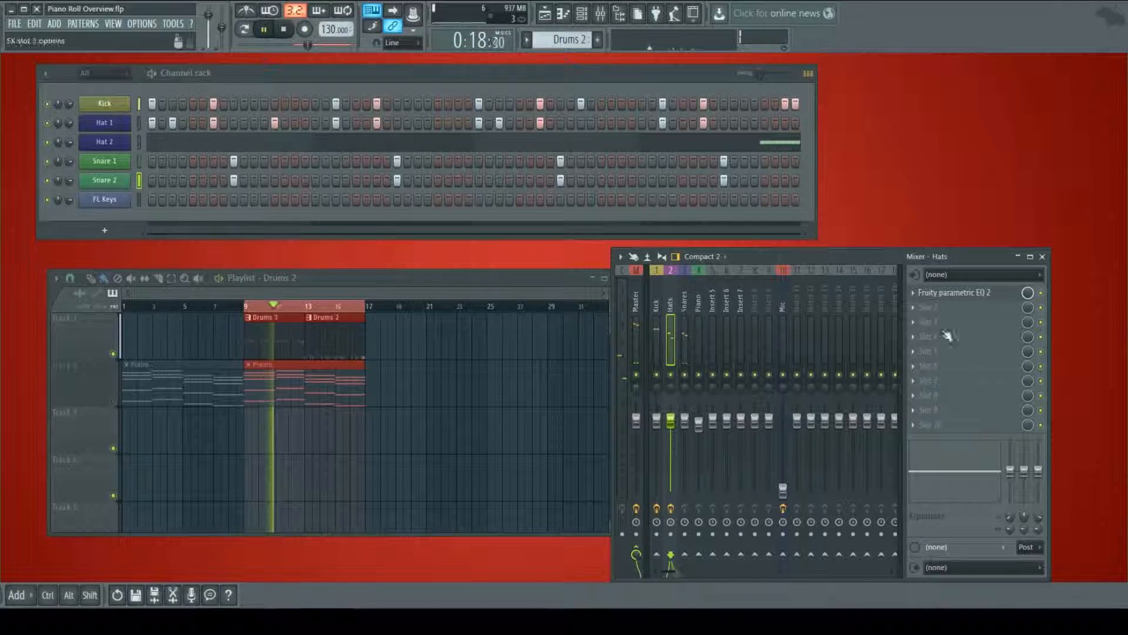
- Load Fruity Reeverb 2 into effect slot 2 of the Hats track and adjust its low cut and room size
{"action": "left_click", "coordinate": [919, 308]}
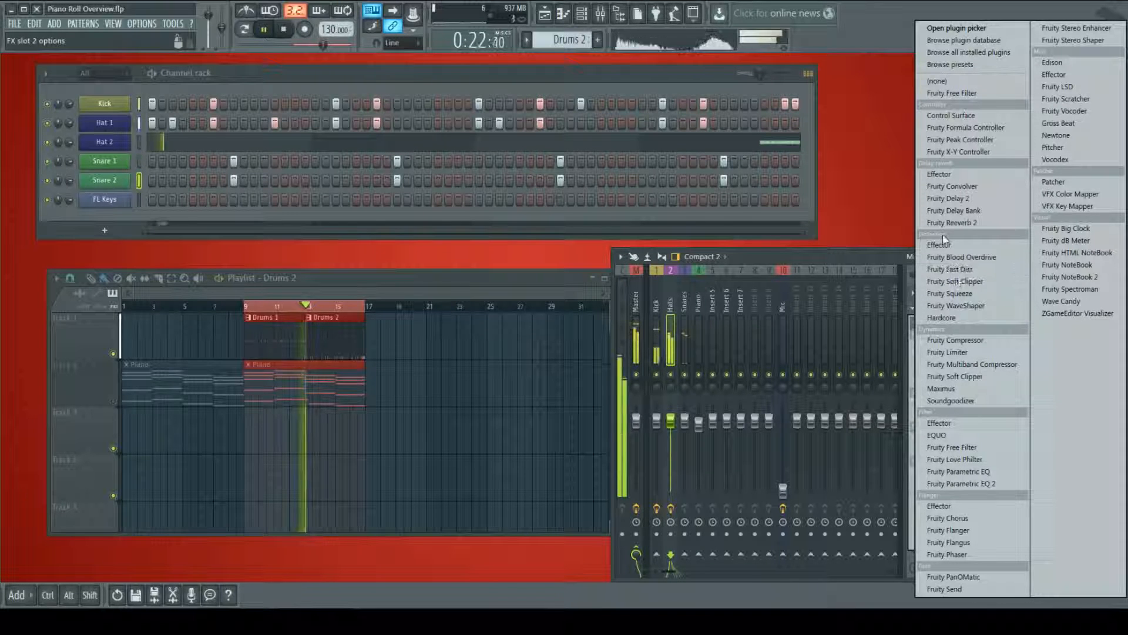
{"action": "left_click", "coordinate": [952, 223]}
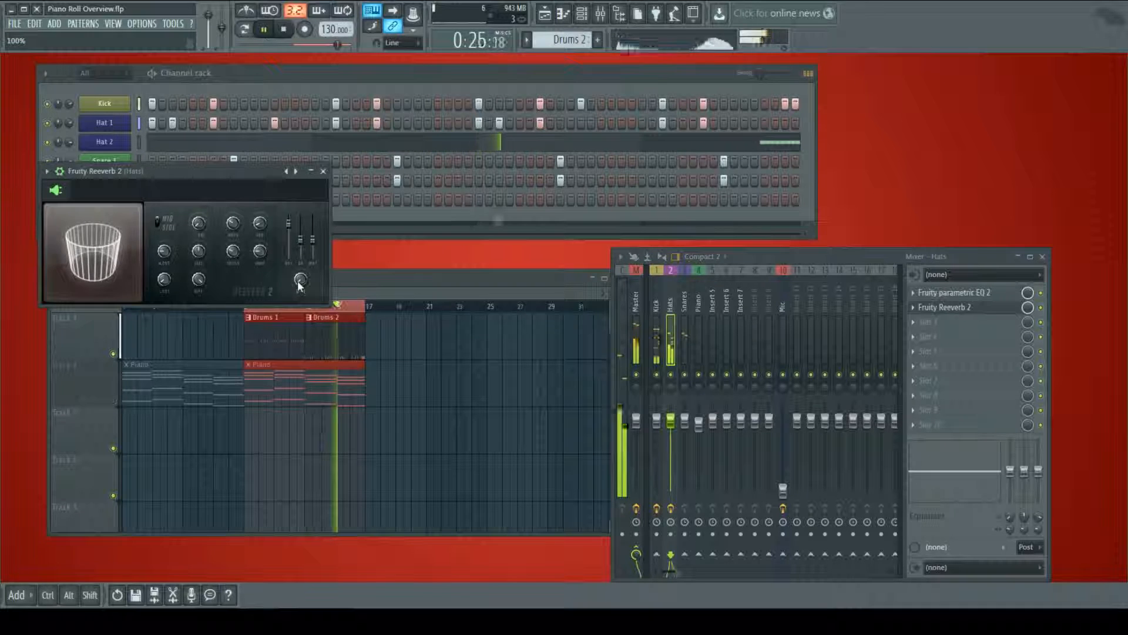
{"action": "left_click_drag", "start_coordinate": [299, 282], "coordinate": [301, 276]}
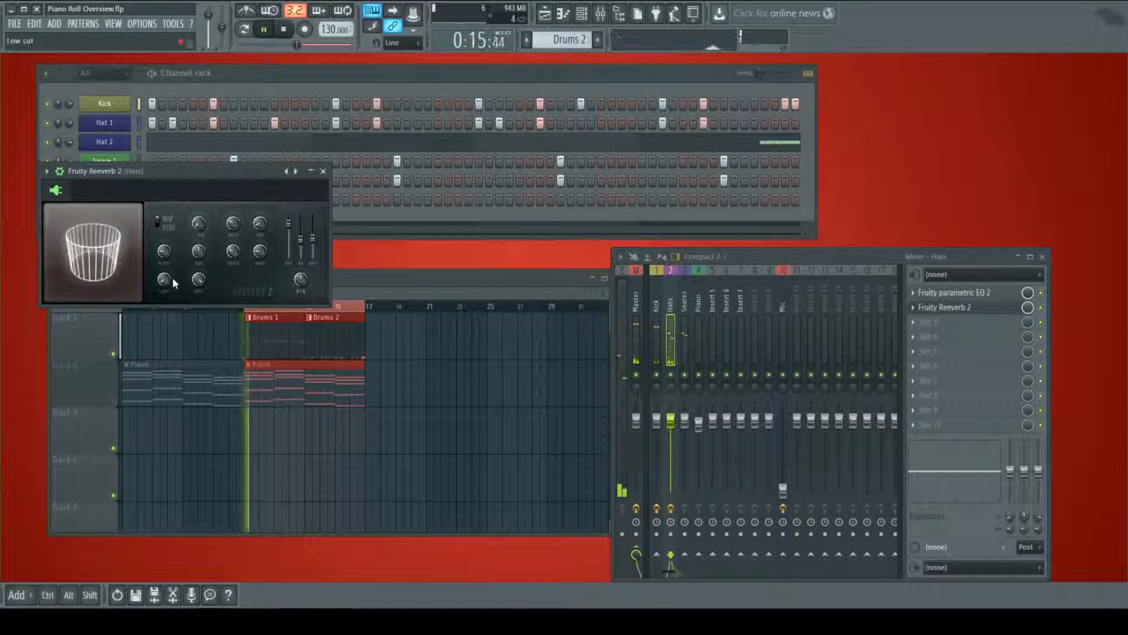
{"action": "mouse_move", "coordinate": [313, 238]}
{"action": "left_mouse_down"}
{"action": "mouse_move", "coordinate": [314, 223]}
{"action": "mouse_move", "coordinate": [313, 239]}
{"action": "left_mouse_up"}
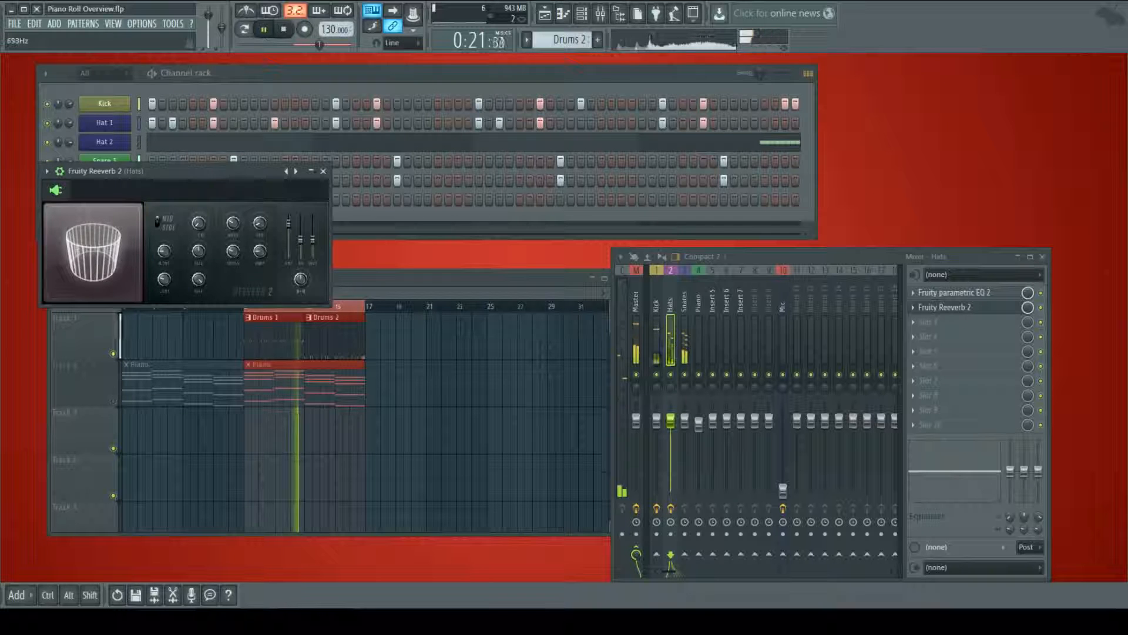
{"action": "left_click_drag", "start_coordinate": [165, 280], "coordinate": [165, 276]}
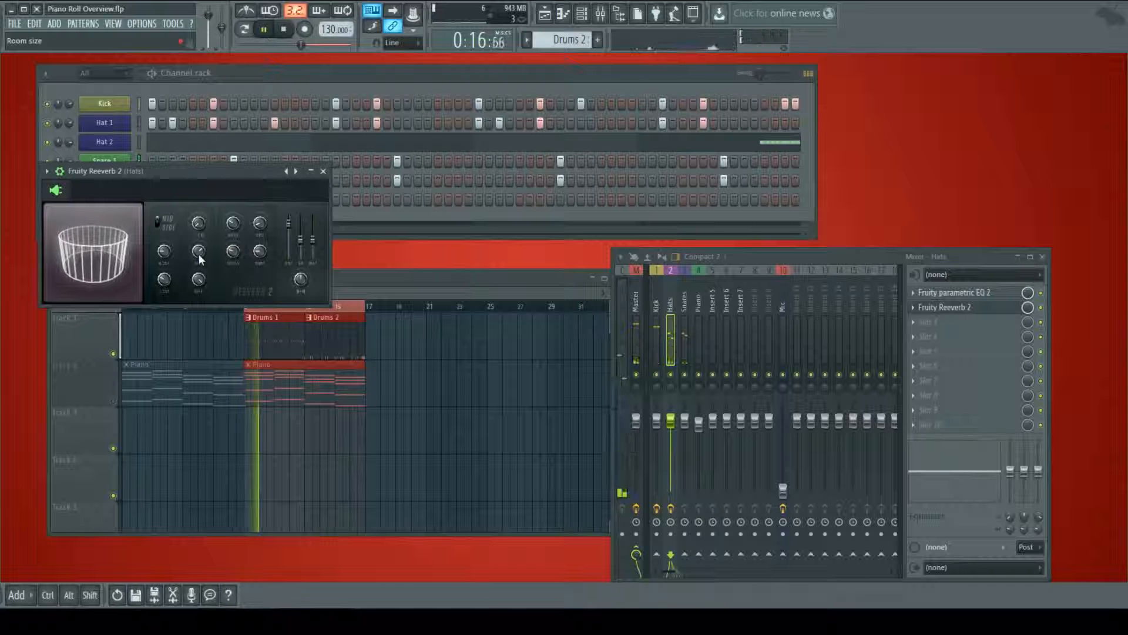
- Close Fruity Reeverb 2 and reduce its mix level in slot 2 of the Hats track
{"action": "left_click", "coordinate": [323, 171]}
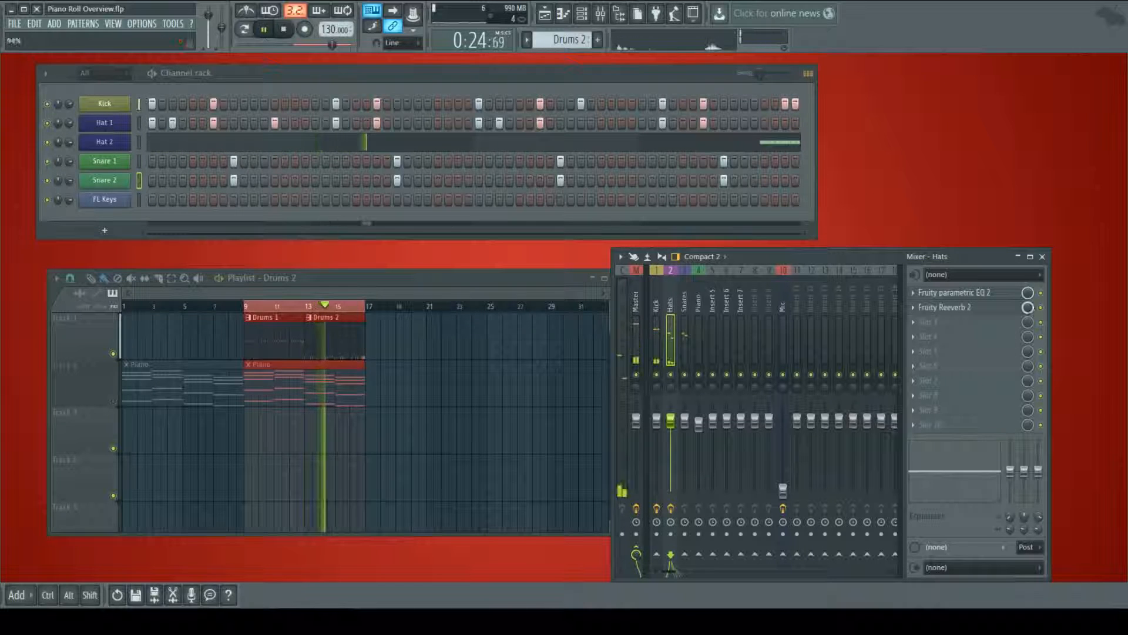
{"action": "mouse_move", "coordinate": [1030, 306]}
{"action": "left_mouse_down"}
{"action": "mouse_move", "coordinate": [1030, 325]}
{"action": "mouse_move", "coordinate": [1030, 303]}
{"action": "left_mouse_up"}
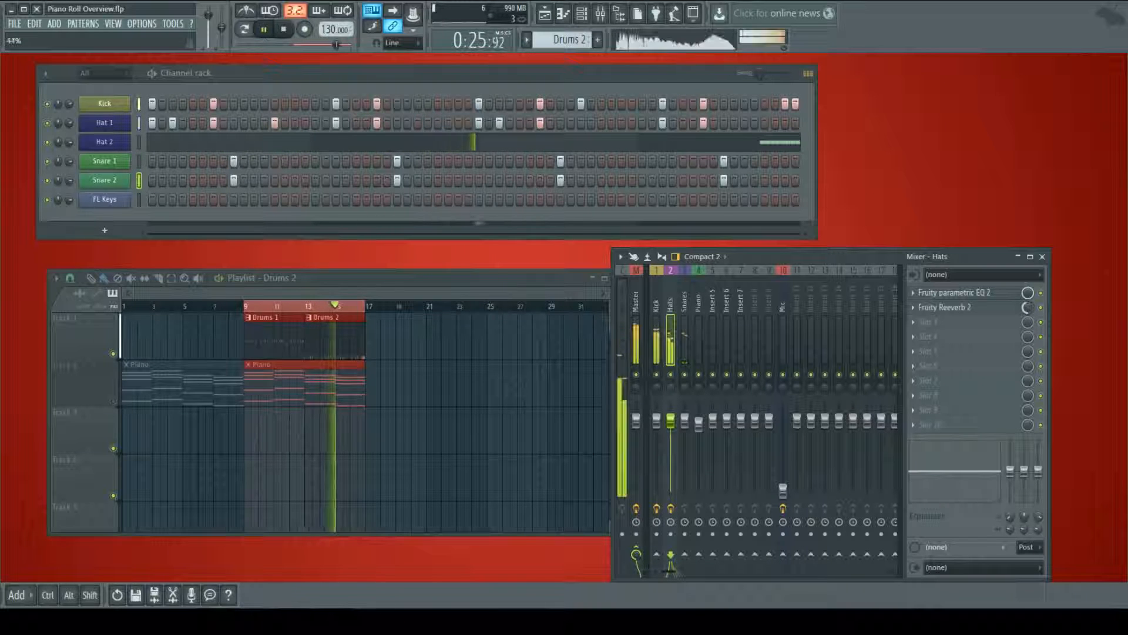
{"action": "left_click_drag", "start_coordinate": [1027, 308], "coordinate": [1026, 320]}
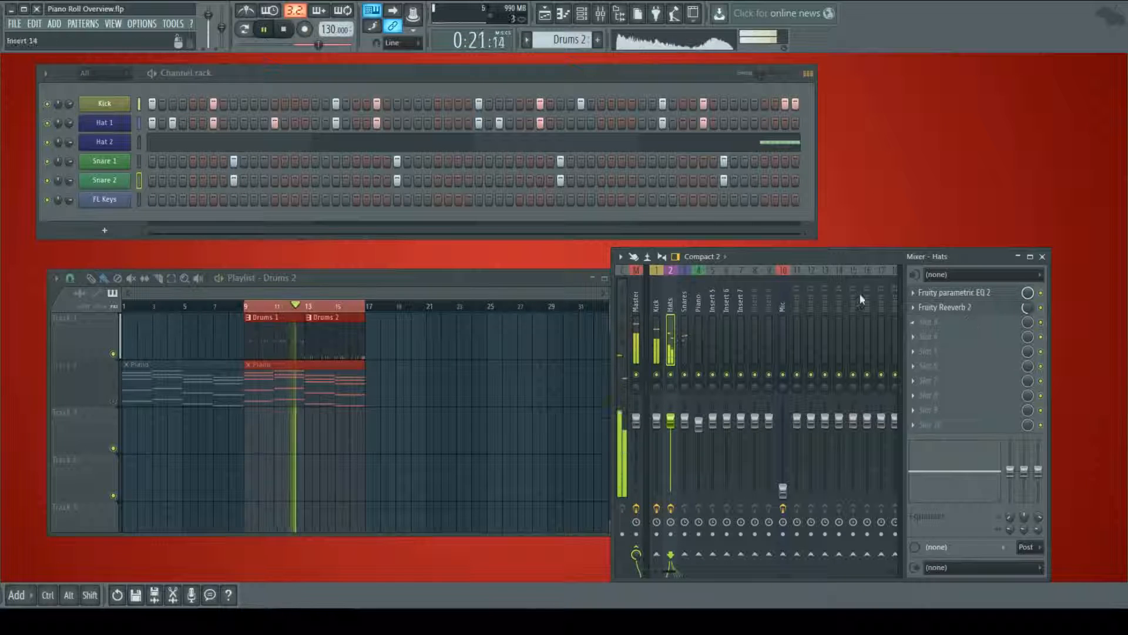
- Load Fruity Parametric EQ 2 into effect slot 1 of the Snares track and move its window nearer the Mixer
{"action": "left_click", "coordinate": [687, 304]}
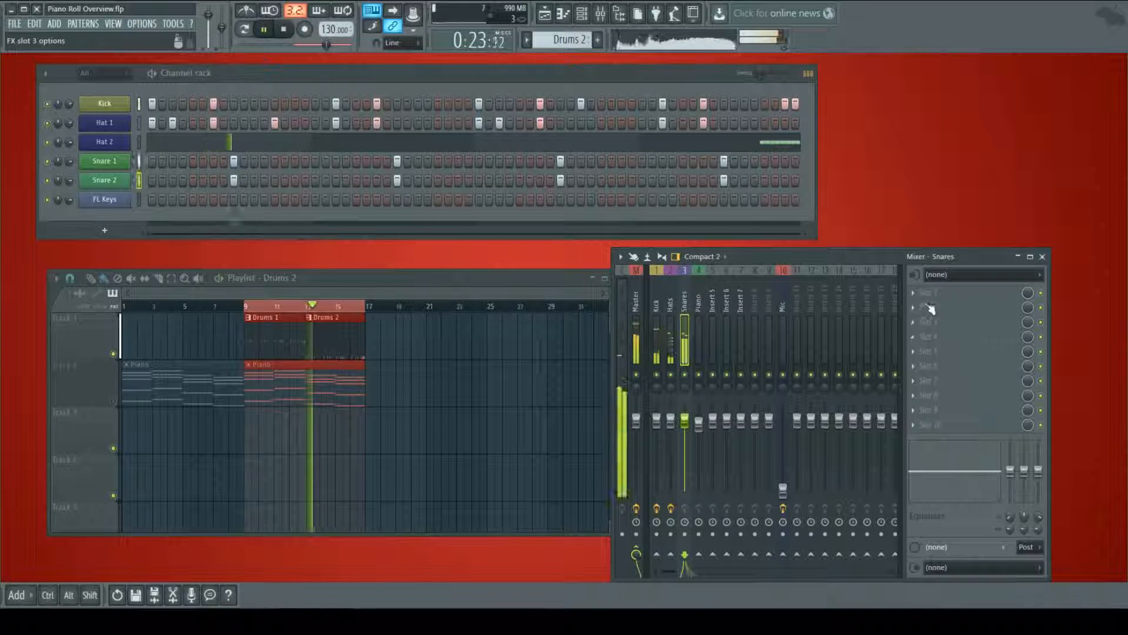
{"action": "left_click", "coordinate": [914, 294]}
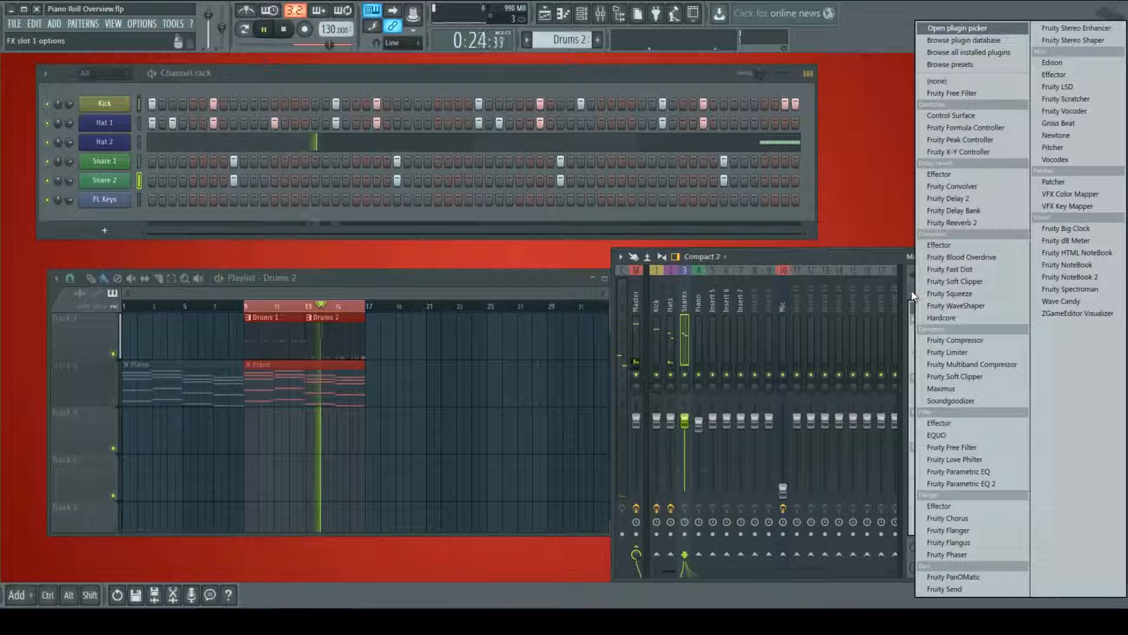
{"action": "left_click", "coordinate": [957, 484]}
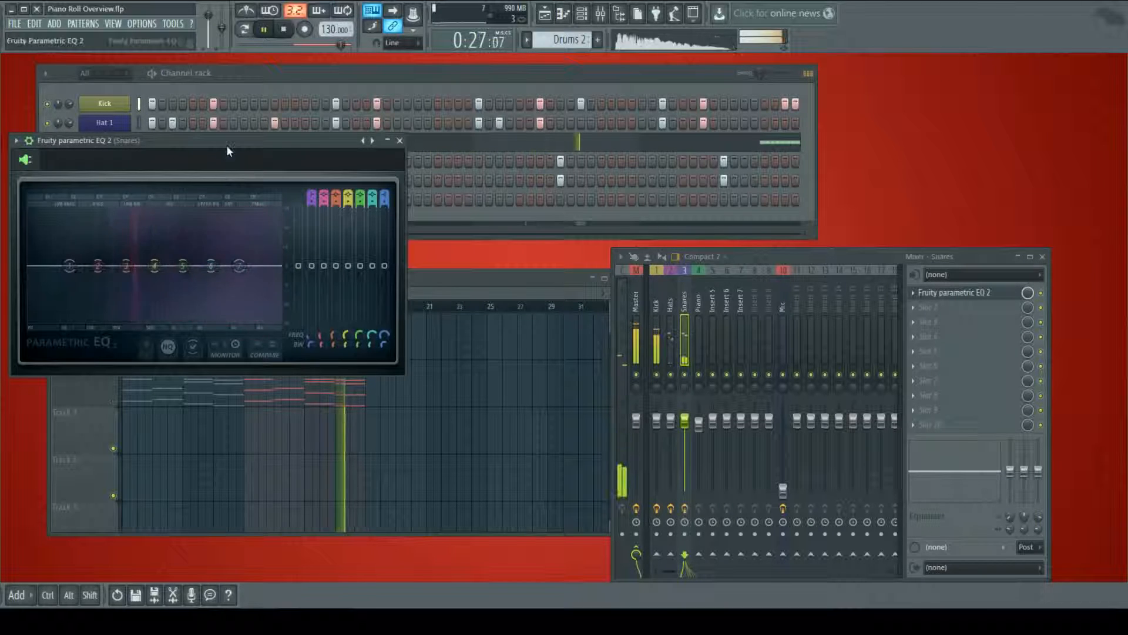
{"action": "left_click_drag", "start_coordinate": [227, 144], "coordinate": [539, 278]}
- Set band 1 of the Snares equalizer to a high-pass filter at the low end and steepen its slope
{"action": "left_click_drag", "start_coordinate": [382, 397], "coordinate": [399, 448]}
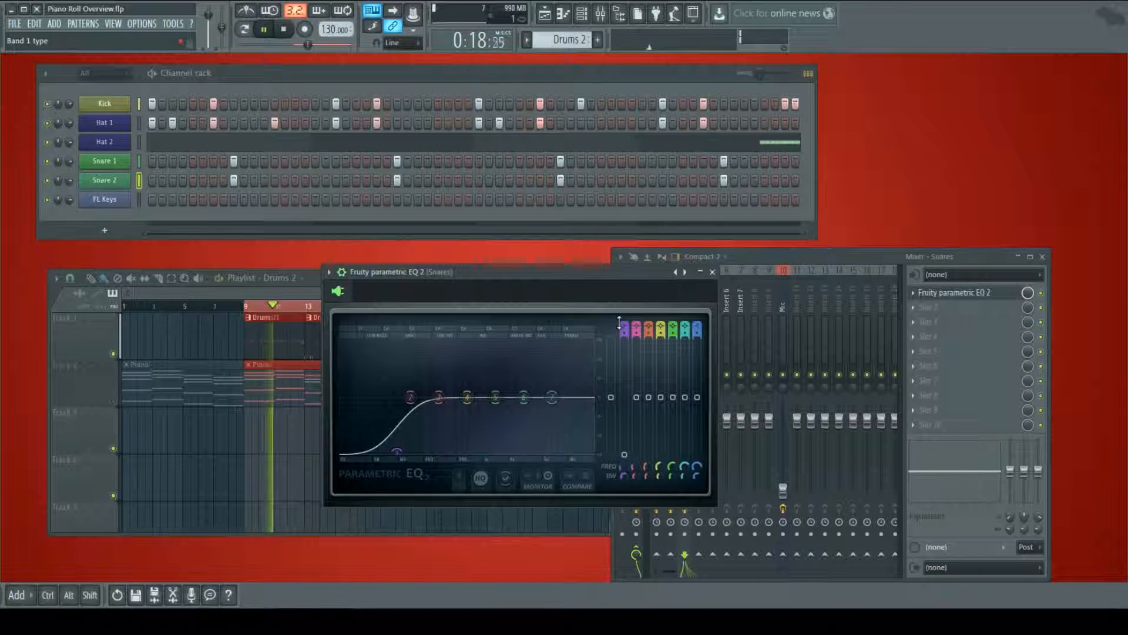
{"action": "left_click_drag", "start_coordinate": [623, 329], "coordinate": [620, 323]}
{"action": "scroll", "coordinate": [619, 323], "scroll_direction": "down", "scroll_amount": 4}
{"action": "scroll", "coordinate": [619, 323], "scroll_direction": "down", "scroll_amount": 2}
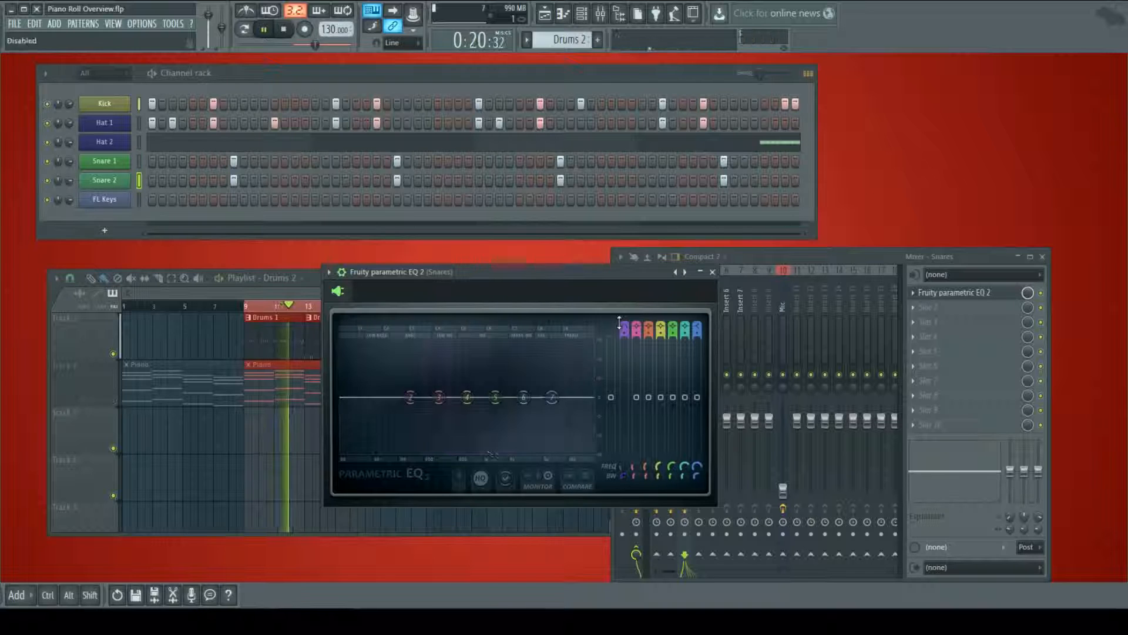
{"action": "scroll", "coordinate": [619, 323], "scroll_direction": "up", "scroll_amount": 3}
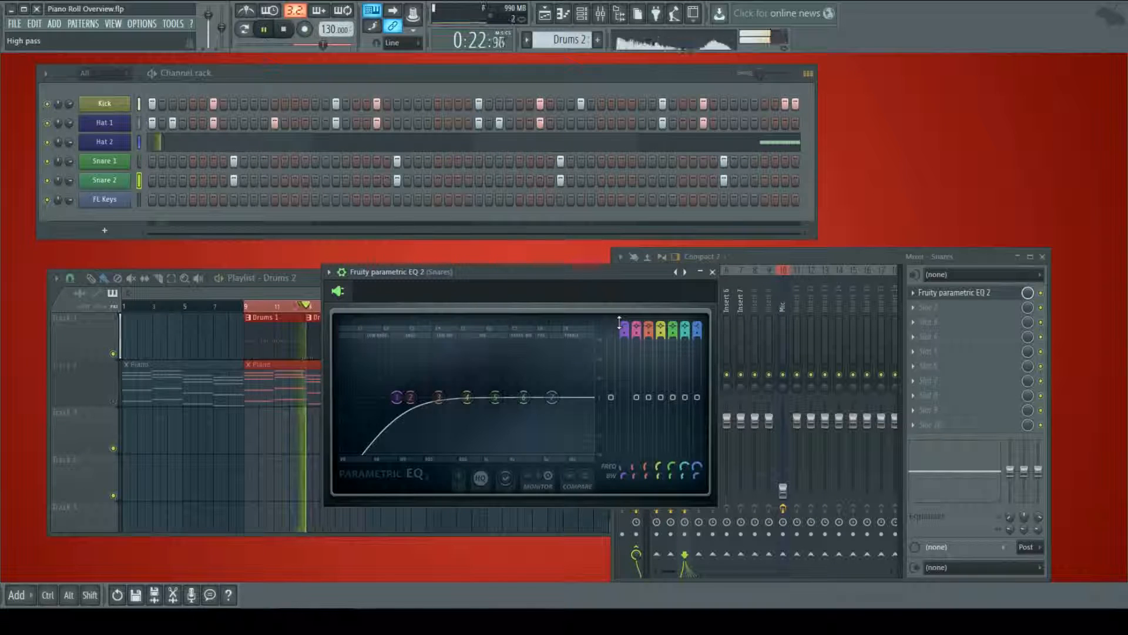
{"action": "scroll", "coordinate": [624, 334], "scroll_direction": "up", "scroll_amount": 1}
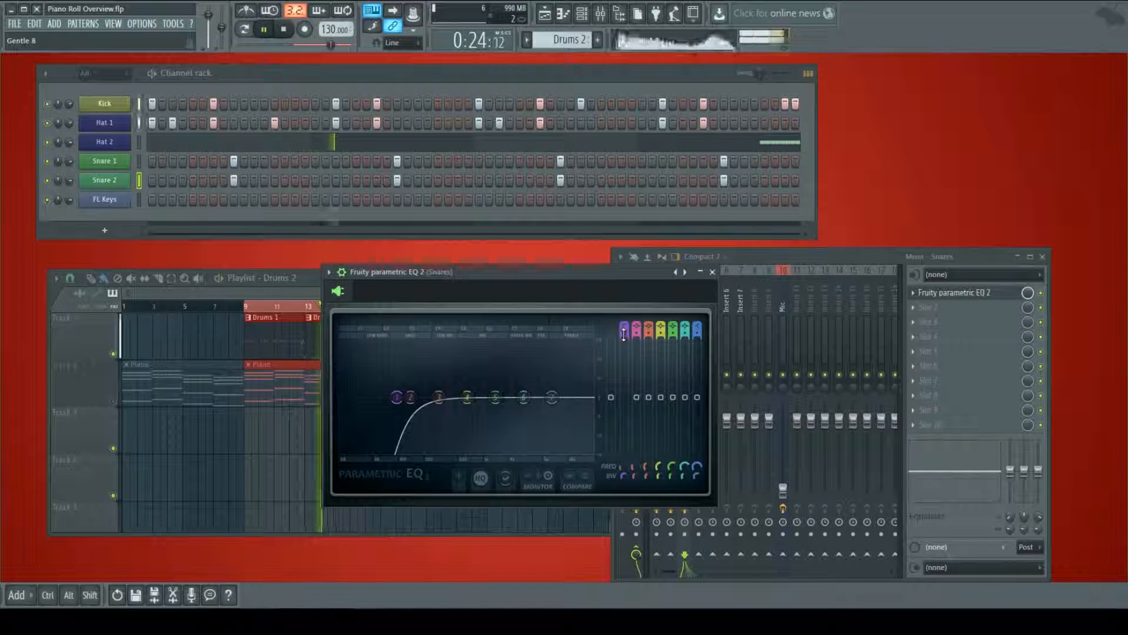
- Move band 3 of the Snares equalizer beside the low cutoff with a slight boost, and pull band 7 down to cut the highest frequencies
{"action": "mouse_move", "coordinate": [398, 397]}
{"action": "left_mouse_down"}
{"action": "mouse_move", "coordinate": [438, 397]}
{"action": "mouse_move", "coordinate": [408, 386]}
{"action": "left_mouse_up"}
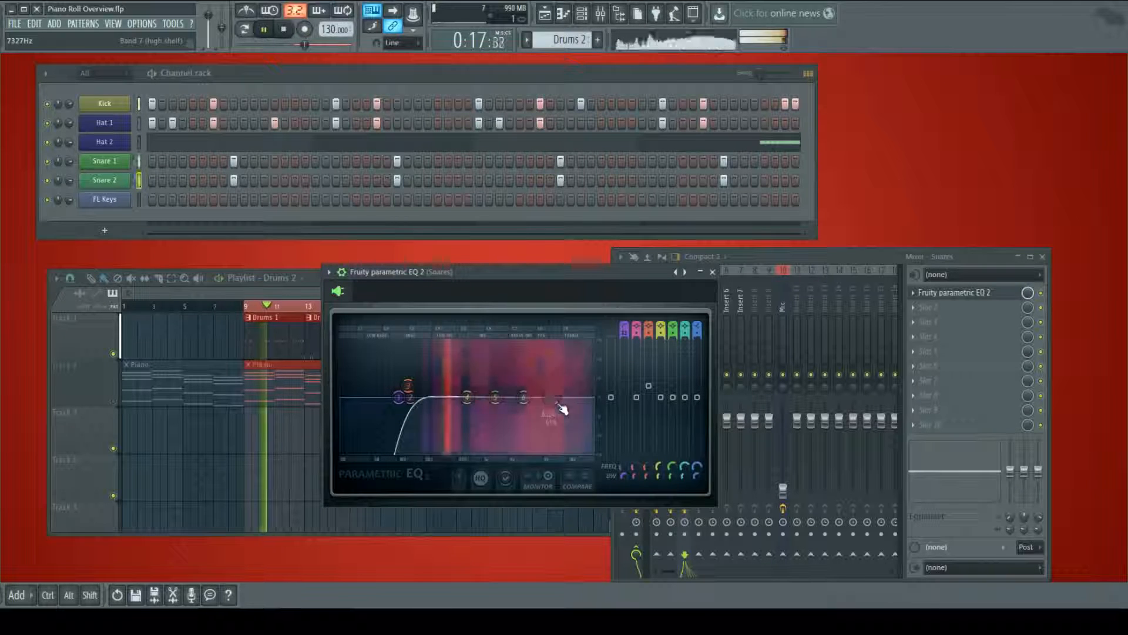
{"action": "left_click_drag", "start_coordinate": [554, 399], "coordinate": [586, 450]}
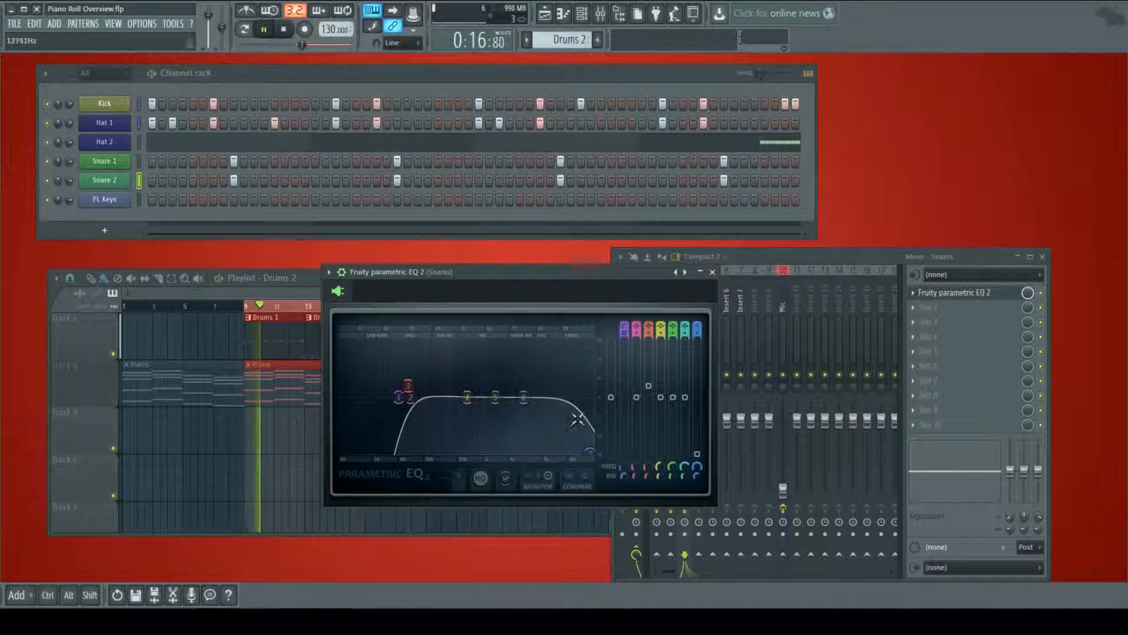
{"action": "left_click_drag", "start_coordinate": [582, 423], "coordinate": [591, 387]}
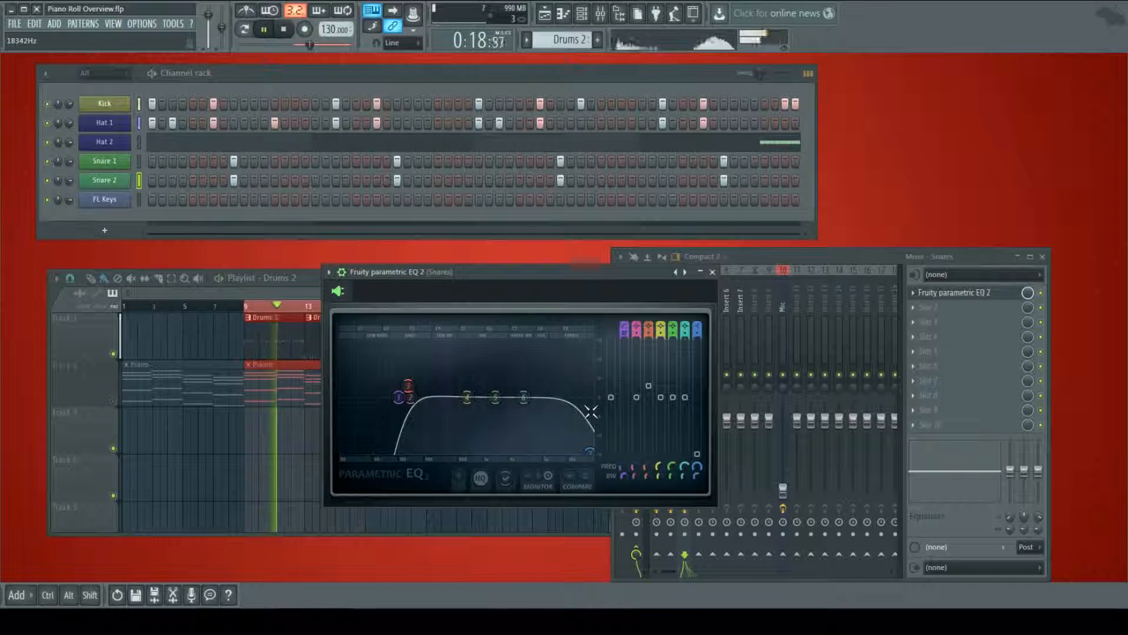
- Move the Snares equalizer window aside, rename the plugin Snare EQ and close it
{"action": "left_click_drag", "start_coordinate": [615, 272], "coordinate": [638, 297]}
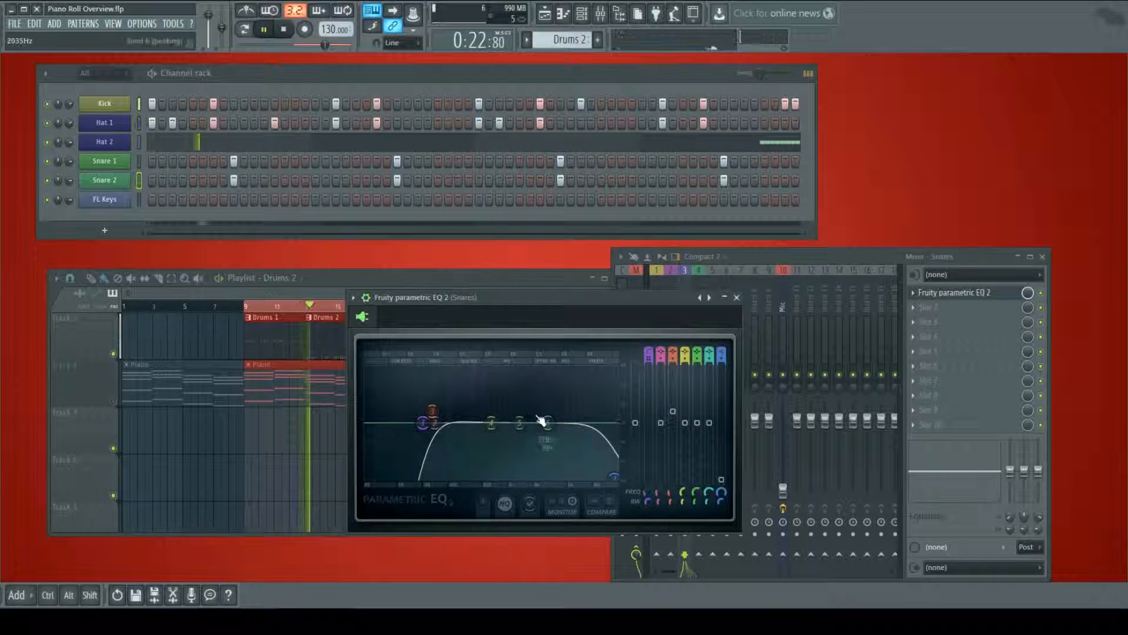
{"action": "left_click_drag", "start_coordinate": [505, 292], "coordinate": [548, 290]}
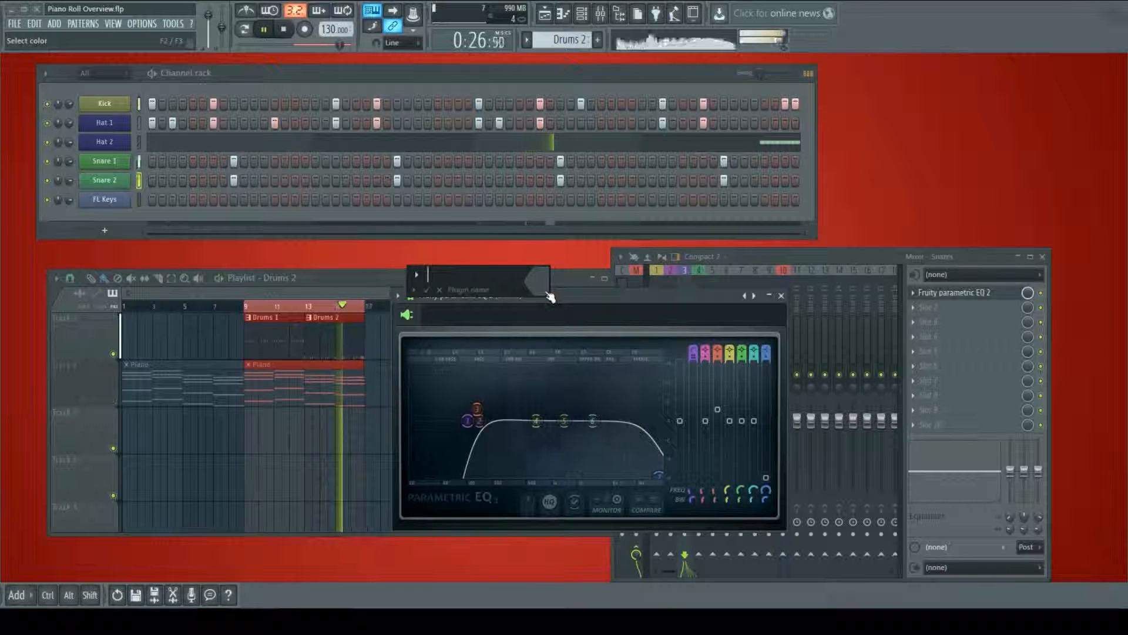
{"action": "type", "text": "Sna"}
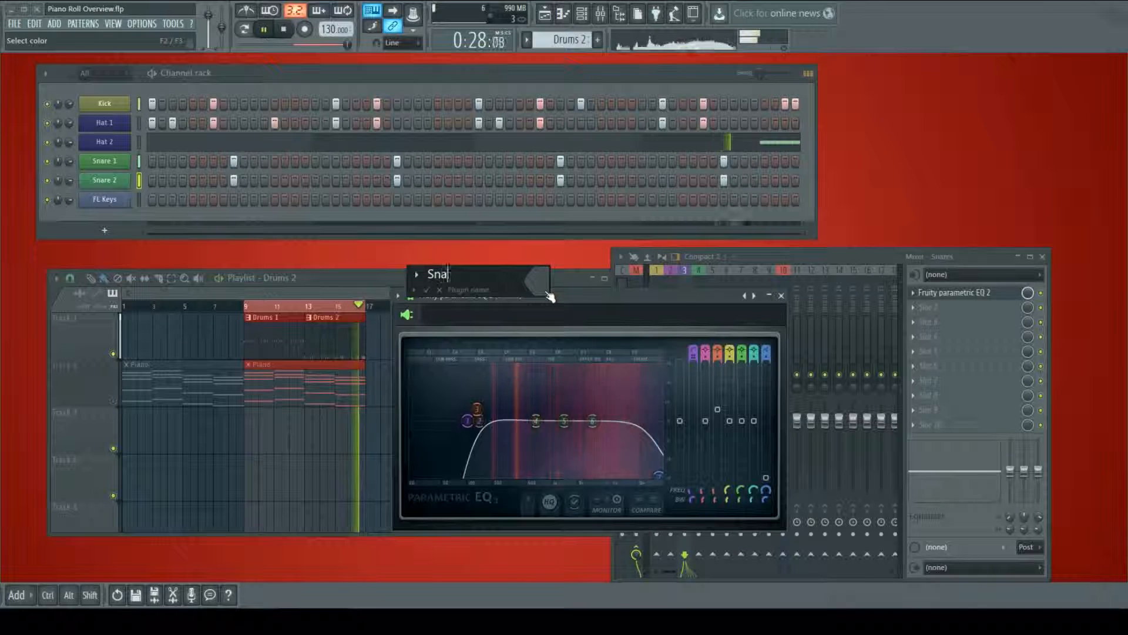
{"action": "type", "text": "re EQ"}
{"action": "key", "text": "Return"}
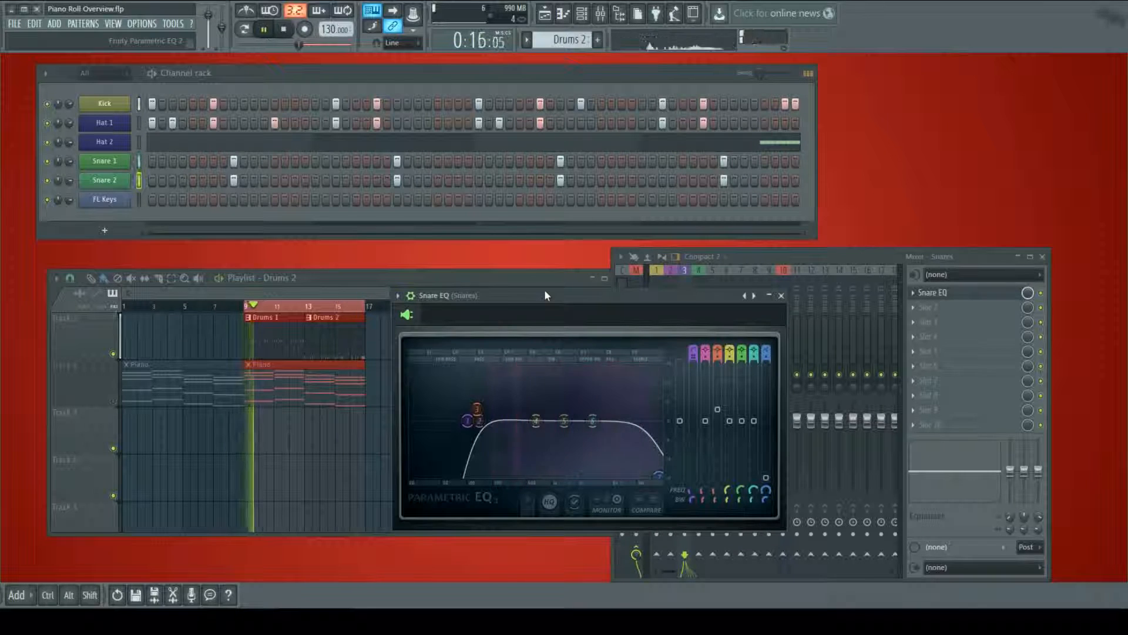
{"action": "left_click", "coordinate": [781, 295]}
{"action": "left_click", "coordinate": [940, 306]}
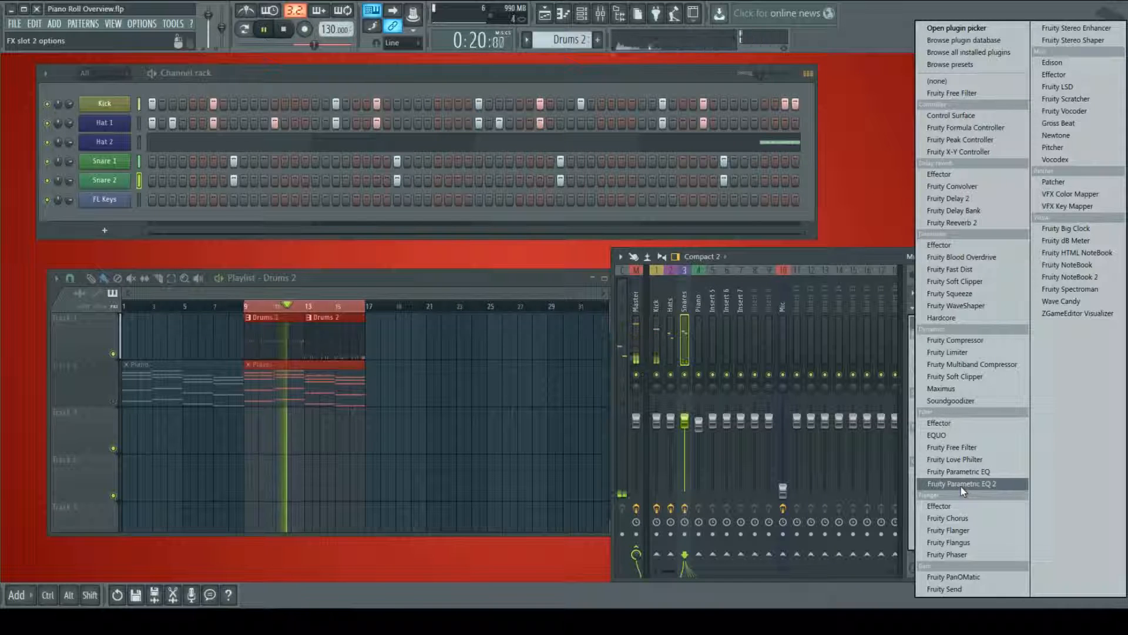
{"action": "left_click", "coordinate": [512, 292]}
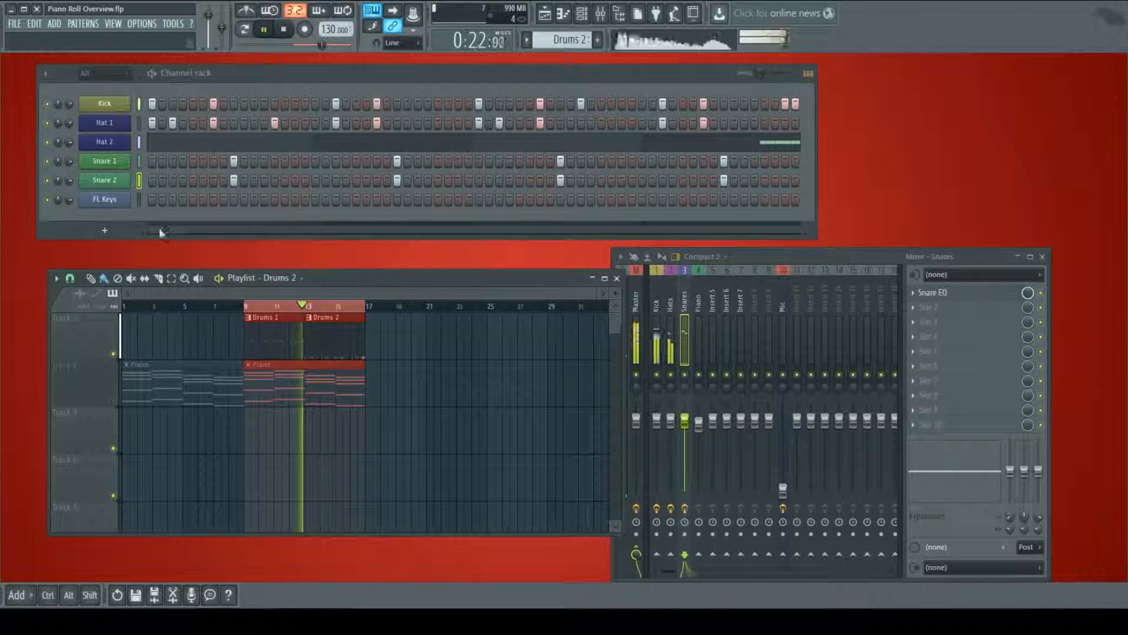
- Stop playback, audition the Snare 2 and Snare 1 channels, and close the sampler window
{"action": "key", "text": "space"}
{"action": "left_click", "coordinate": [109, 181]}
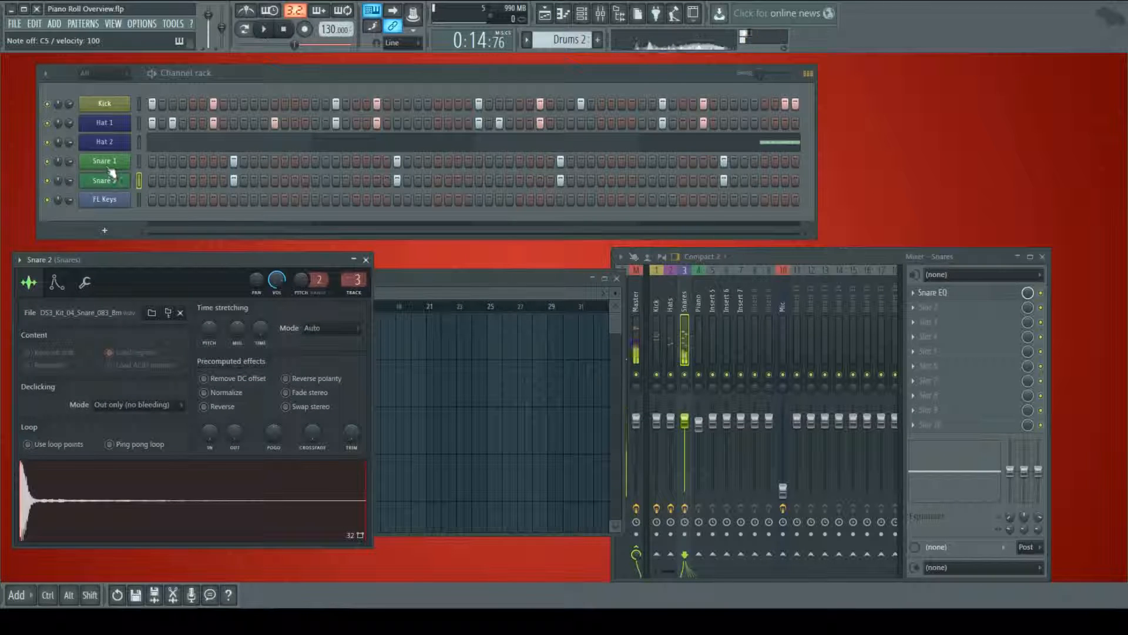
{"action": "left_click", "coordinate": [110, 168]}
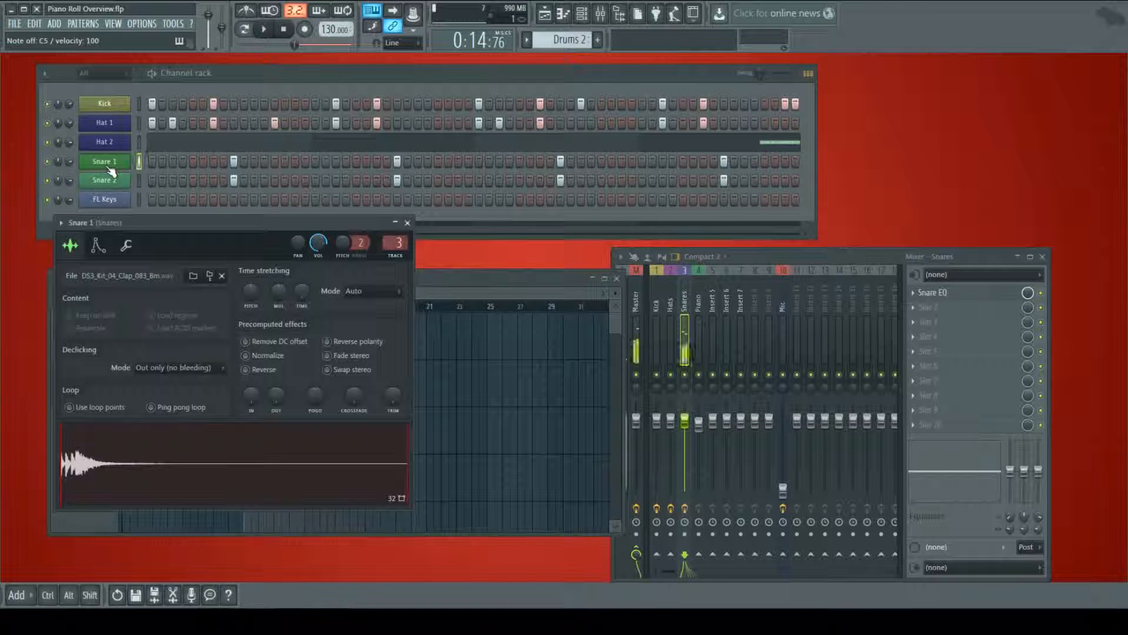
{"action": "left_click", "coordinate": [118, 182]}
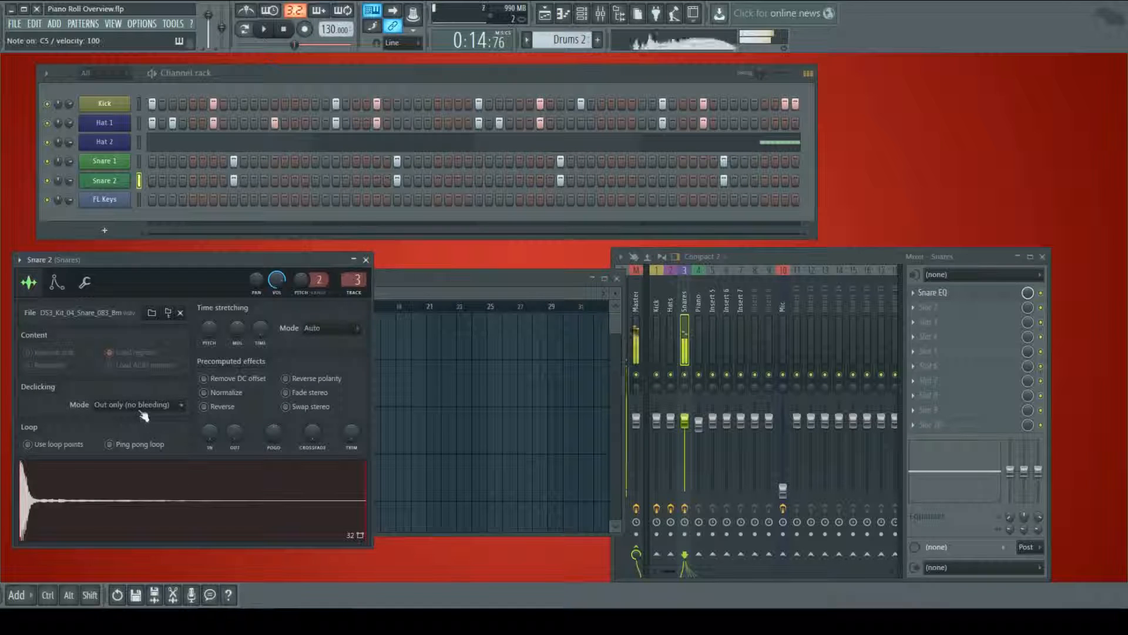
{"action": "left_click", "coordinate": [365, 259]}
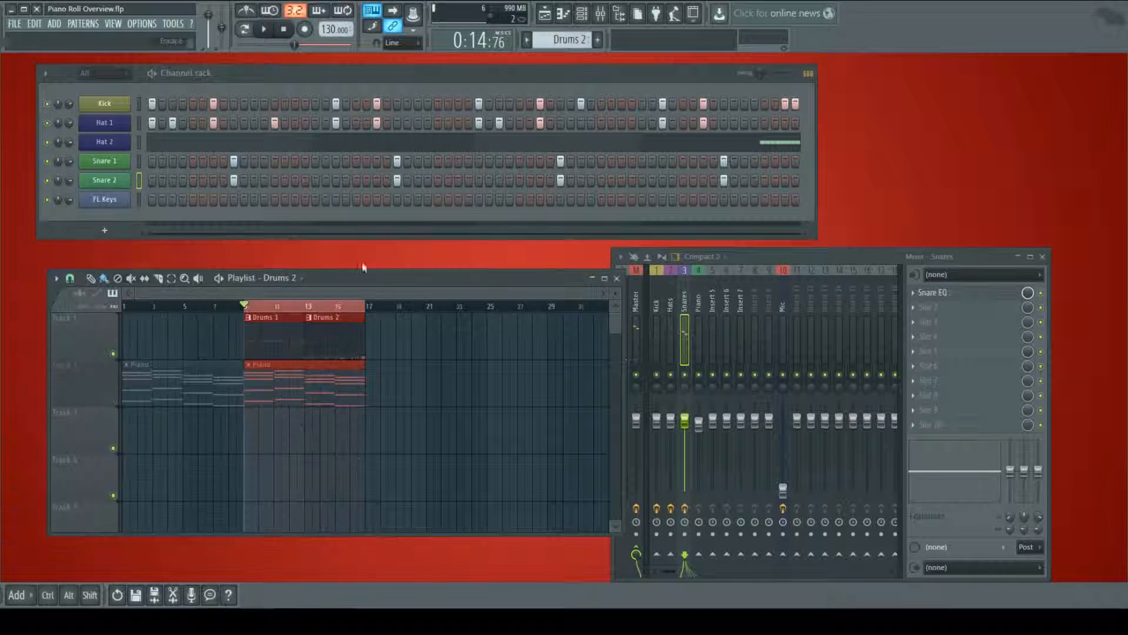
- Restart playback, unmute the piano's track in the Playlist and slightly lower the Piano fader in the Mixer
{"action": "key", "text": "space"}
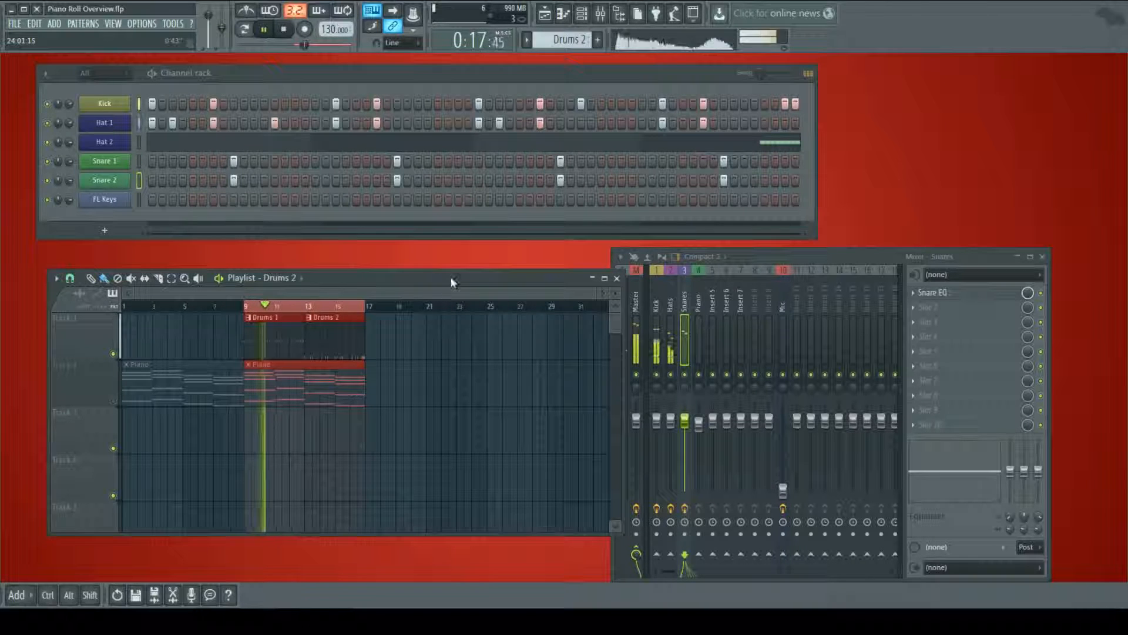
{"action": "left_click_drag", "start_coordinate": [450, 281], "coordinate": [417, 269]}
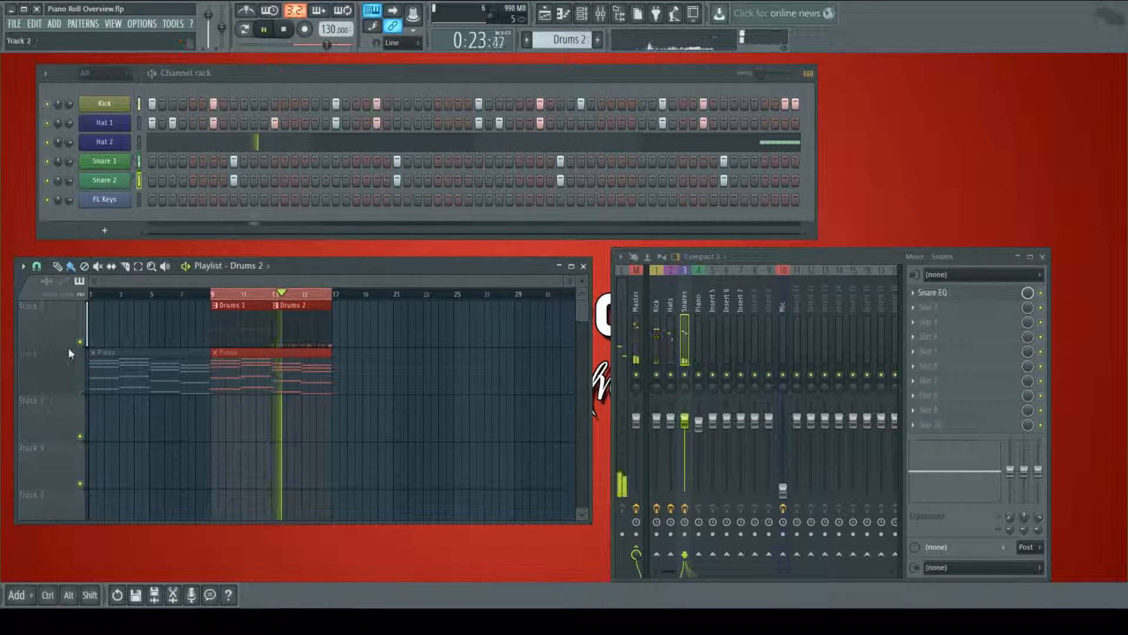
{"action": "left_click", "coordinate": [81, 389]}
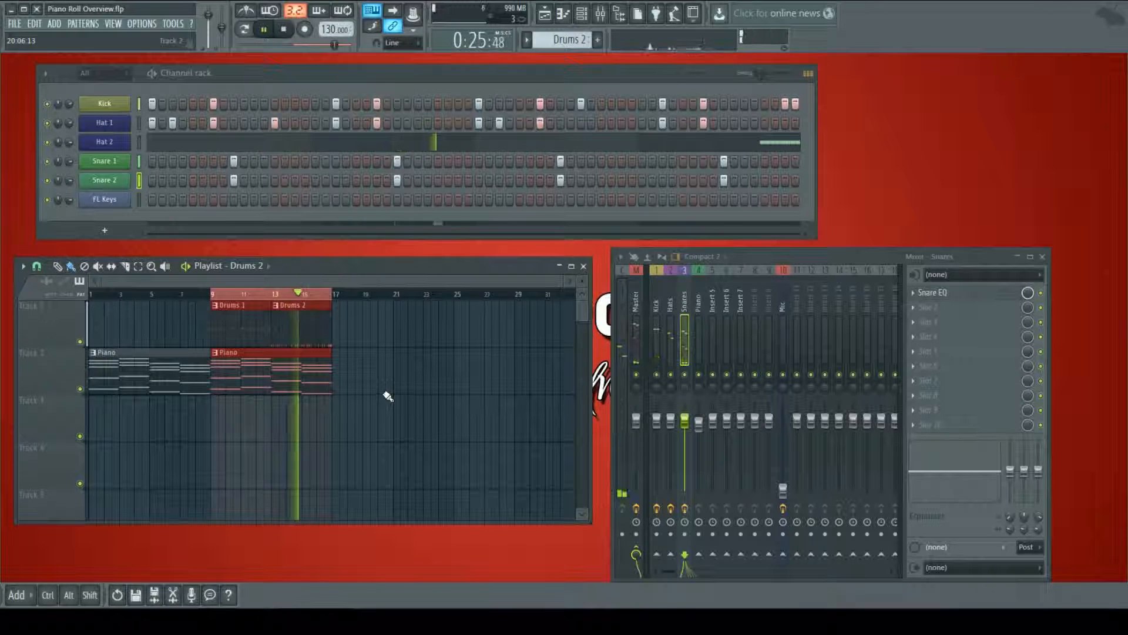
{"action": "left_click", "coordinate": [699, 425]}
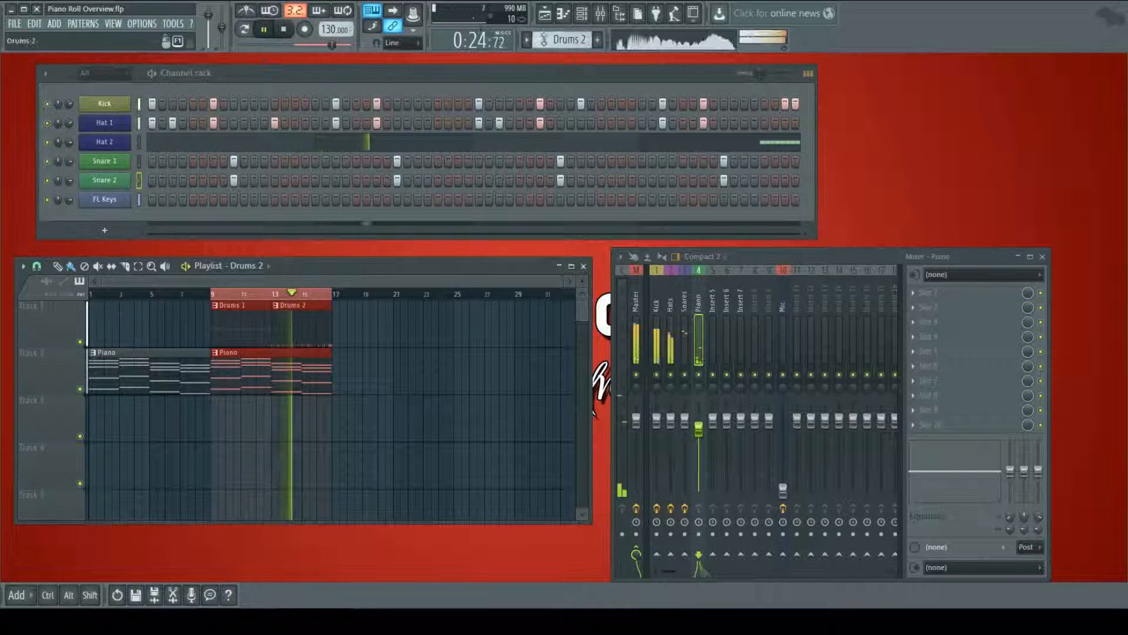
- Open the Piano pattern's FL Keys notes in the Piano roll and delete the repeated upper notes in bars 2 and 4
{"action": "scroll", "coordinate": [573, 40], "scroll_direction": "down", "scroll_amount": 1}
{"action": "left_click", "coordinate": [354, 204]}
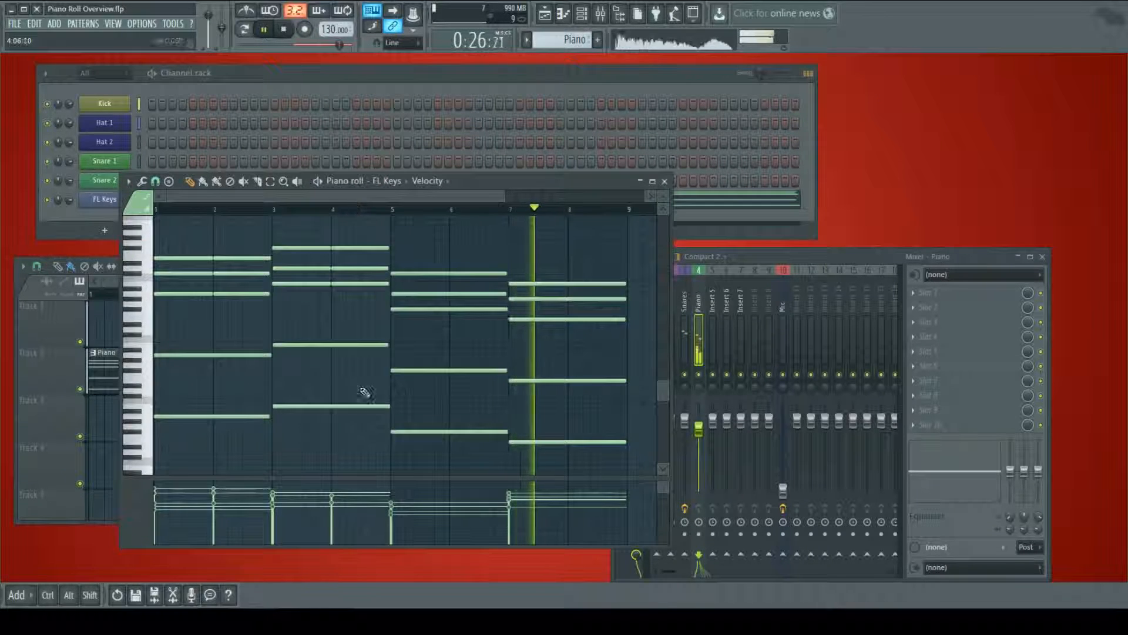
{"action": "right_click", "coordinate": [346, 283]}
{"action": "right_click", "coordinate": [252, 293]}
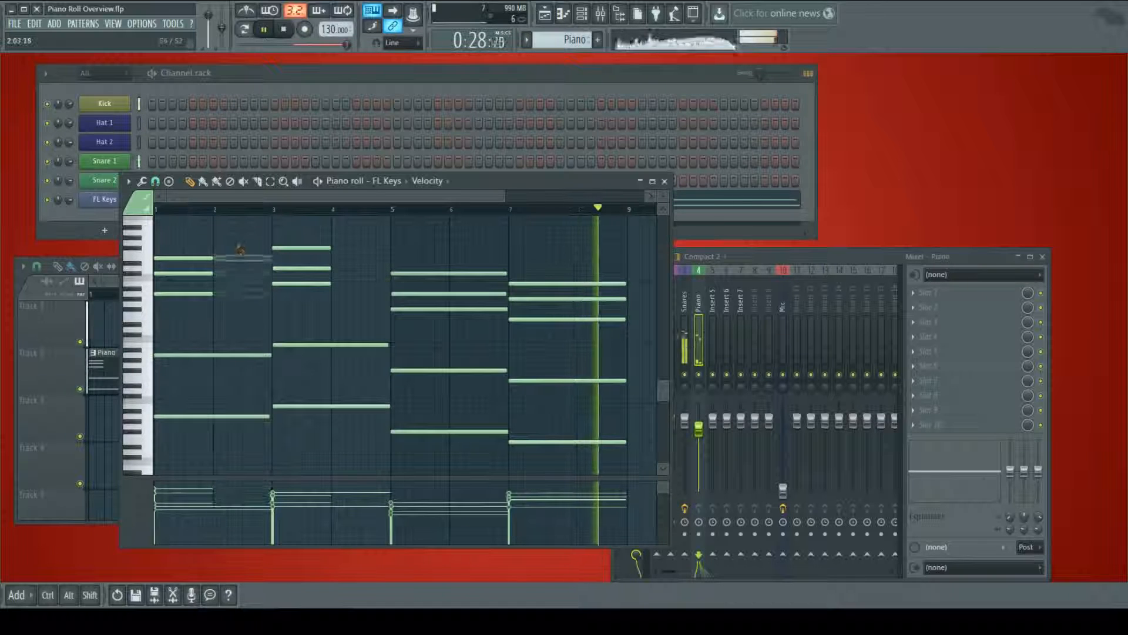
- Select the upper notes of the first two chords, lengthen them to two bars each, and close the Piano roll
{"action": "left_click_drag", "start_coordinate": [327, 242], "coordinate": [182, 307]}
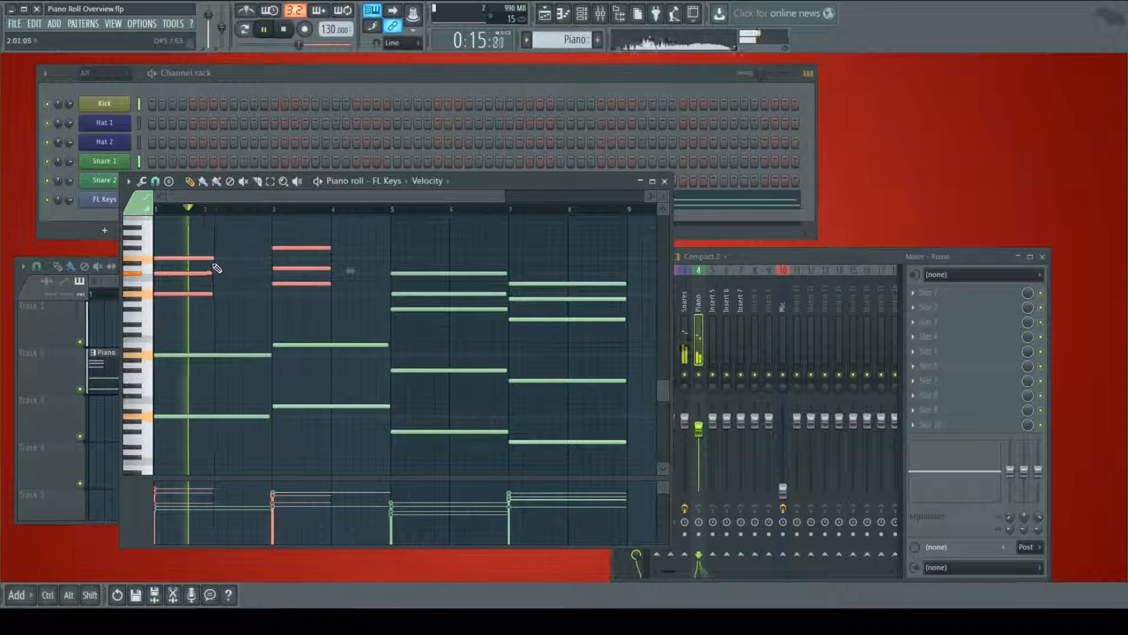
{"action": "left_click_drag", "start_coordinate": [213, 261], "coordinate": [265, 263]}
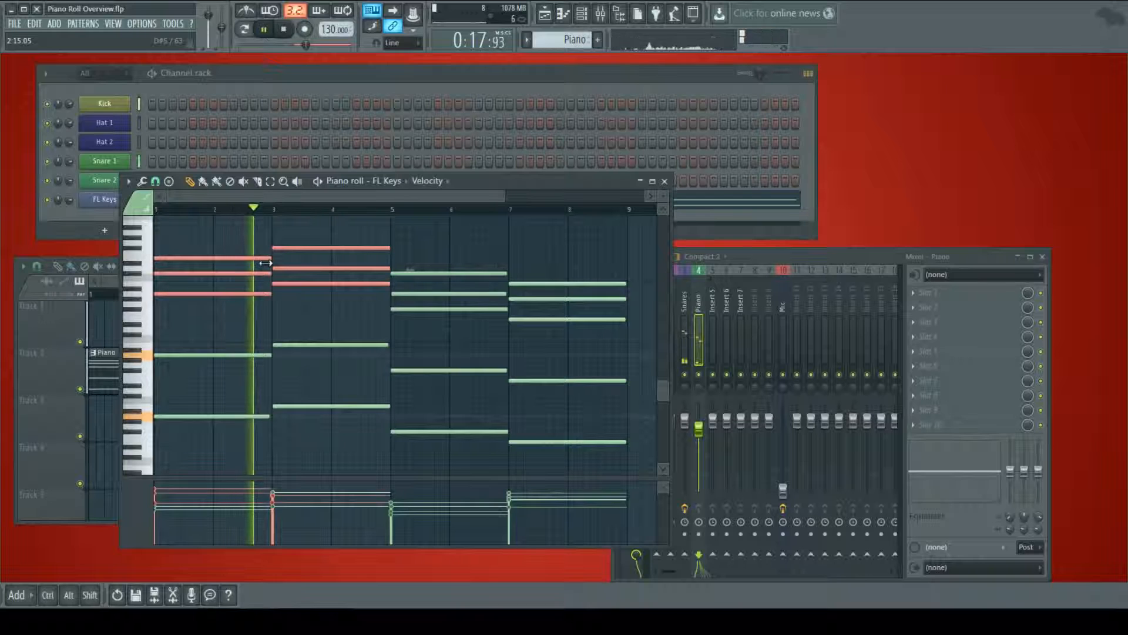
{"action": "scroll", "coordinate": [286, 301], "scroll_direction": "up", "scroll_amount": 4, "text": "ctrl"}
{"action": "scroll", "coordinate": [287, 302], "scroll_direction": "down", "scroll_amount": 4, "text": "ctrl"}
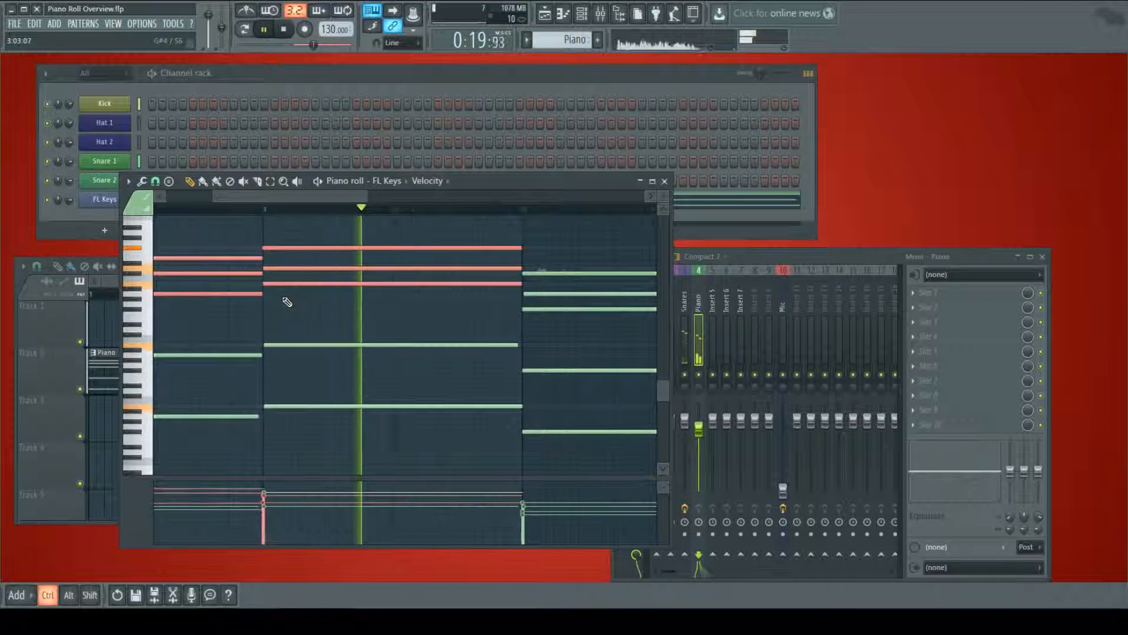
{"action": "left_click", "coordinate": [664, 182]}
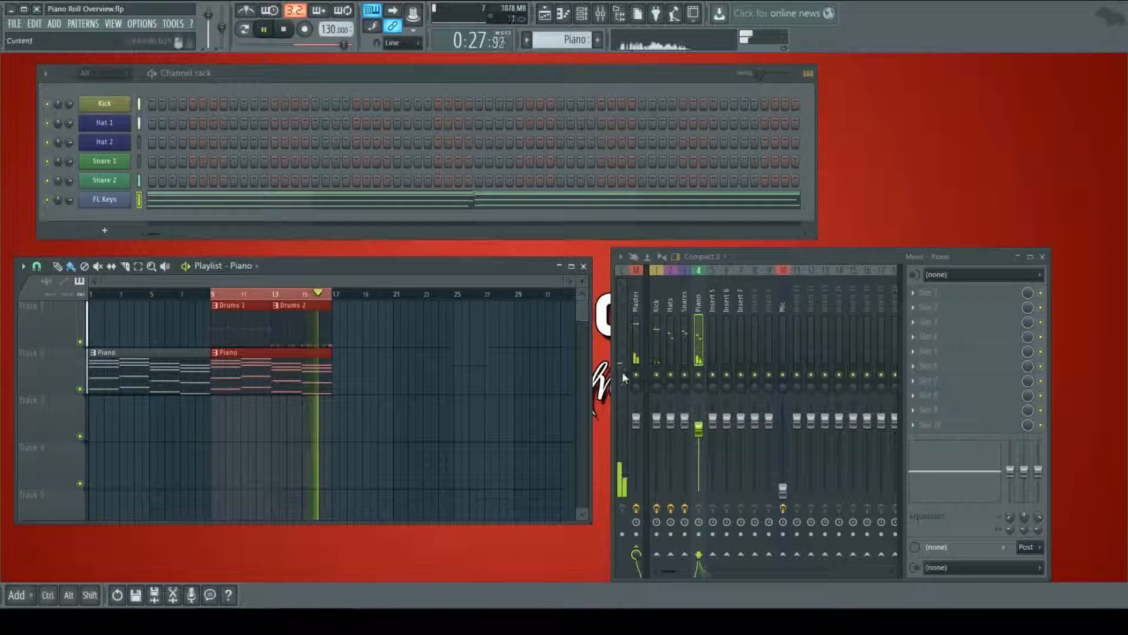
- Load Fruity Parametric EQ 2 into effect slot 1 of the Piano track and move its window clear of the Channel rack's names
{"action": "left_click", "coordinate": [914, 295]}
{"action": "left_click", "coordinate": [965, 473]}
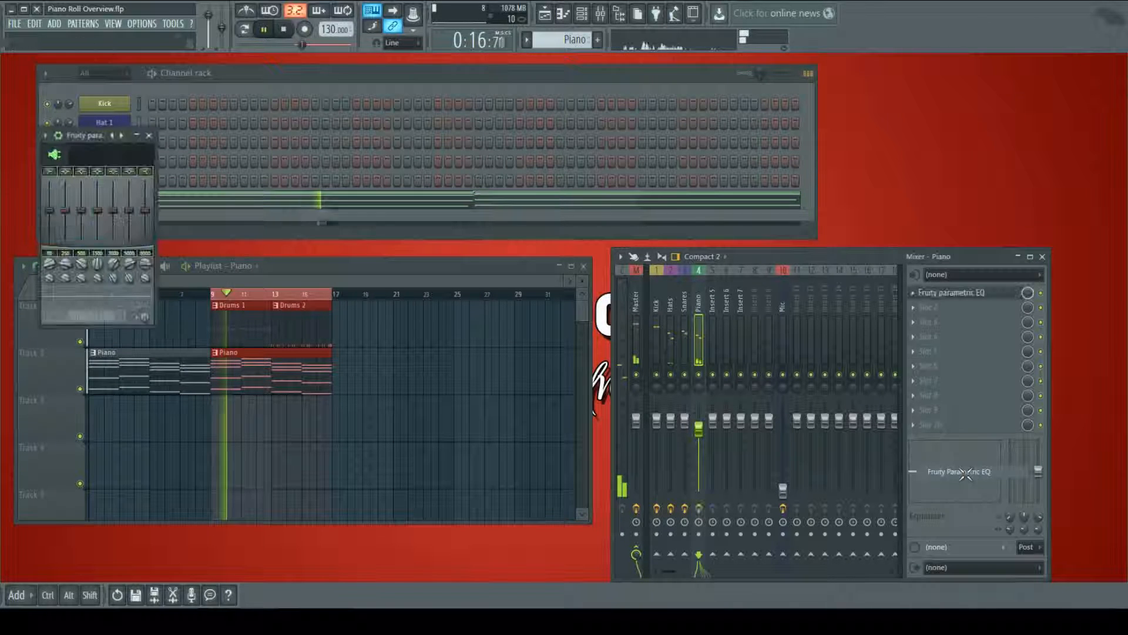
{"action": "left_click", "coordinate": [914, 293]}
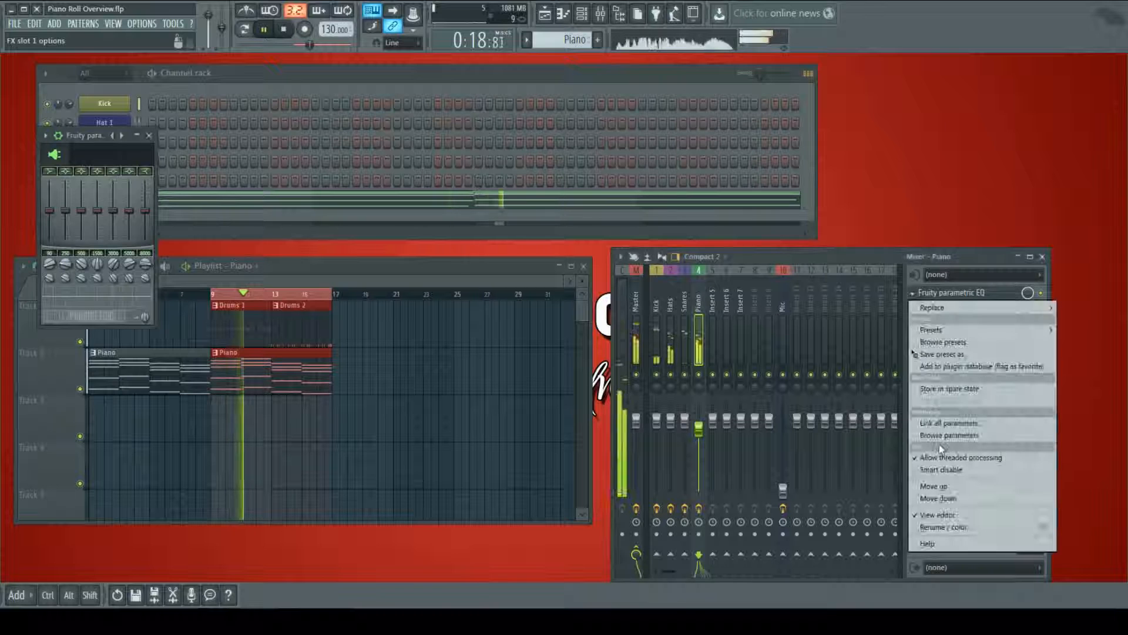
{"action": "mouse_move", "coordinate": [934, 307]}
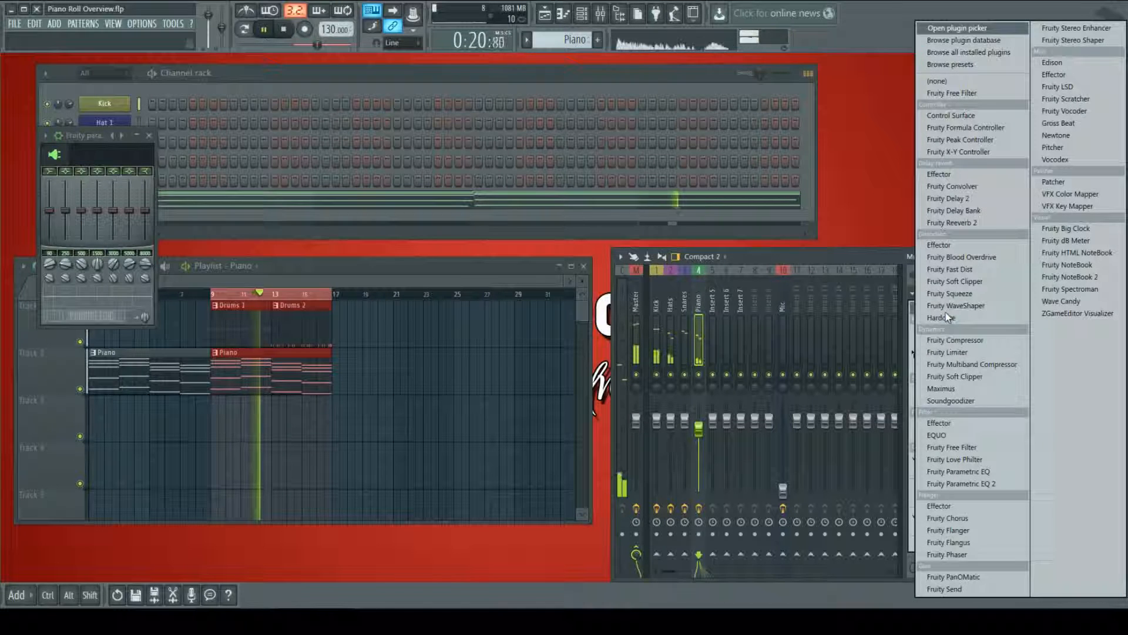
{"action": "left_click", "coordinate": [964, 483]}
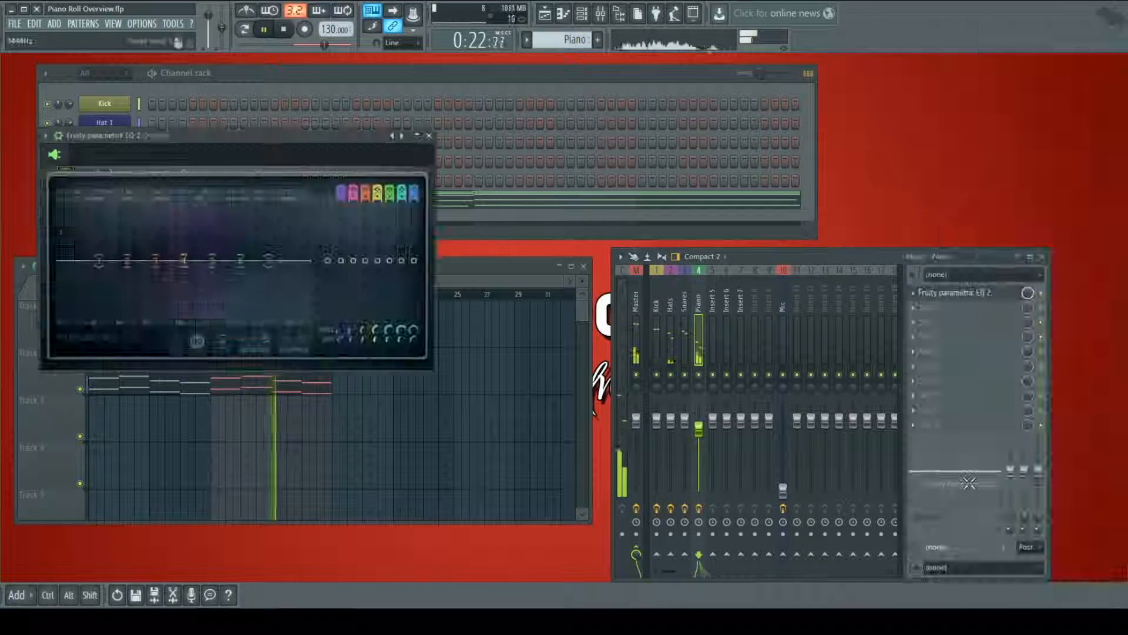
{"action": "left_click_drag", "start_coordinate": [311, 154], "coordinate": [459, 176]}
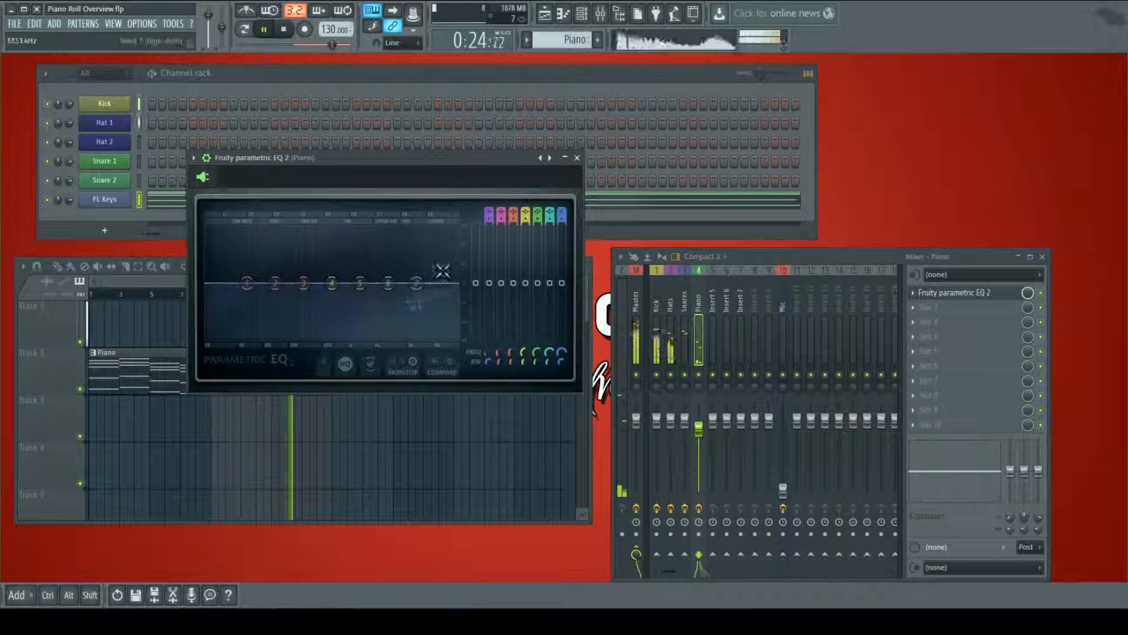
- Pull band 7 and band 1 of the Piano equalizer down to cut the highest and lowest frequencies, and close it
{"action": "left_click_drag", "start_coordinate": [424, 290], "coordinate": [452, 339]}
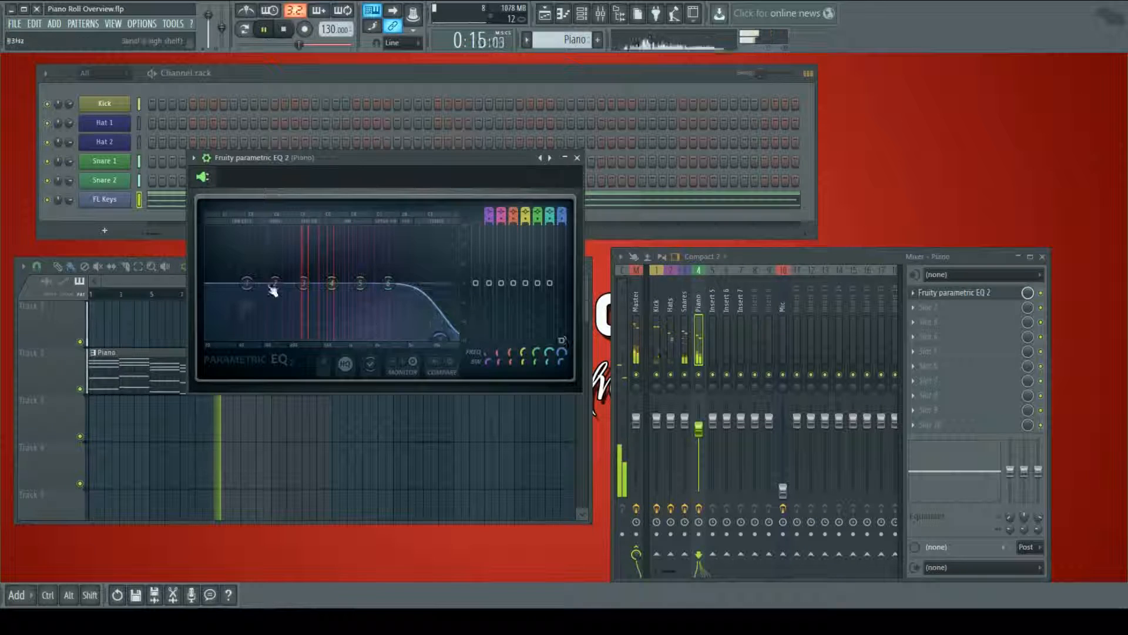
{"action": "left_click_drag", "start_coordinate": [246, 283], "coordinate": [240, 338]}
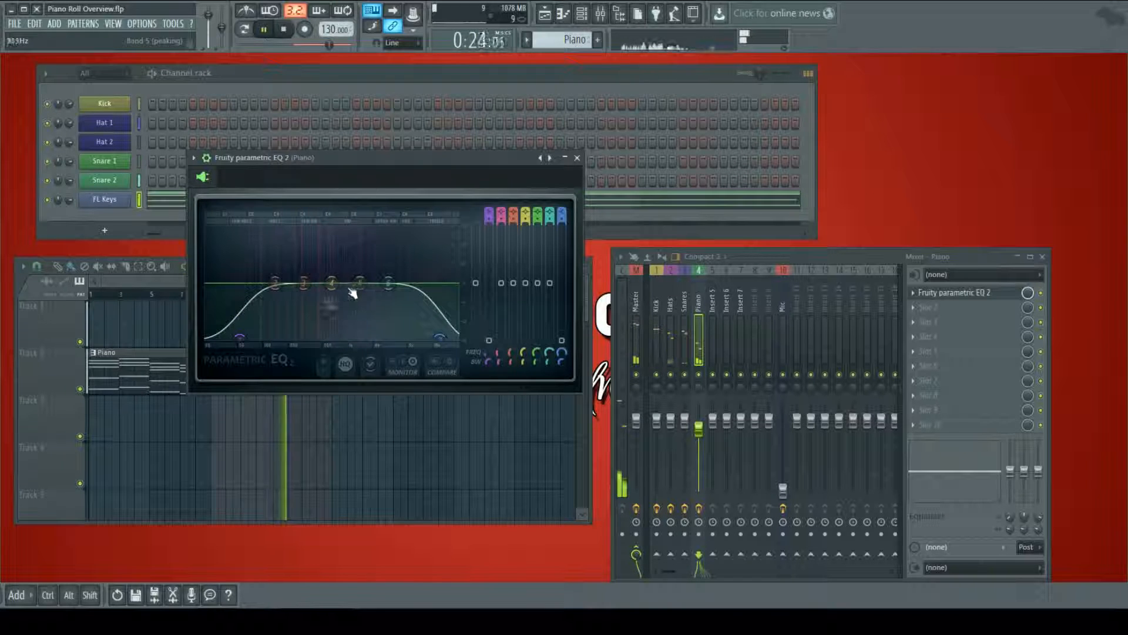
{"action": "left_click_drag", "start_coordinate": [338, 289], "coordinate": [339, 286]}
{"action": "left_click", "coordinate": [577, 157]}
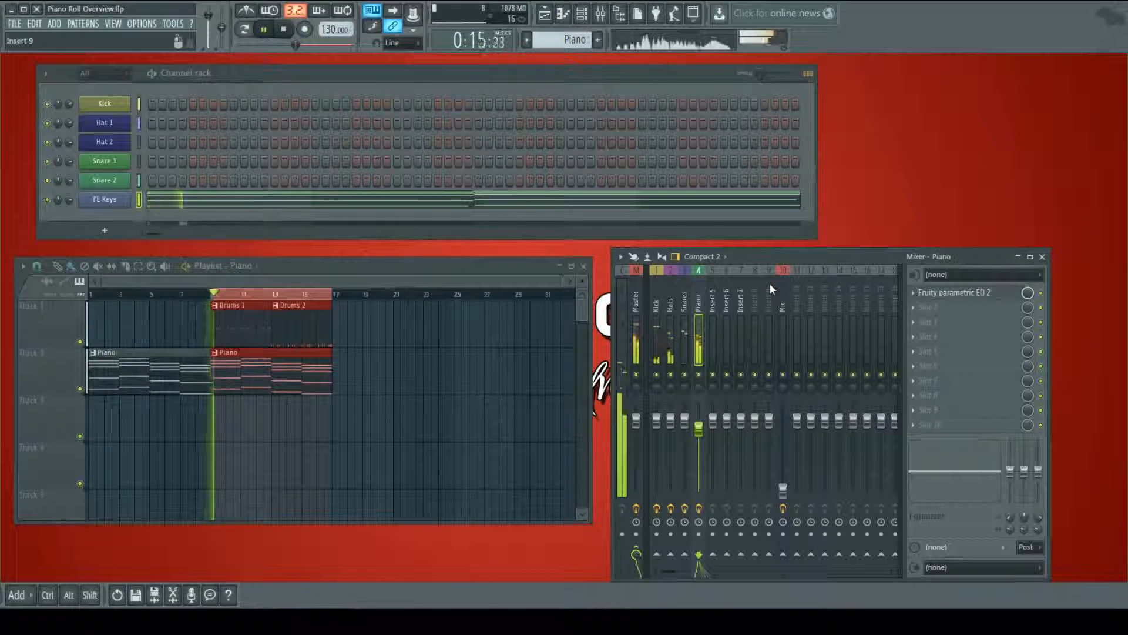
- Load Fruity Reeverb 2 into effect slot 2 of the Piano track, move its window aside, and stop and restart playback
{"action": "left_click", "coordinate": [926, 306]}
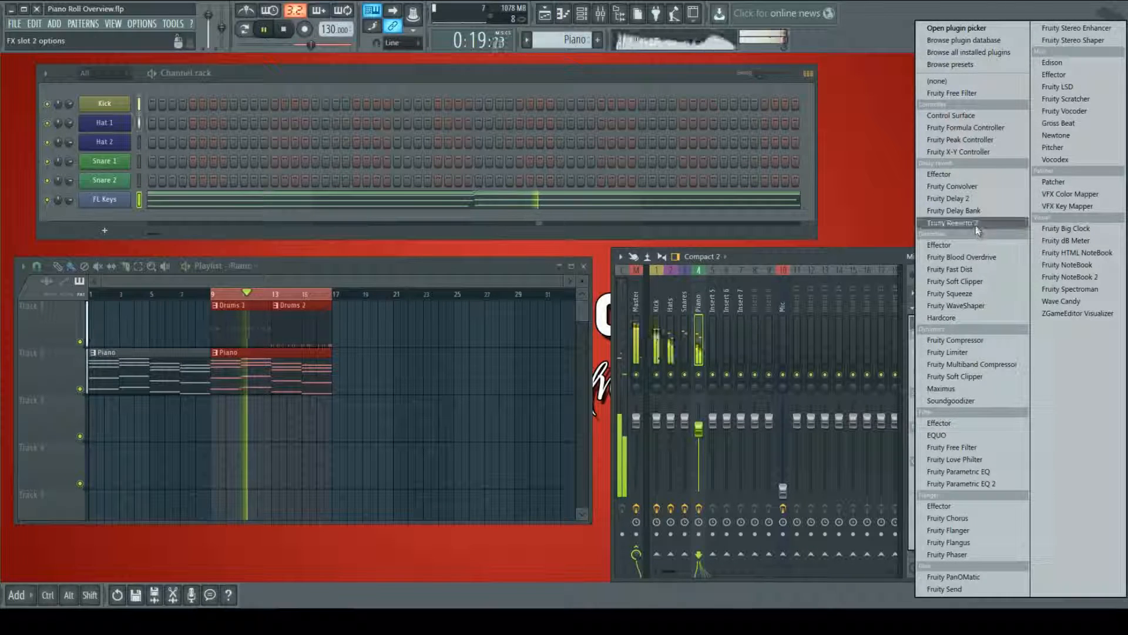
{"action": "left_click", "coordinate": [952, 222]}
{"action": "left_click_drag", "start_coordinate": [244, 169], "coordinate": [453, 178]}
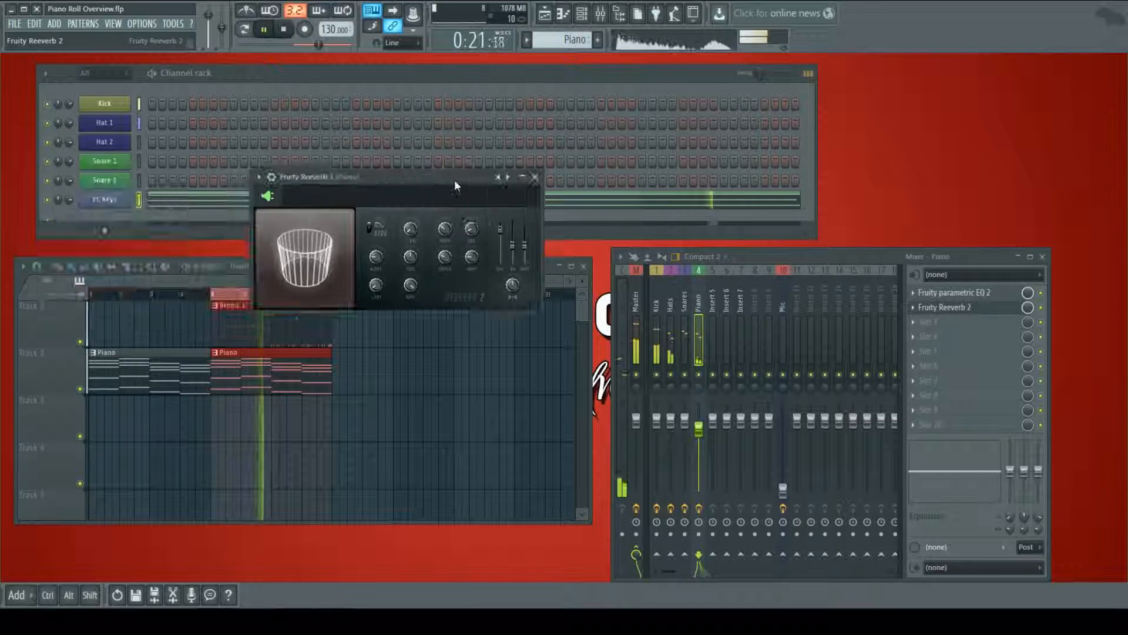
{"action": "key", "text": "space"}
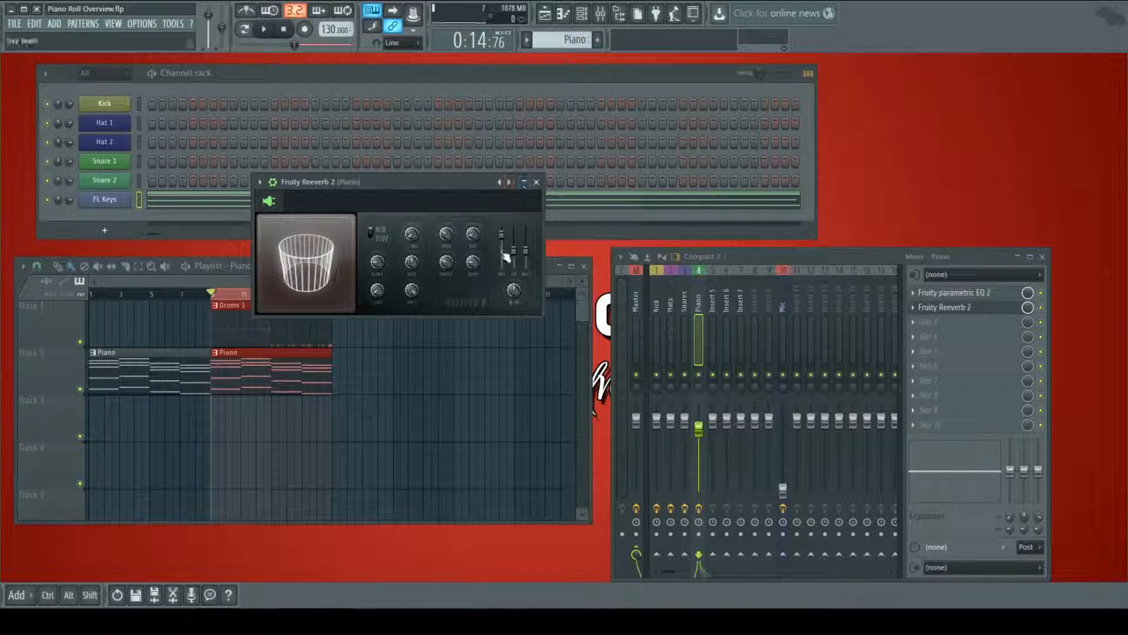
{"action": "key", "text": "space"}
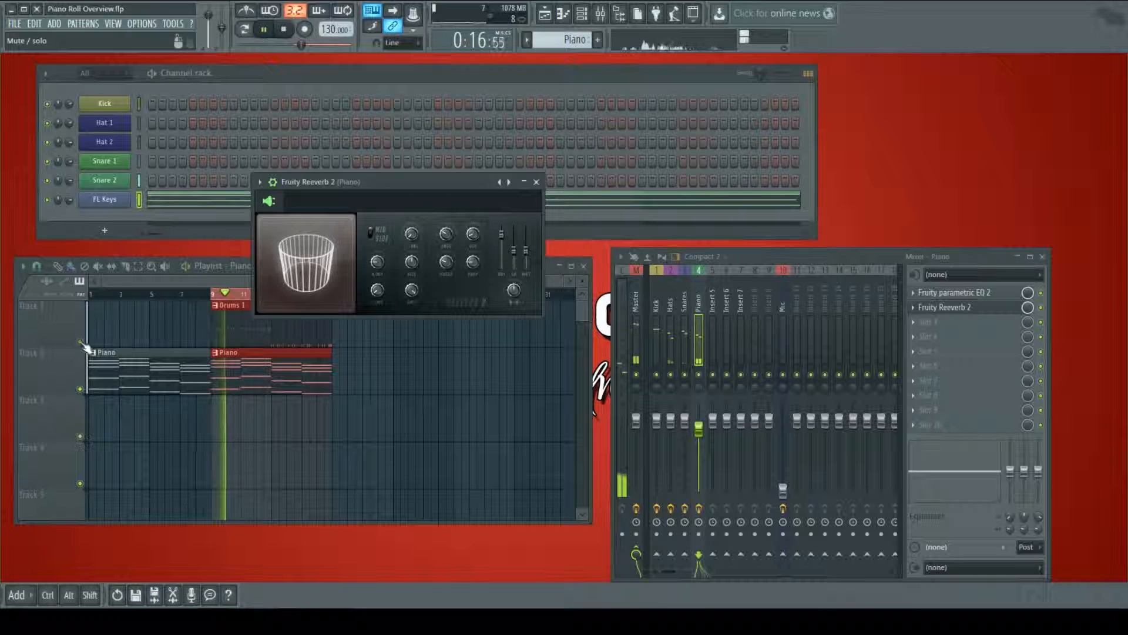
- Move the Piano reverb window nearer the Mixer, raise its wet level slightly and enlarge its room
{"action": "left_click_drag", "start_coordinate": [474, 185], "coordinate": [544, 219]}
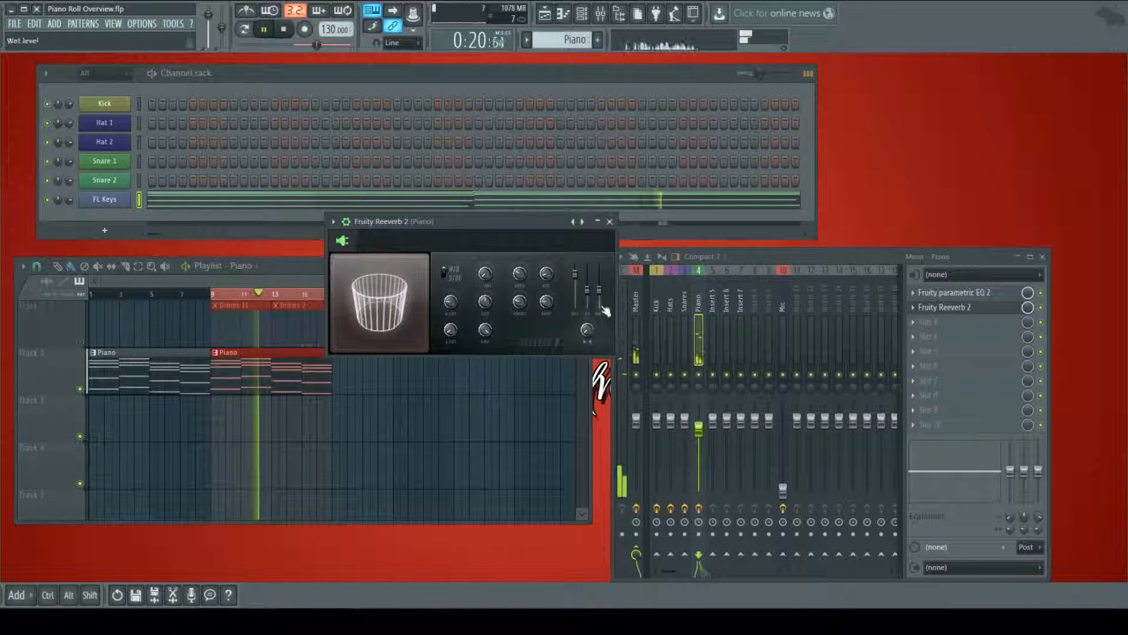
{"action": "left_click_drag", "start_coordinate": [605, 310], "coordinate": [606, 292]}
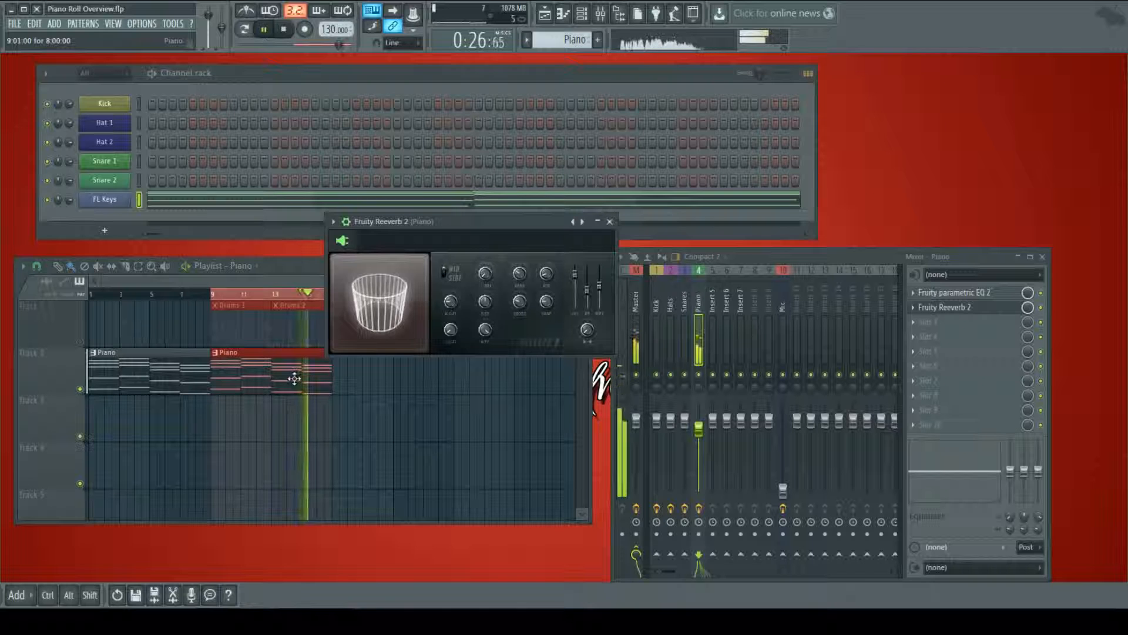
{"action": "left_click_drag", "start_coordinate": [459, 334], "coordinate": [488, 268]}
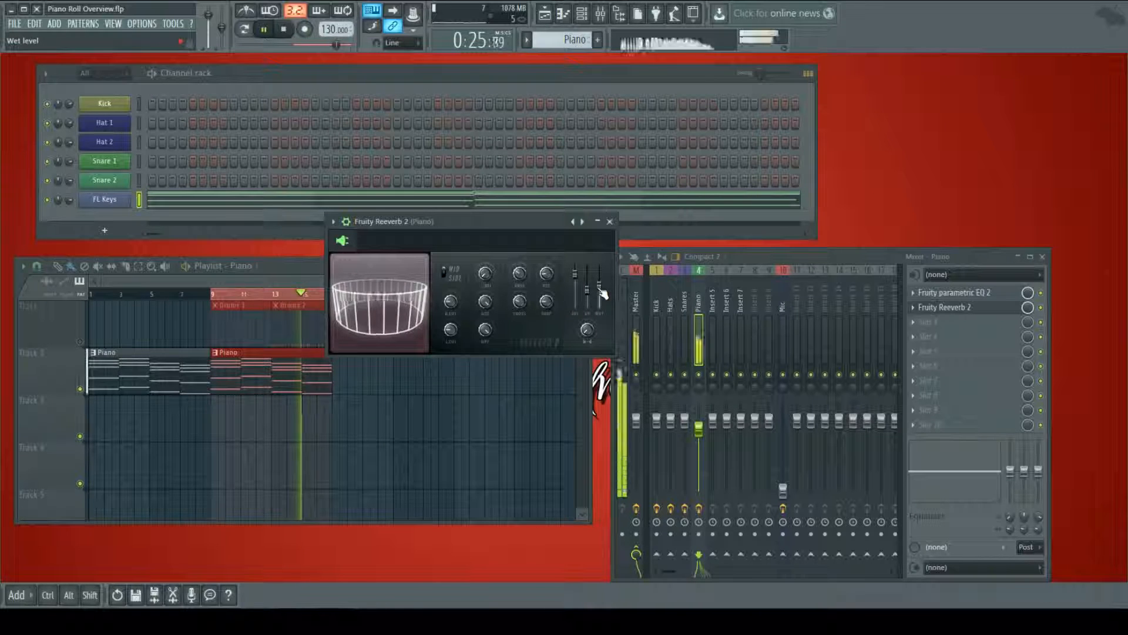
- Raise the Piano reverb's wet level slightly, lower its dry level a little, and close its window
{"action": "left_click_drag", "start_coordinate": [601, 289], "coordinate": [601, 286]}
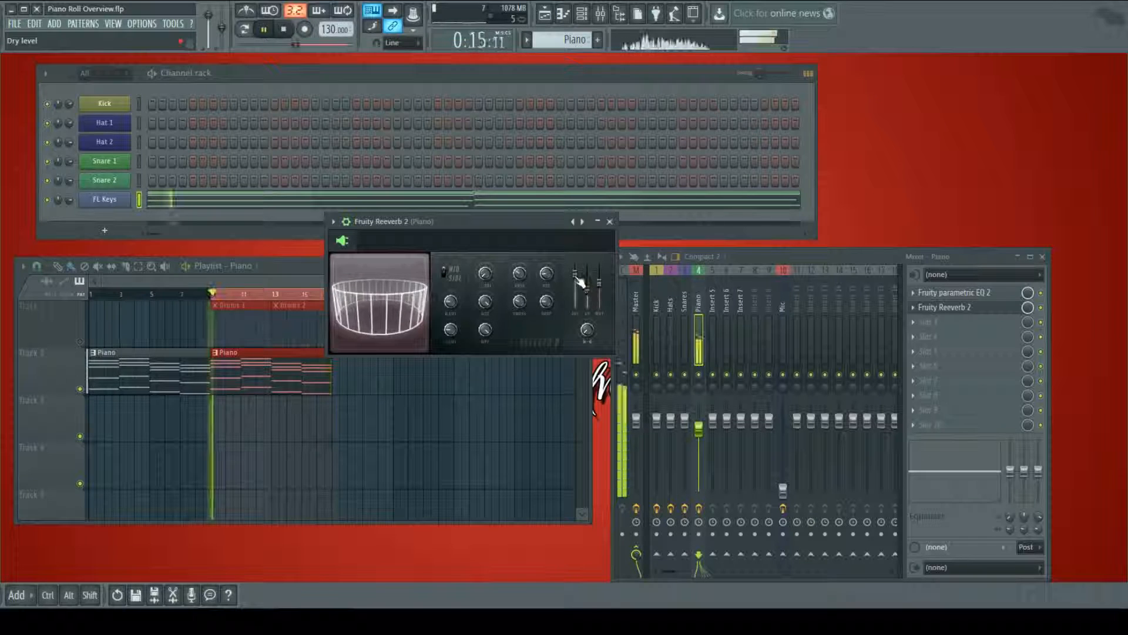
{"action": "left_click_drag", "start_coordinate": [579, 278], "coordinate": [578, 285]}
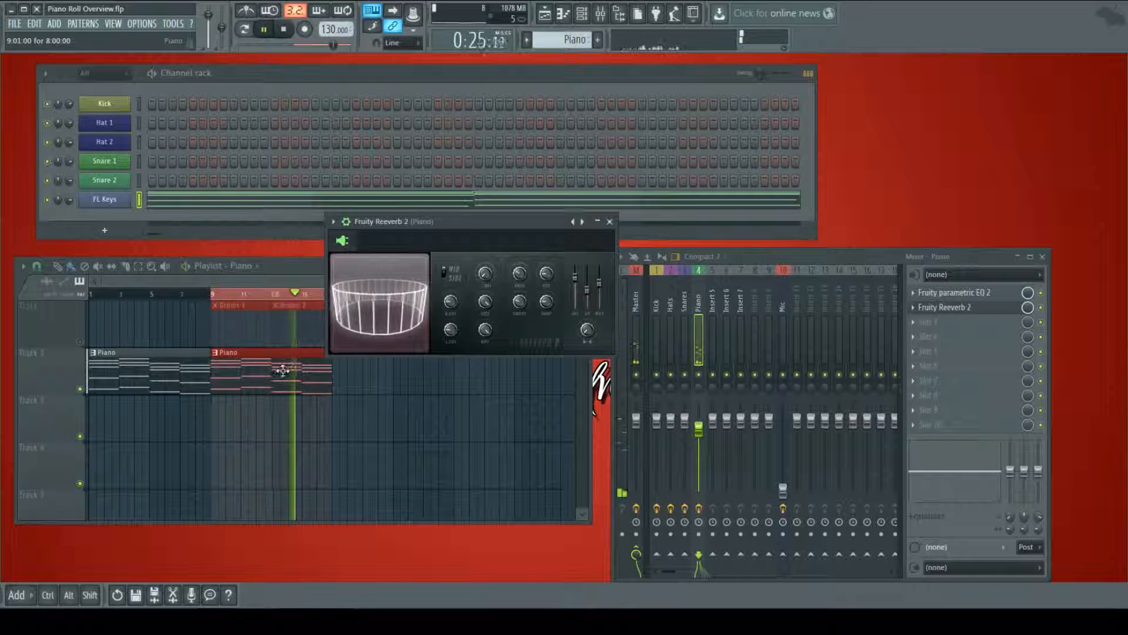
{"action": "left_click", "coordinate": [610, 222]}
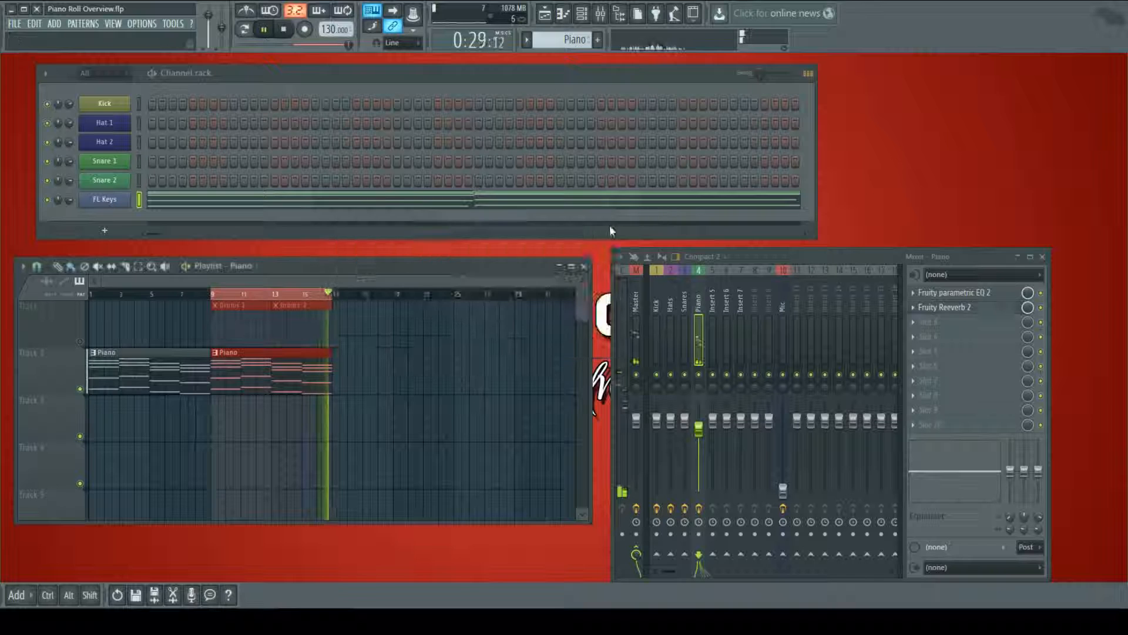
- Reopen Fruity Reeverb 2 on the Piano track, stop playback, and move the reverb window below the Channel rack
{"action": "left_click", "coordinate": [1011, 307]}
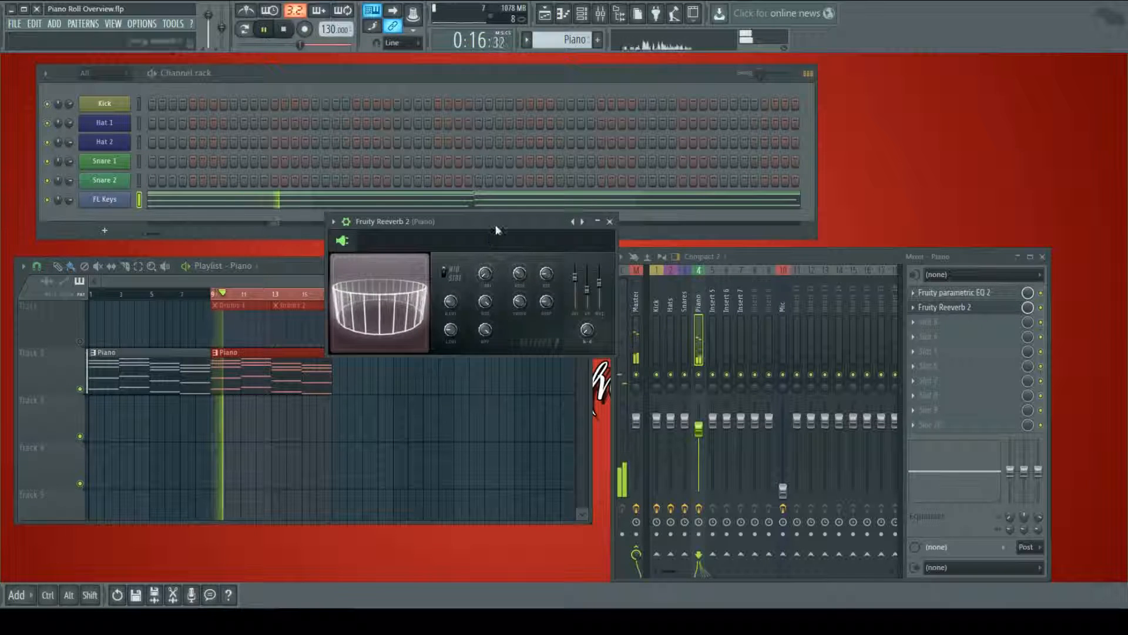
{"action": "left_click_drag", "start_coordinate": [466, 235], "coordinate": [527, 274]}
{"action": "key", "text": "space"}
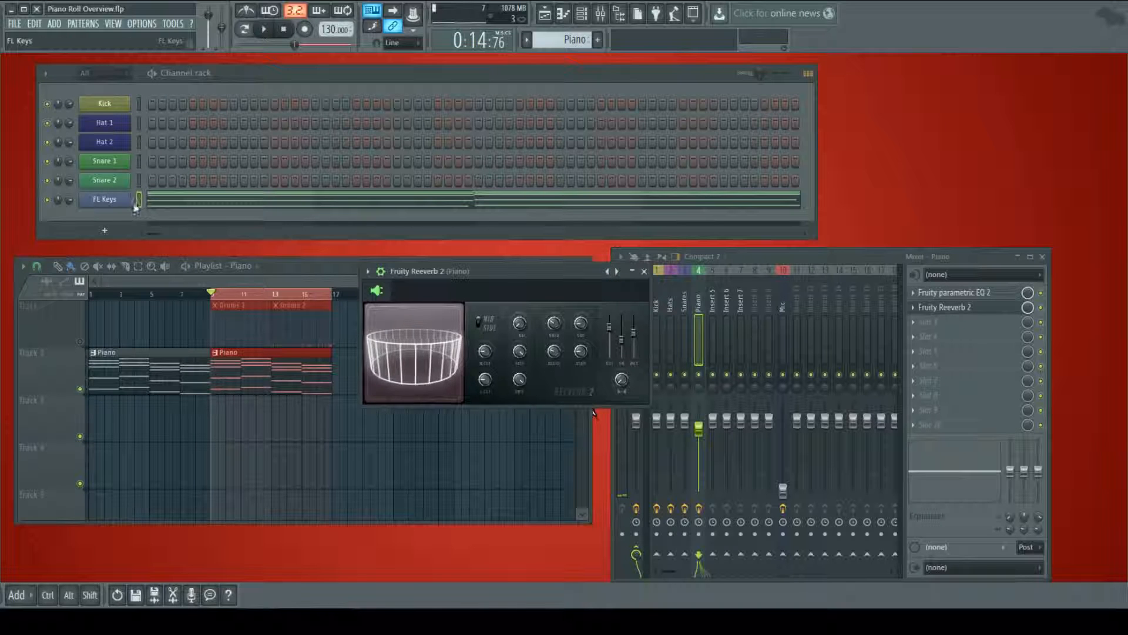
{"action": "left_click_drag", "start_coordinate": [586, 274], "coordinate": [573, 311]}
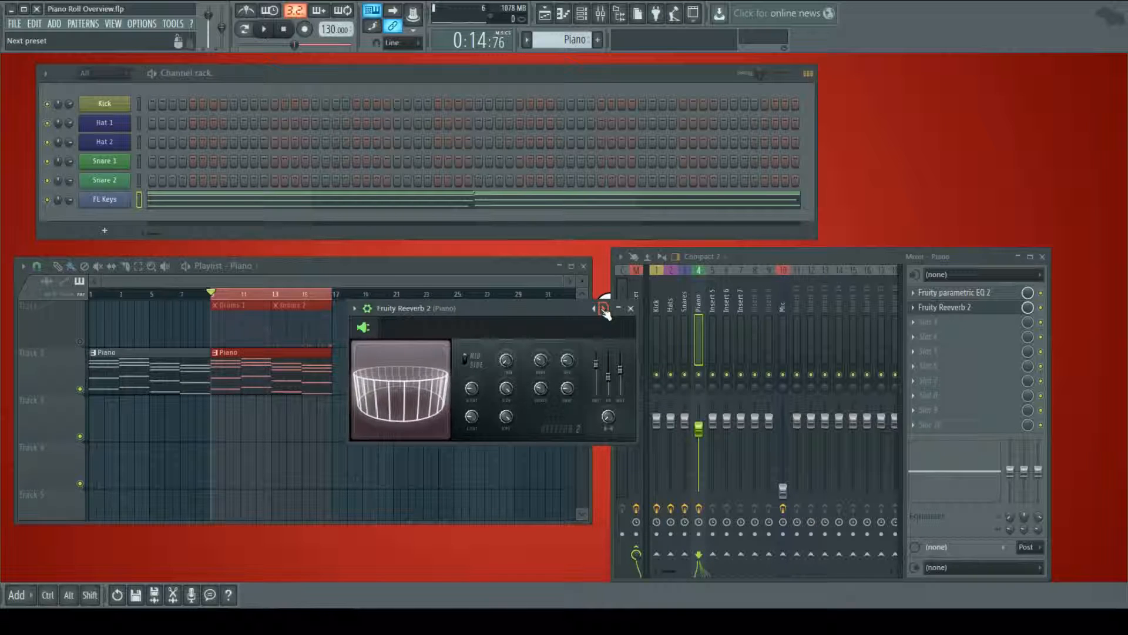
- Look through the Piano reverb's presets, including Cathedral, Drum Room, Large Hall, Small Studio and The Venue
{"action": "left_click", "coordinate": [603, 309]}
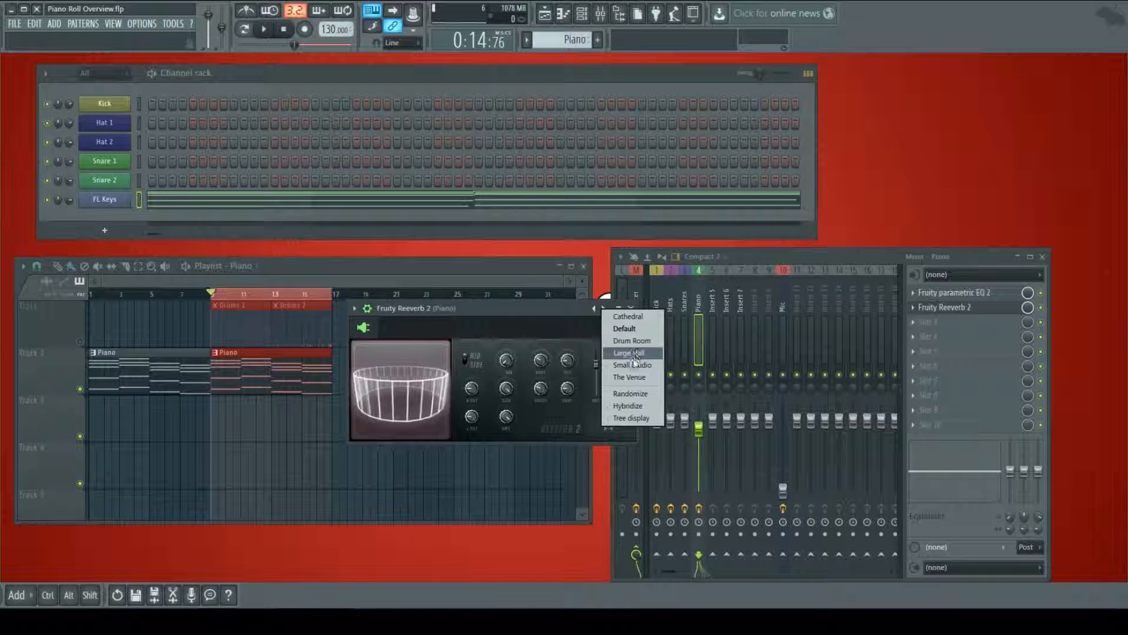
{"action": "left_click", "coordinate": [566, 316]}
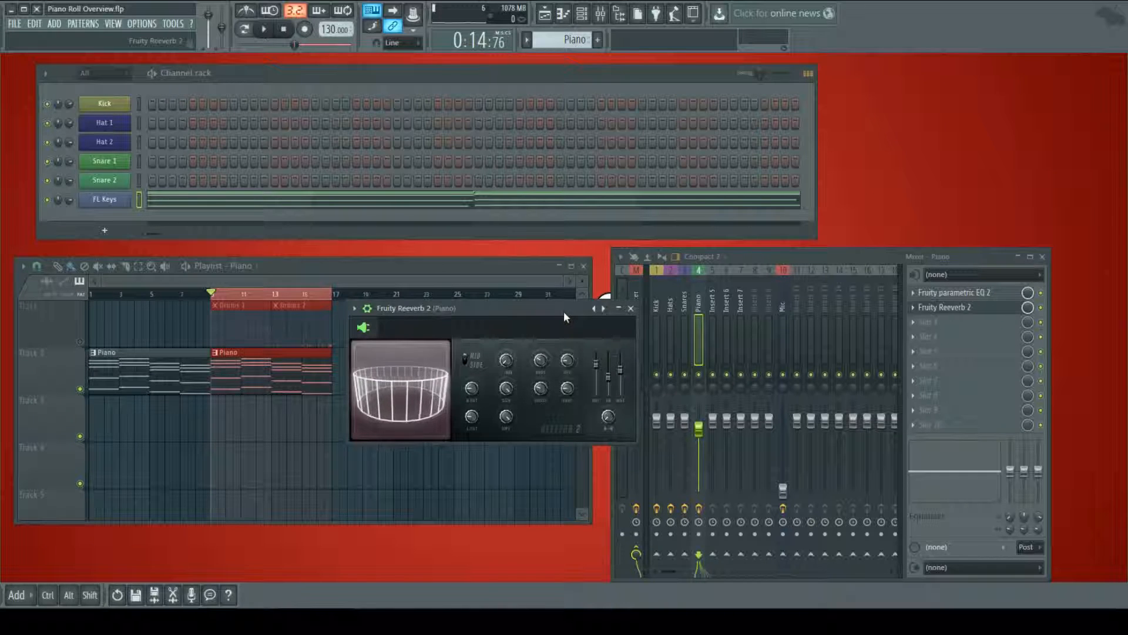
{"action": "right_click", "coordinate": [605, 311]}
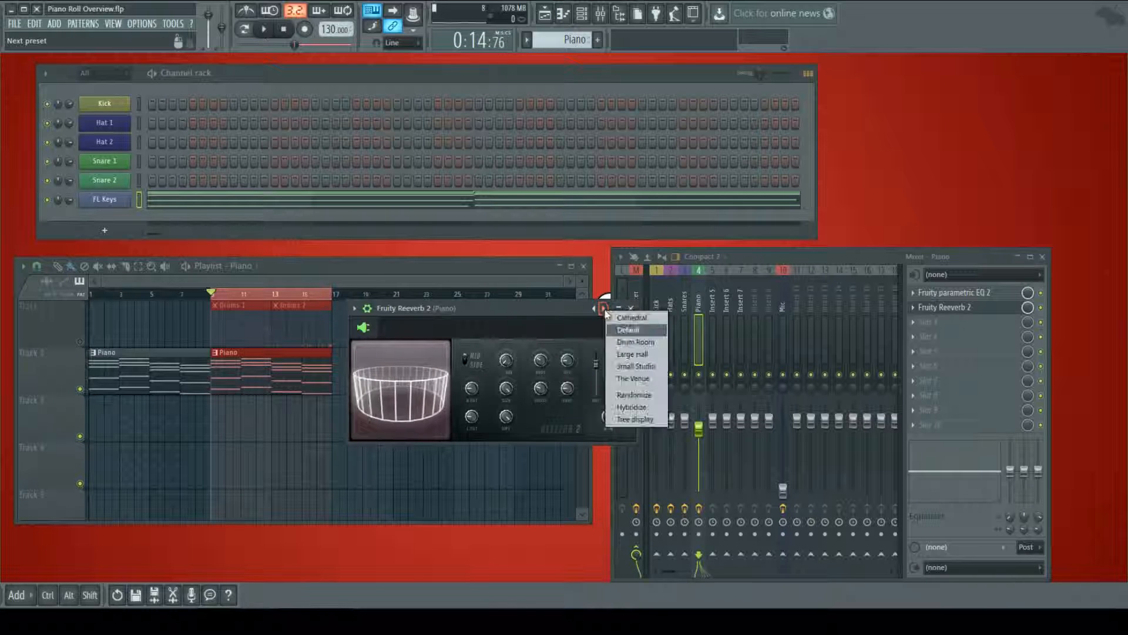
{"action": "left_click", "coordinate": [652, 355]}
{"action": "left_click_drag", "start_coordinate": [570, 306], "coordinate": [517, 330]}
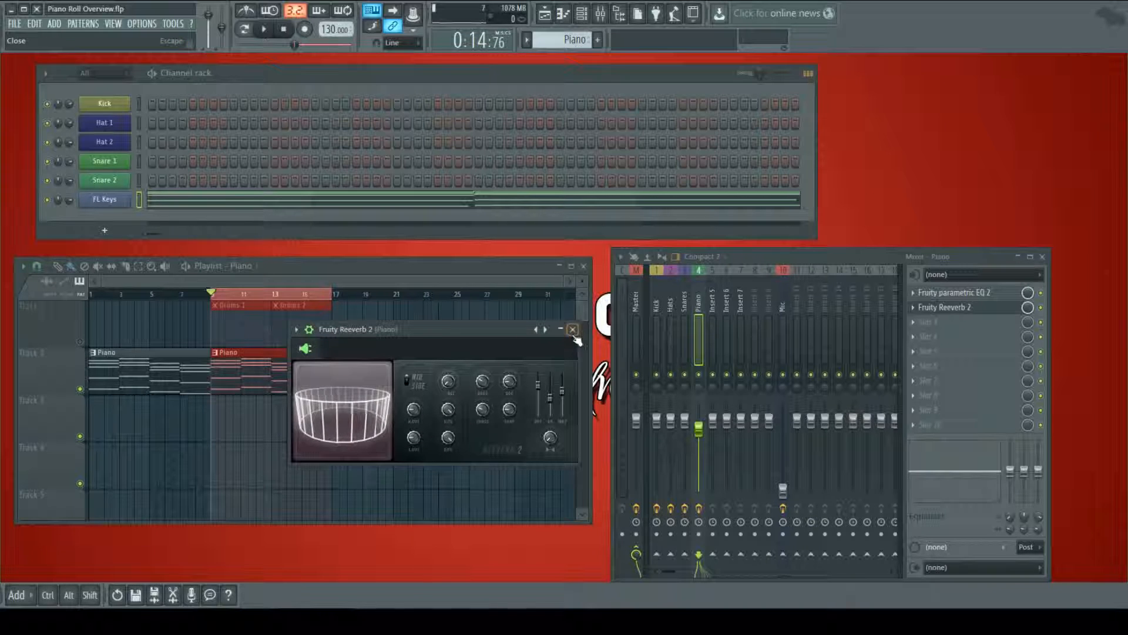
{"action": "left_click_drag", "start_coordinate": [521, 344], "coordinate": [572, 343]}
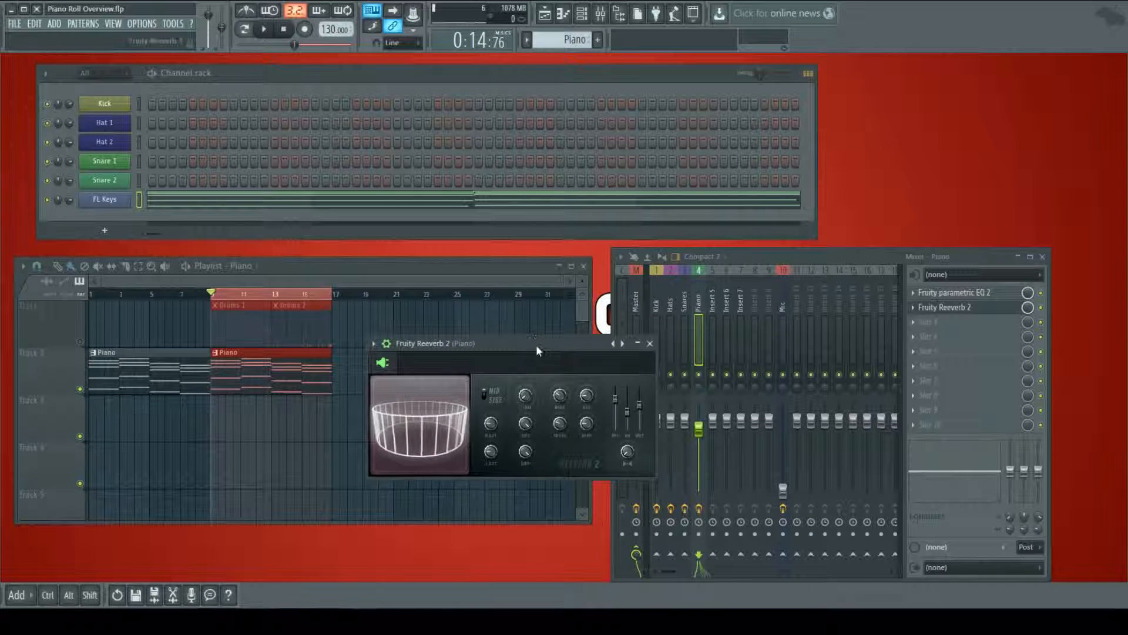
{"action": "left_click_drag", "start_coordinate": [536, 344], "coordinate": [573, 206]}
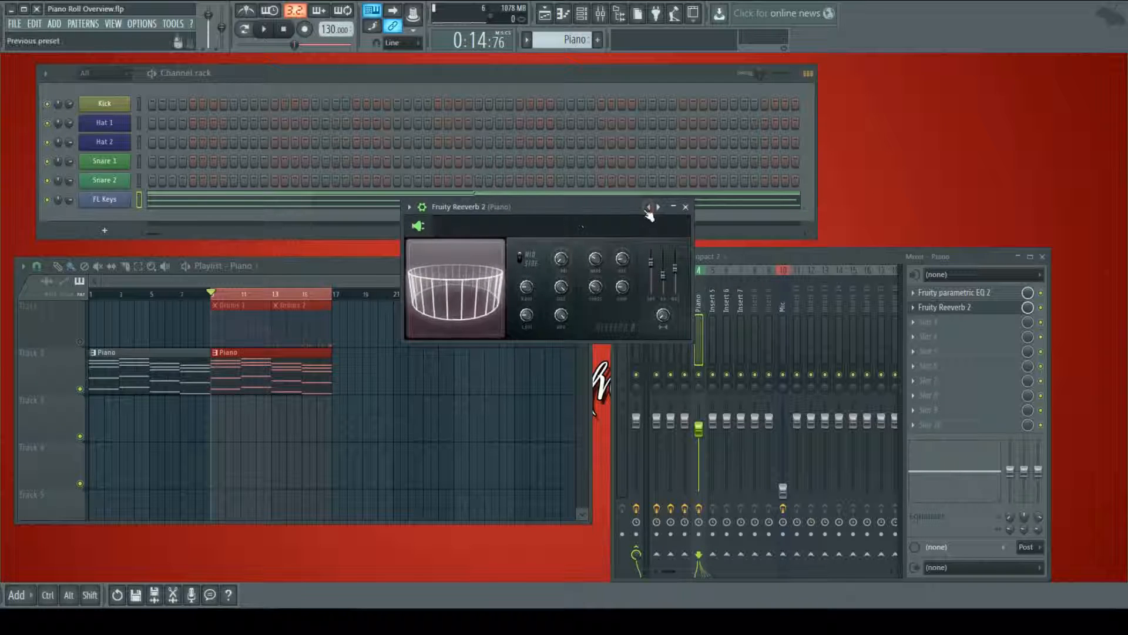
{"action": "left_click_drag", "start_coordinate": [632, 207], "coordinate": [620, 251]}
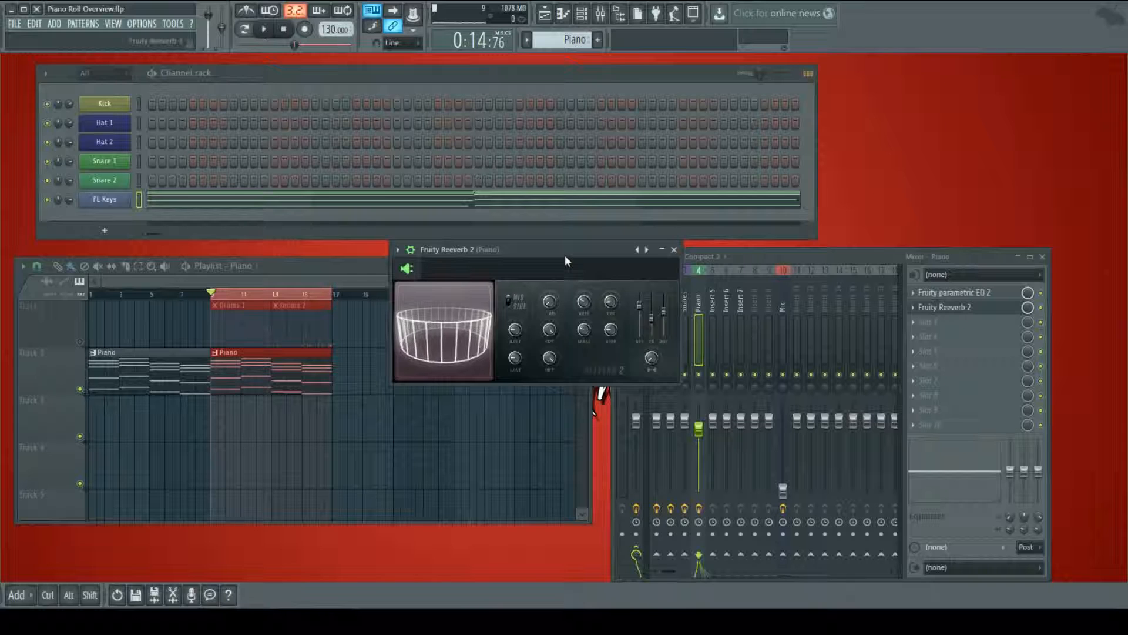
{"action": "left_click_drag", "start_coordinate": [565, 255], "coordinate": [586, 274]}
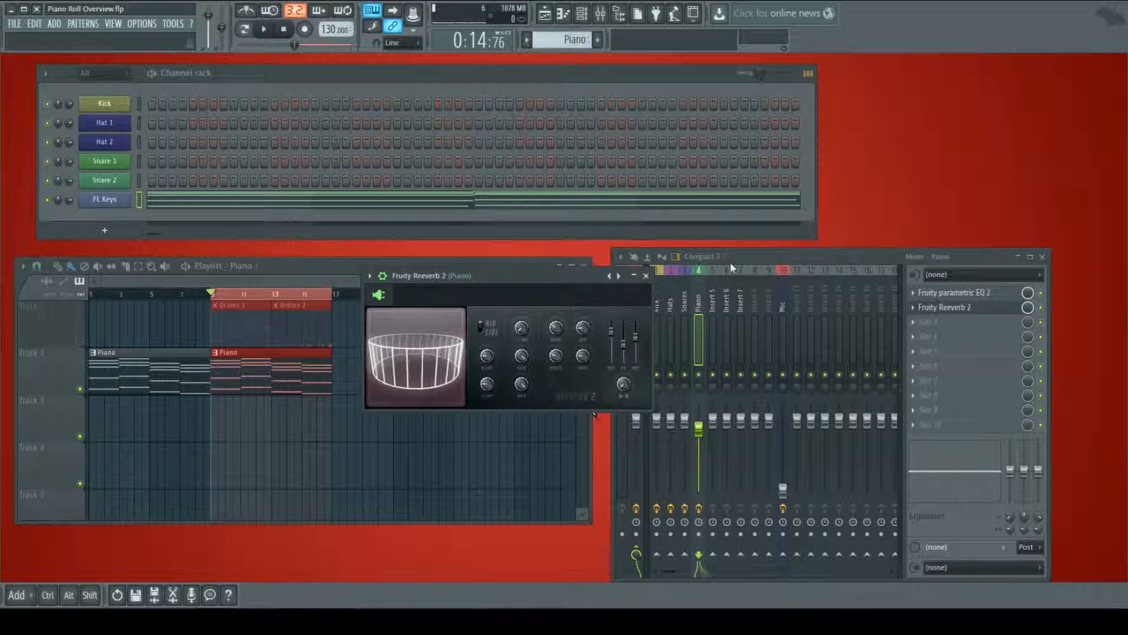
- Close the Piano reverb, unmute the Playlist's drum track, and play the drums and piano together briefly
{"action": "left_click", "coordinate": [646, 275]}
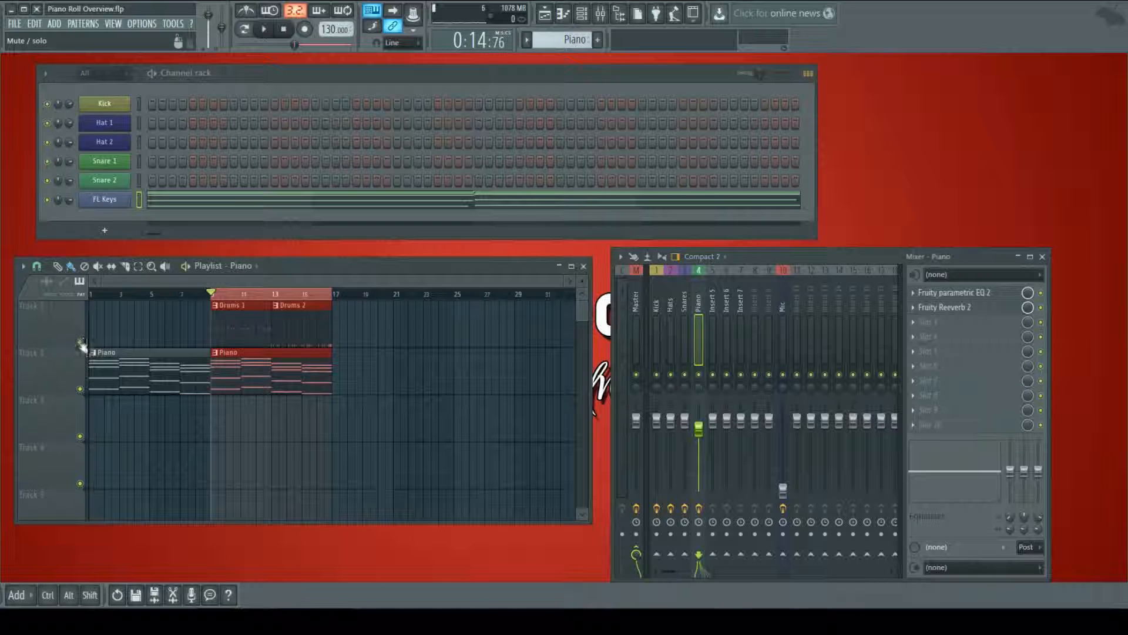
{"action": "key", "text": "space"}
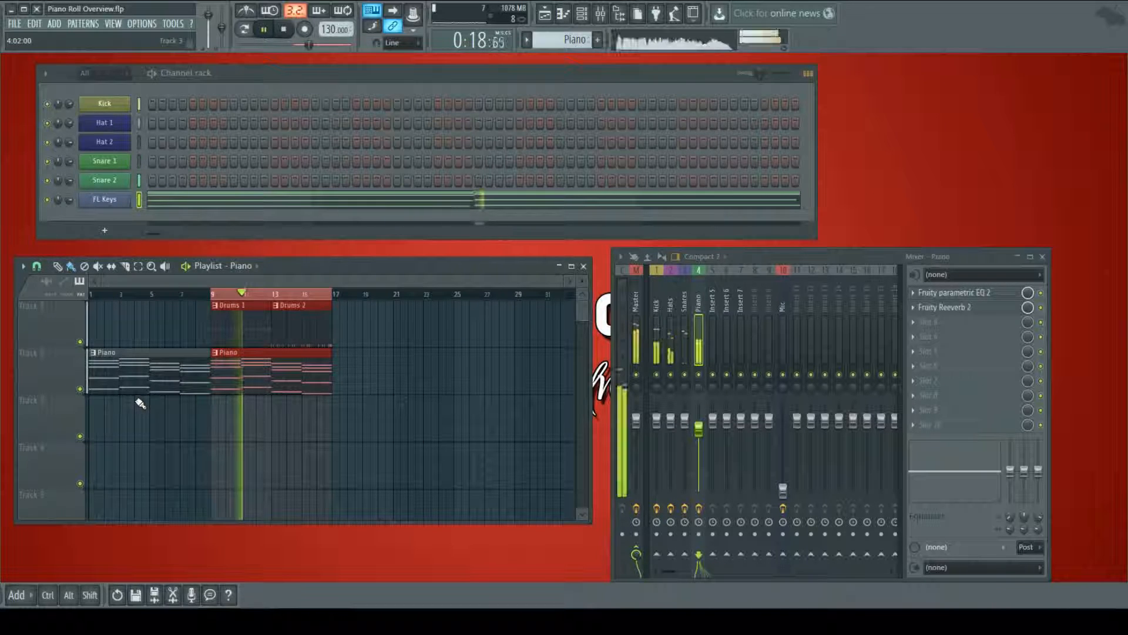
{"action": "key", "text": "space"}
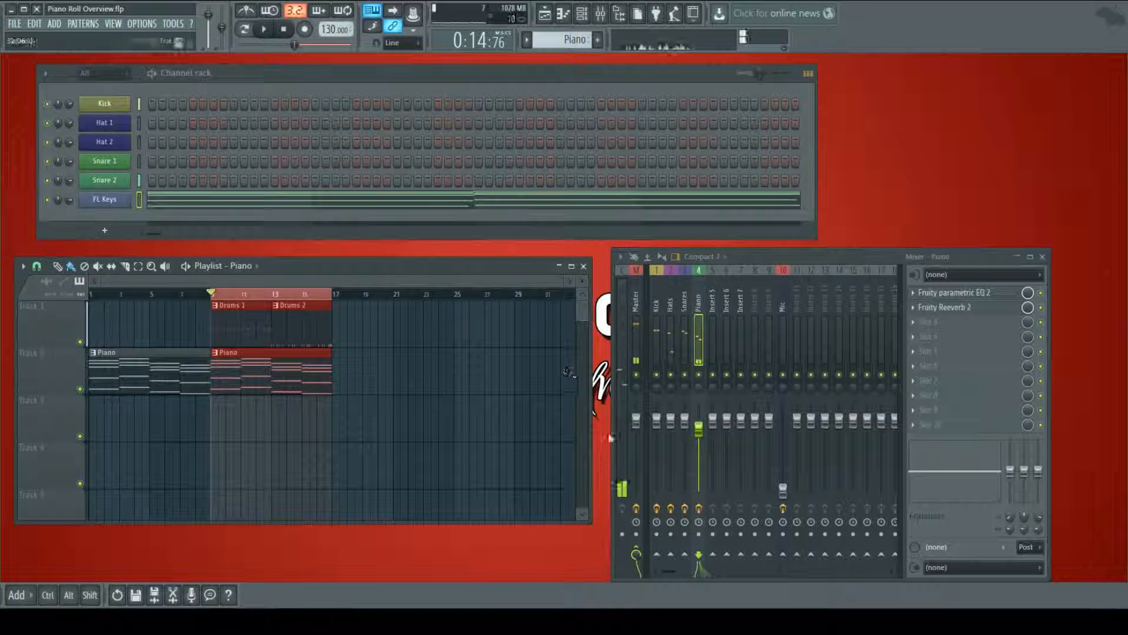
- Move the Mixer window slightly over the Playlist and select the Snares and Piano tracks to compare their effects
{"action": "left_click_drag", "start_coordinate": [766, 259], "coordinate": [723, 251]}
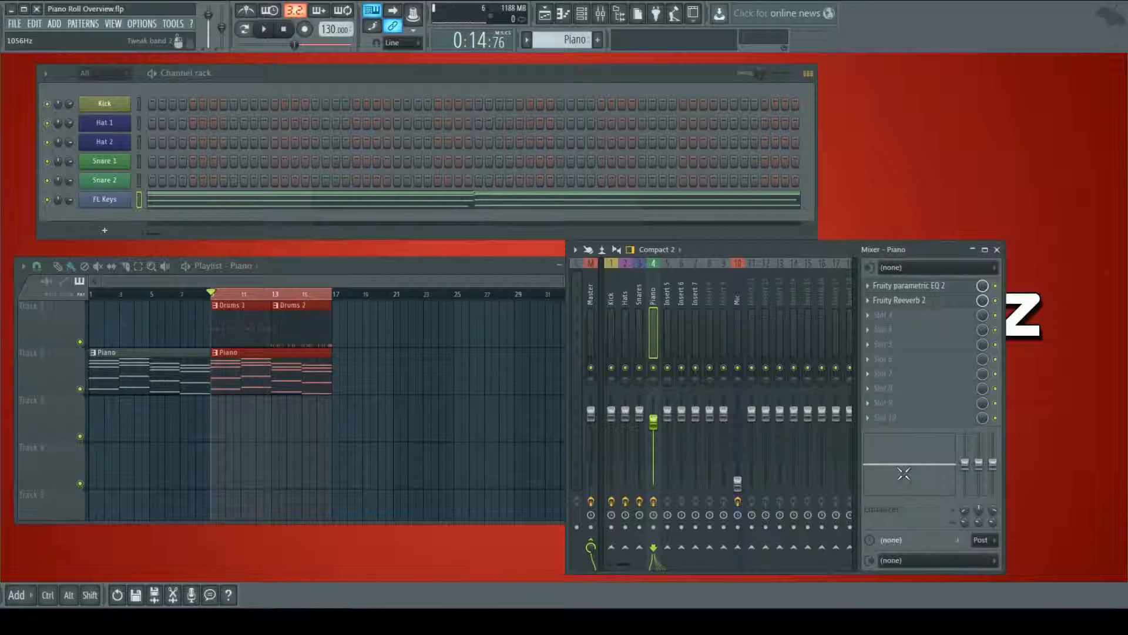
{"action": "left_click", "coordinate": [640, 305]}
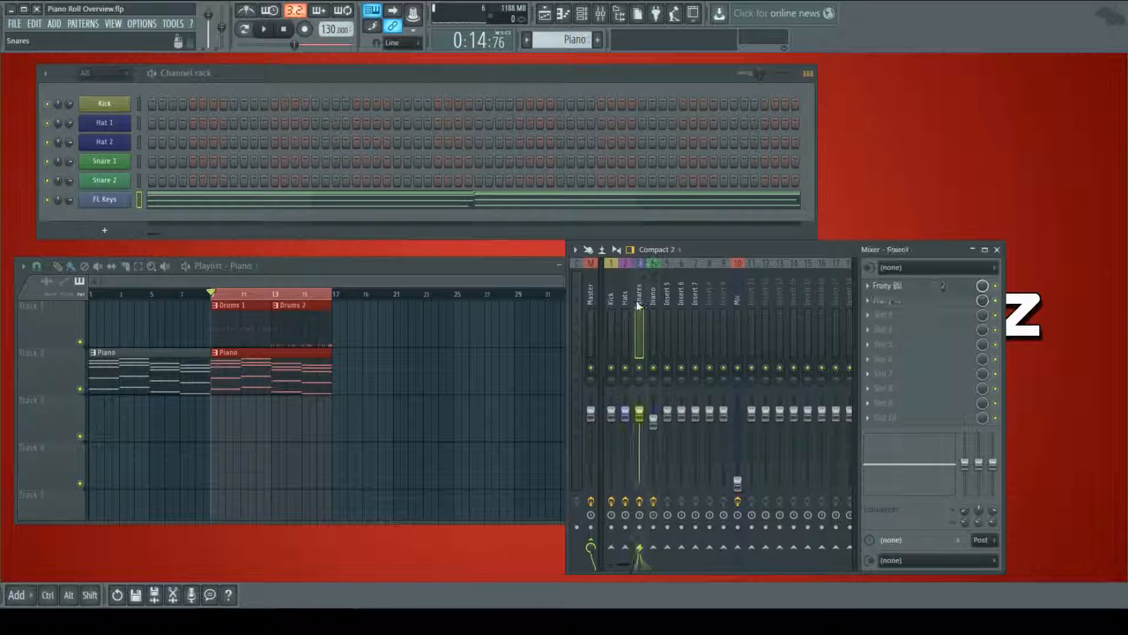
{"action": "left_click", "coordinate": [651, 305]}
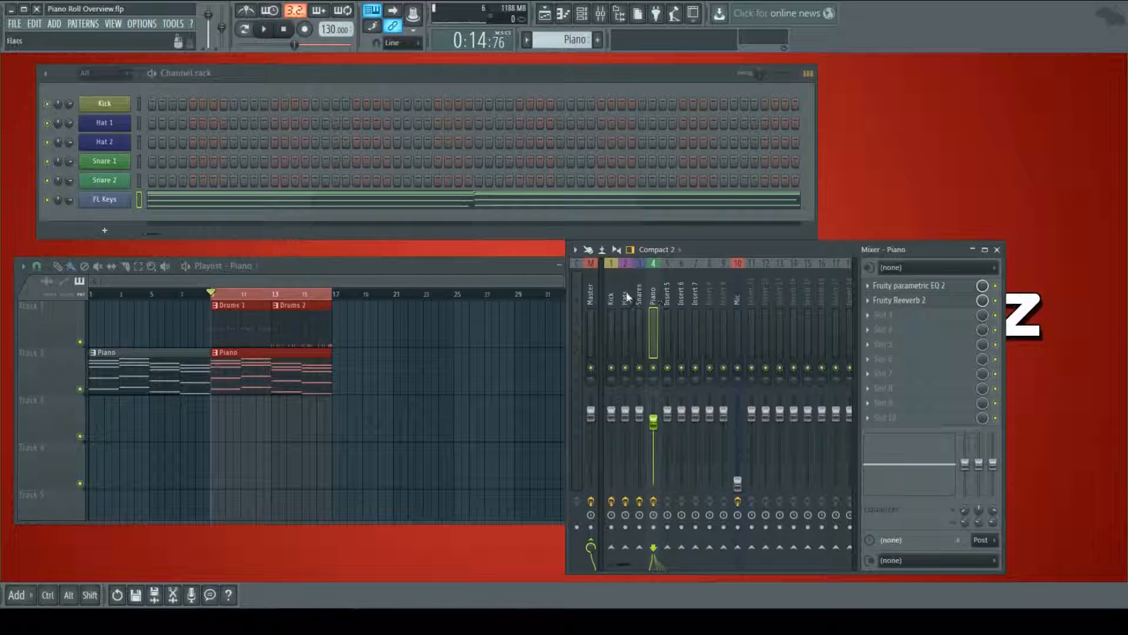
- Inspect the Piano track's equalizer curve and the effects available for its slot 3
{"action": "left_click", "coordinate": [908, 286]}
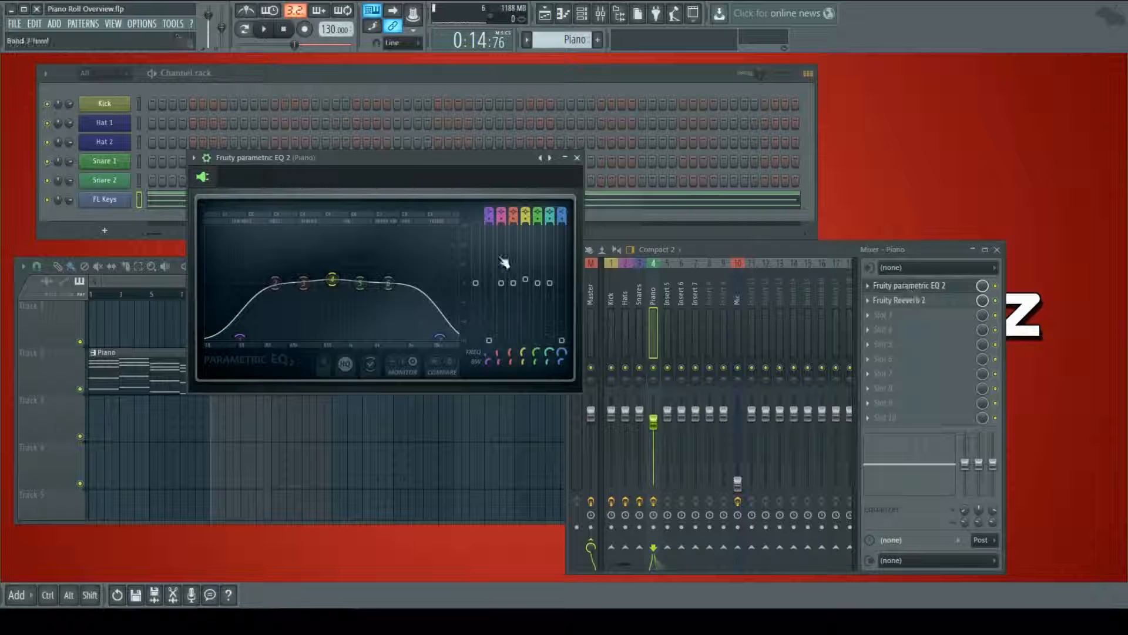
{"action": "left_click", "coordinate": [577, 157]}
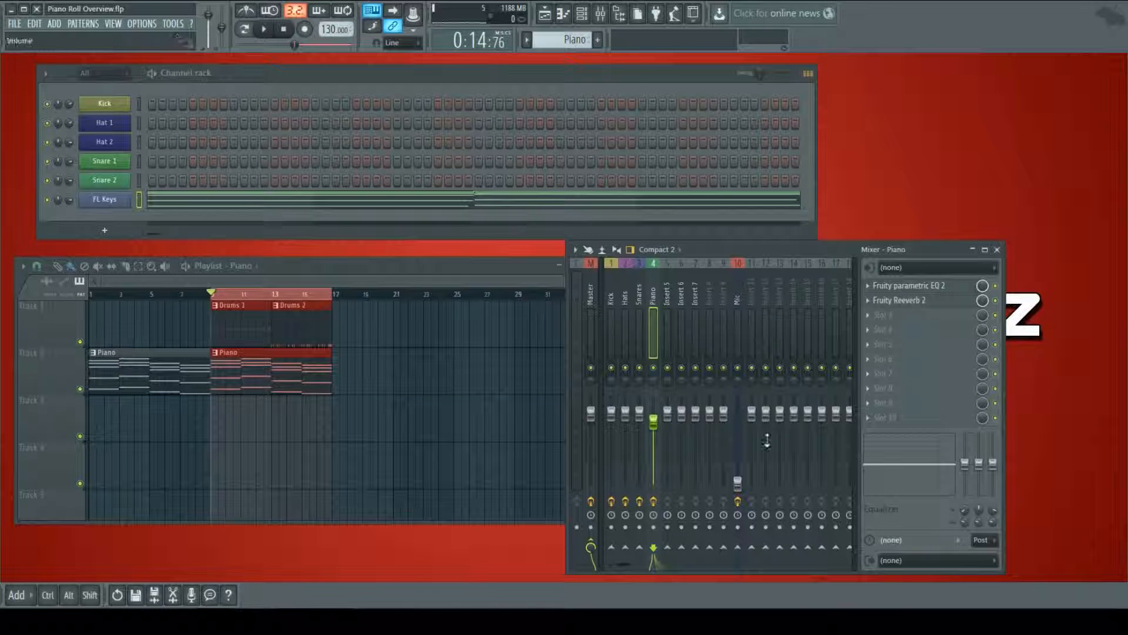
{"action": "left_click", "coordinate": [872, 317]}
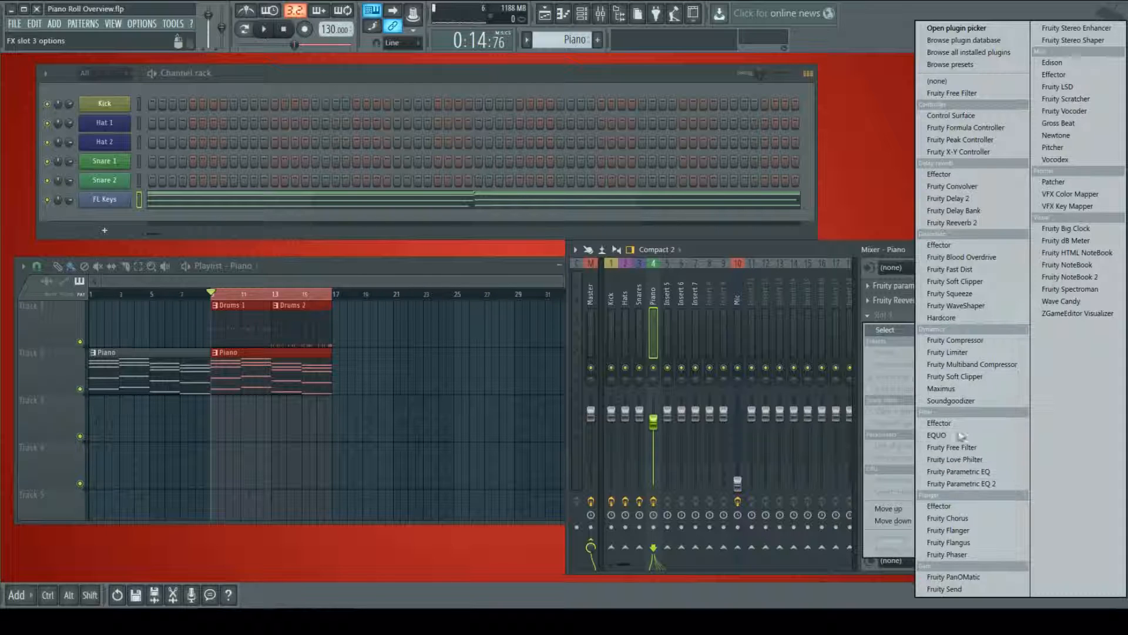
{"action": "left_click", "coordinate": [837, 257]}
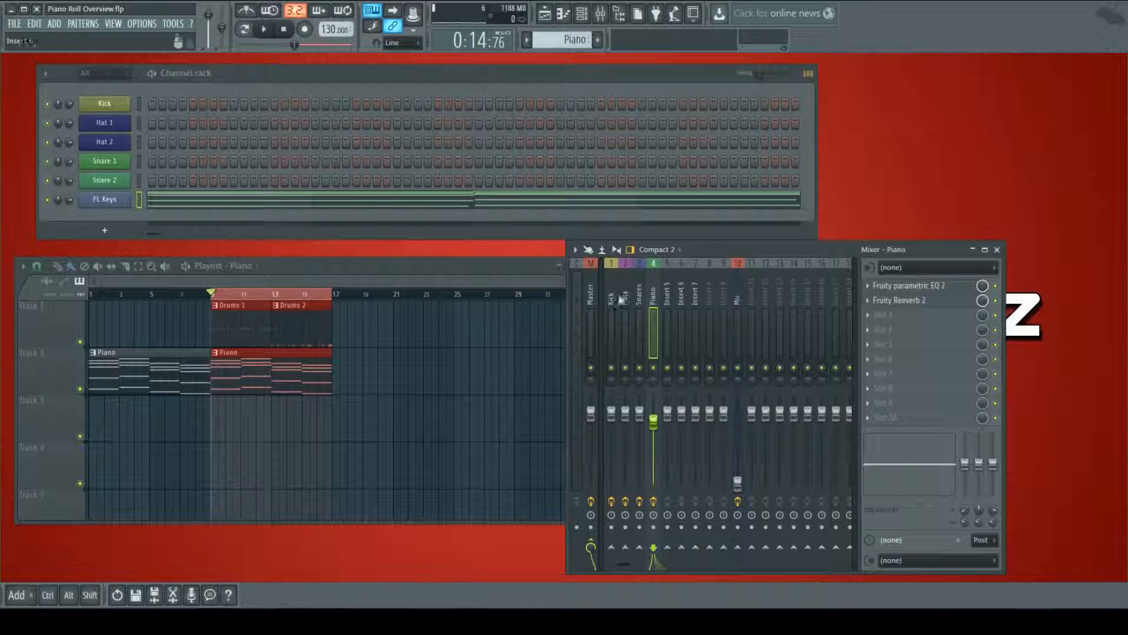
- Select the Master track to view its effect chain, and move the Mixer window clear of the Playlist
{"action": "left_click", "coordinate": [583, 294]}
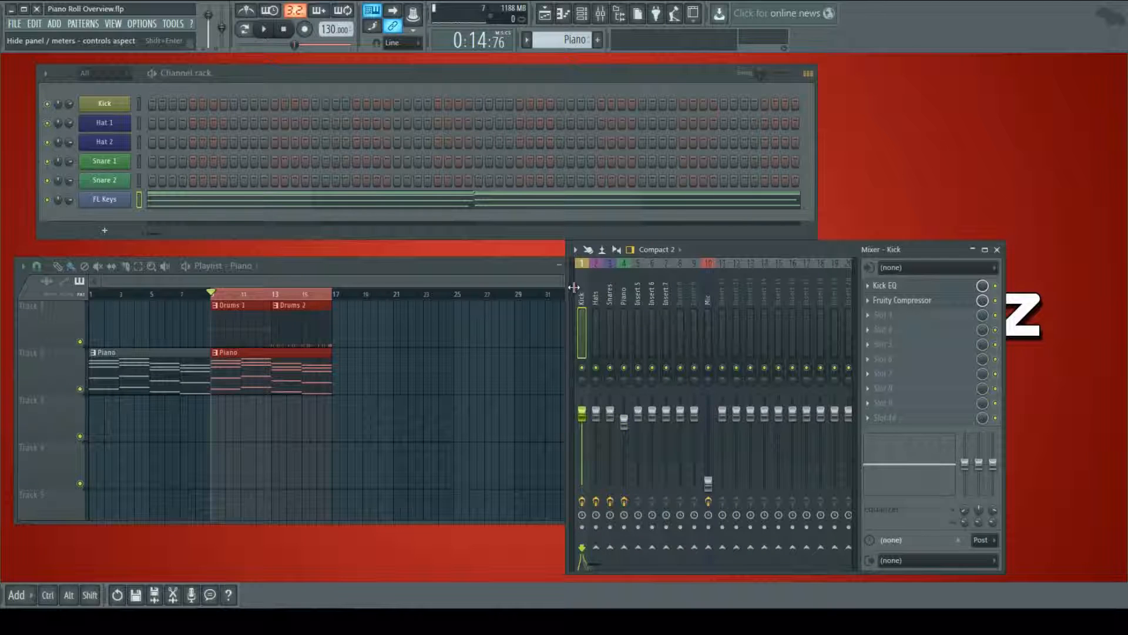
{"action": "scroll", "coordinate": [573, 290], "scroll_direction": "up", "scroll_amount": 1}
{"action": "left_click", "coordinate": [592, 292]}
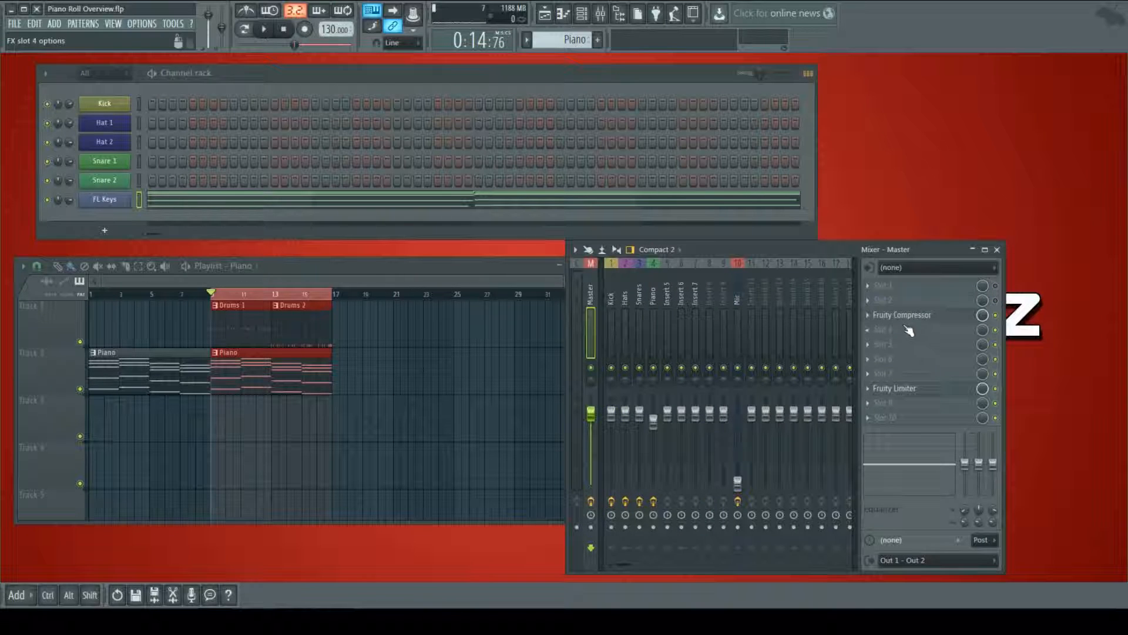
{"action": "left_click_drag", "start_coordinate": [707, 251], "coordinate": [766, 252]}
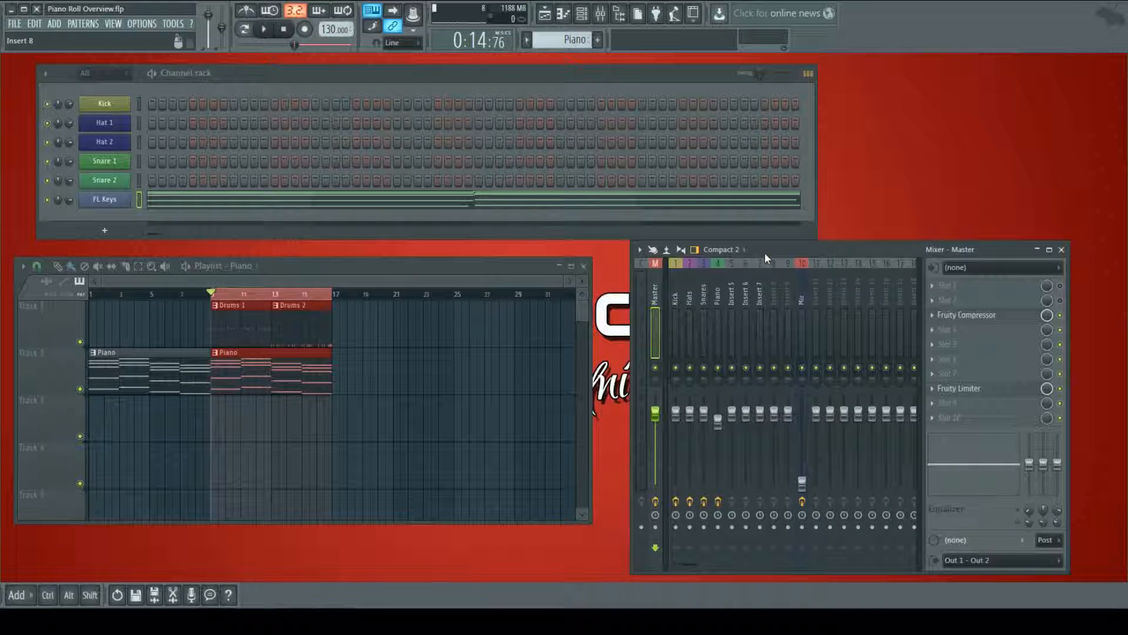